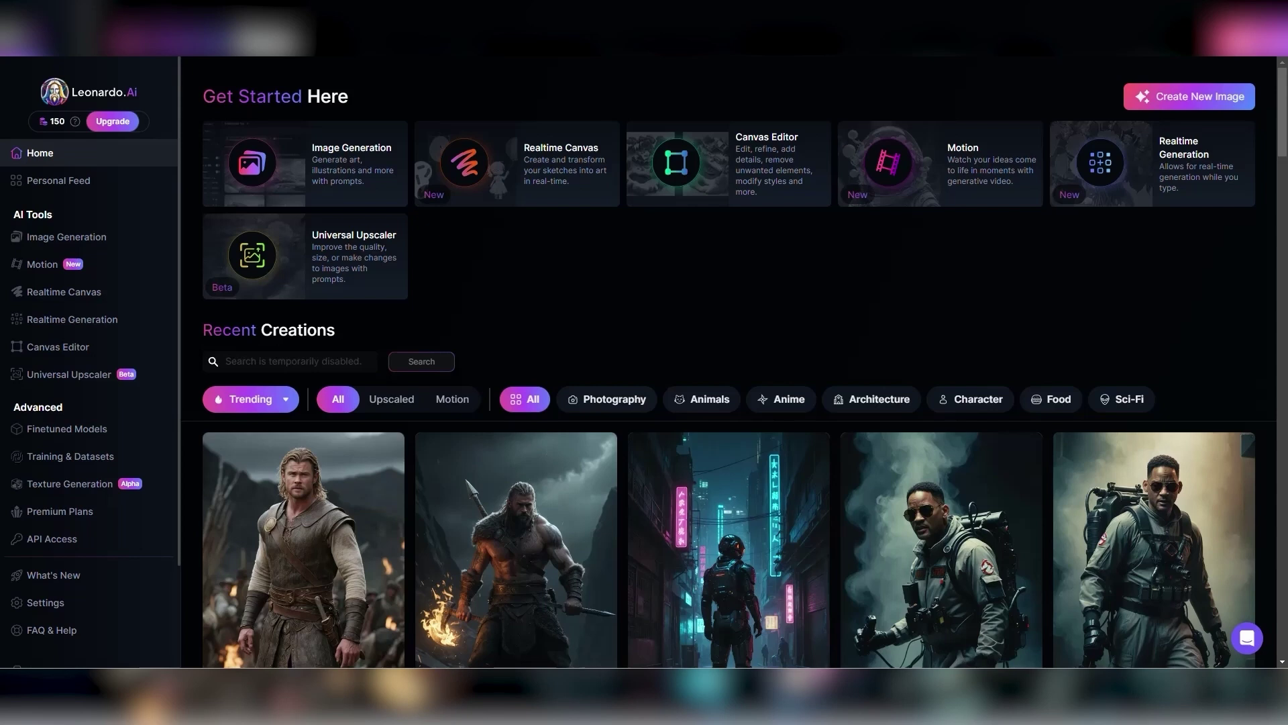
Step: Open the Universal Upscaler and choose the previously uploaded photo of the lakeside photographer as the source image
click(346, 274)
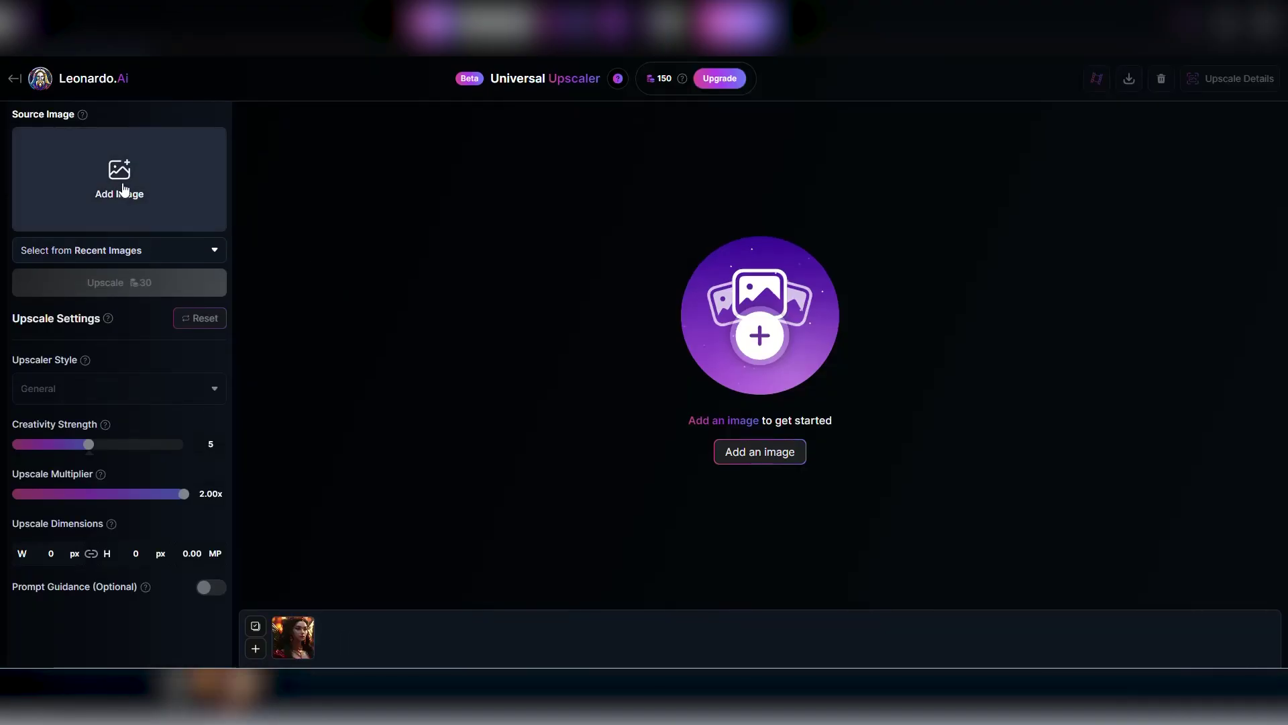
click(124, 187)
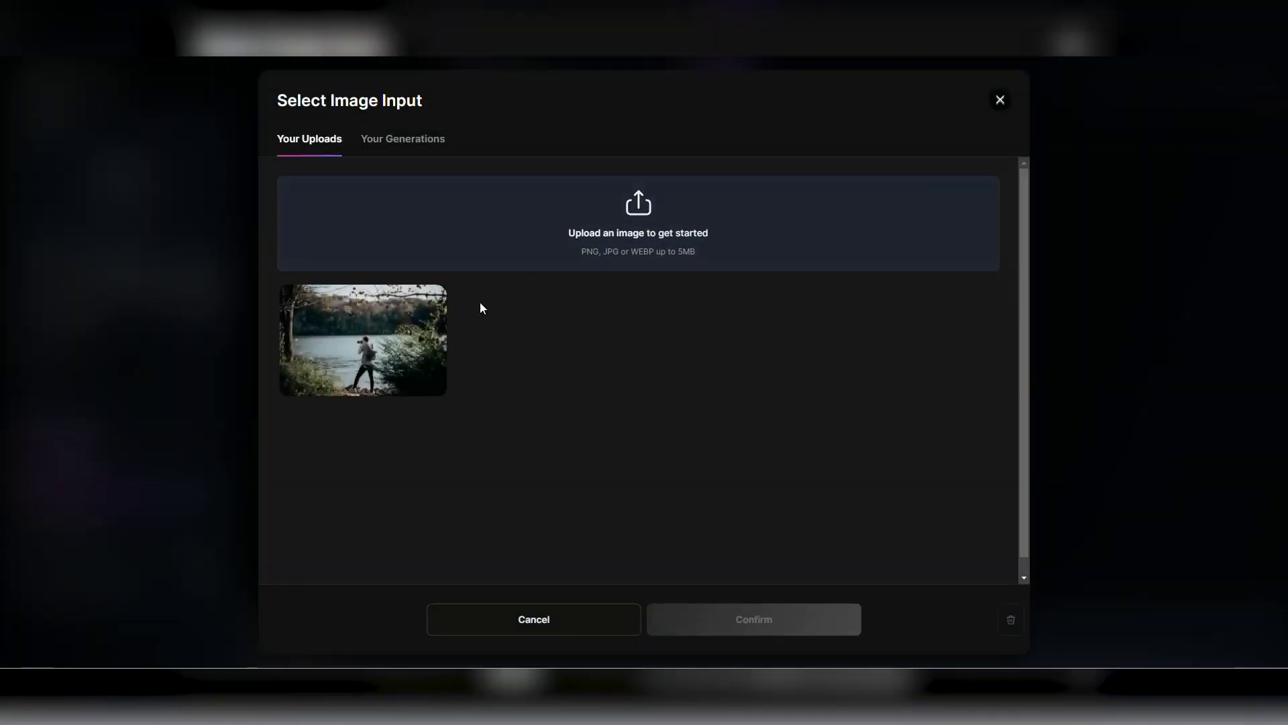
click(422, 349)
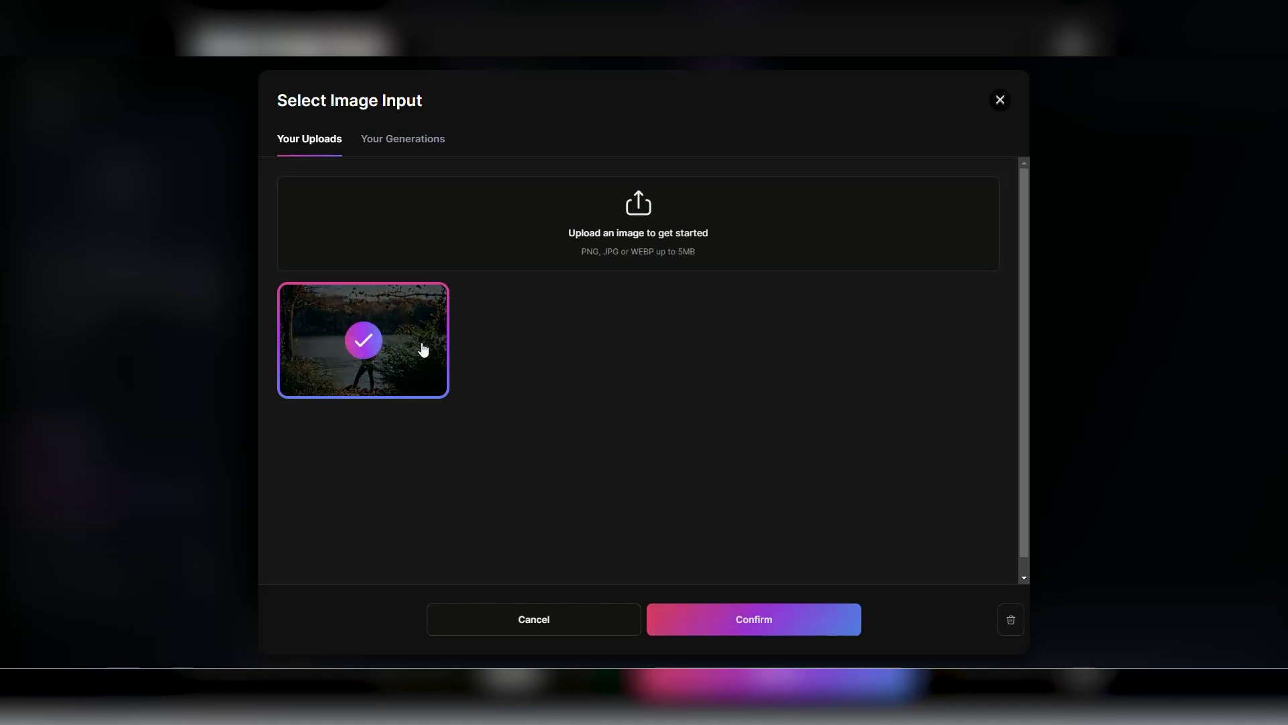
click(712, 628)
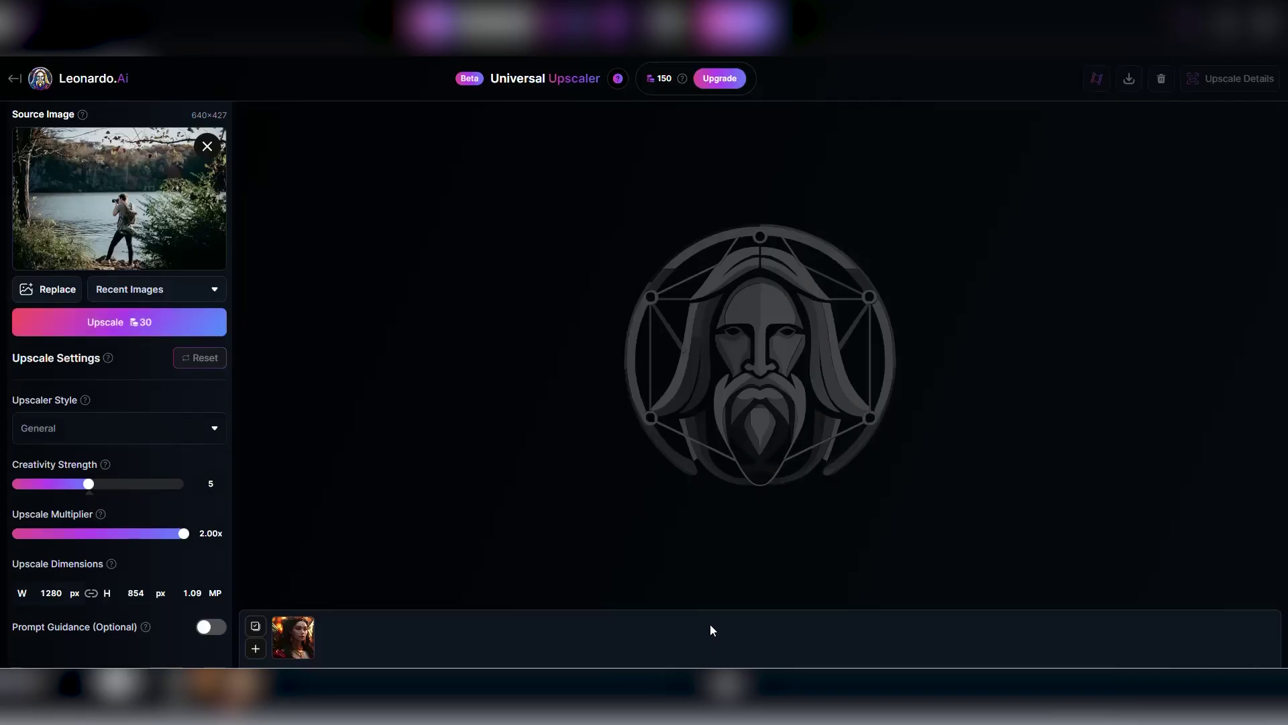
Step: Review the upscaler styles and multiplier, then upscale the lake photo with the General style at 2.00x
click(216, 430)
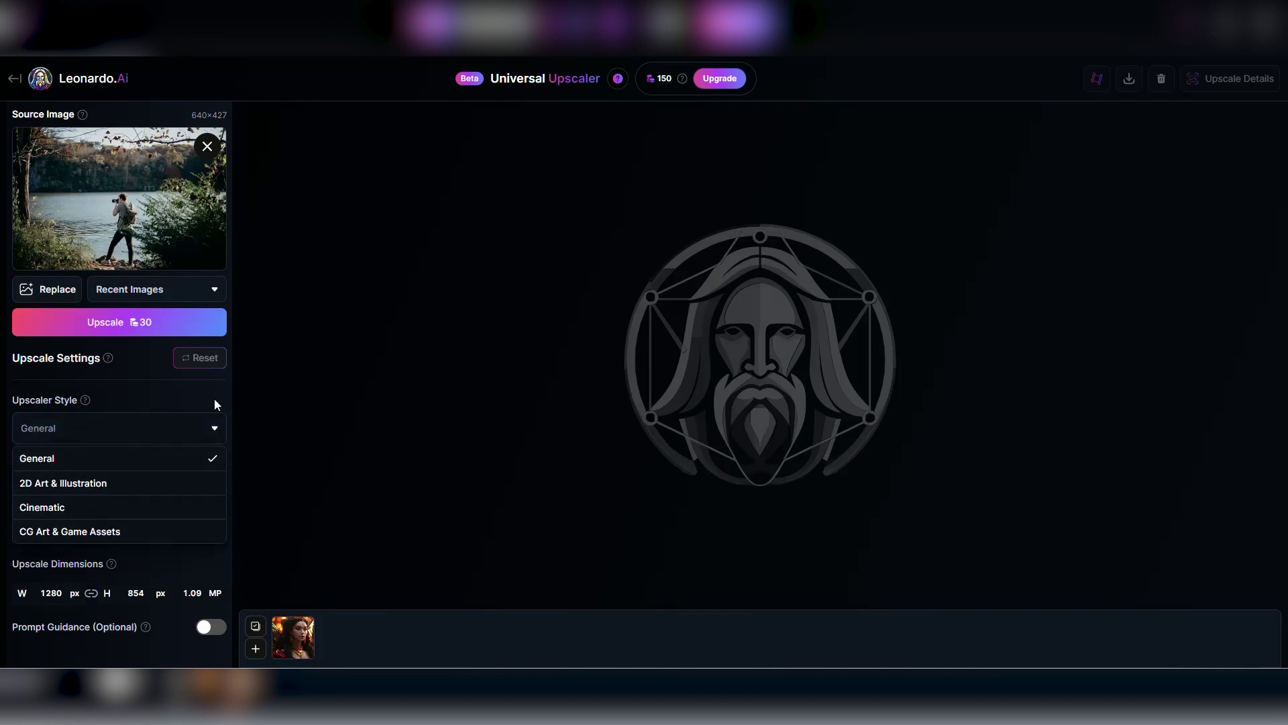
click(215, 400)
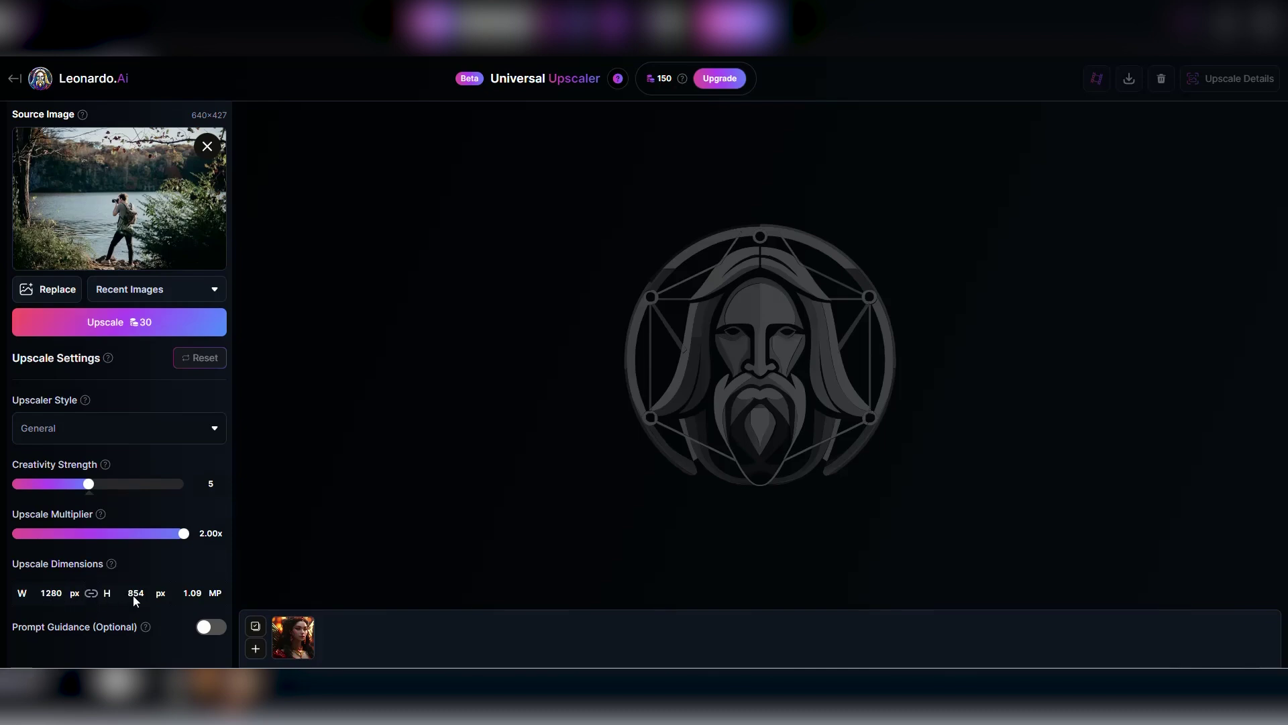
mouse_move(182, 533)
mouse_down()
mouse_move(17, 534)
mouse_move(173, 537)
mouse_up()
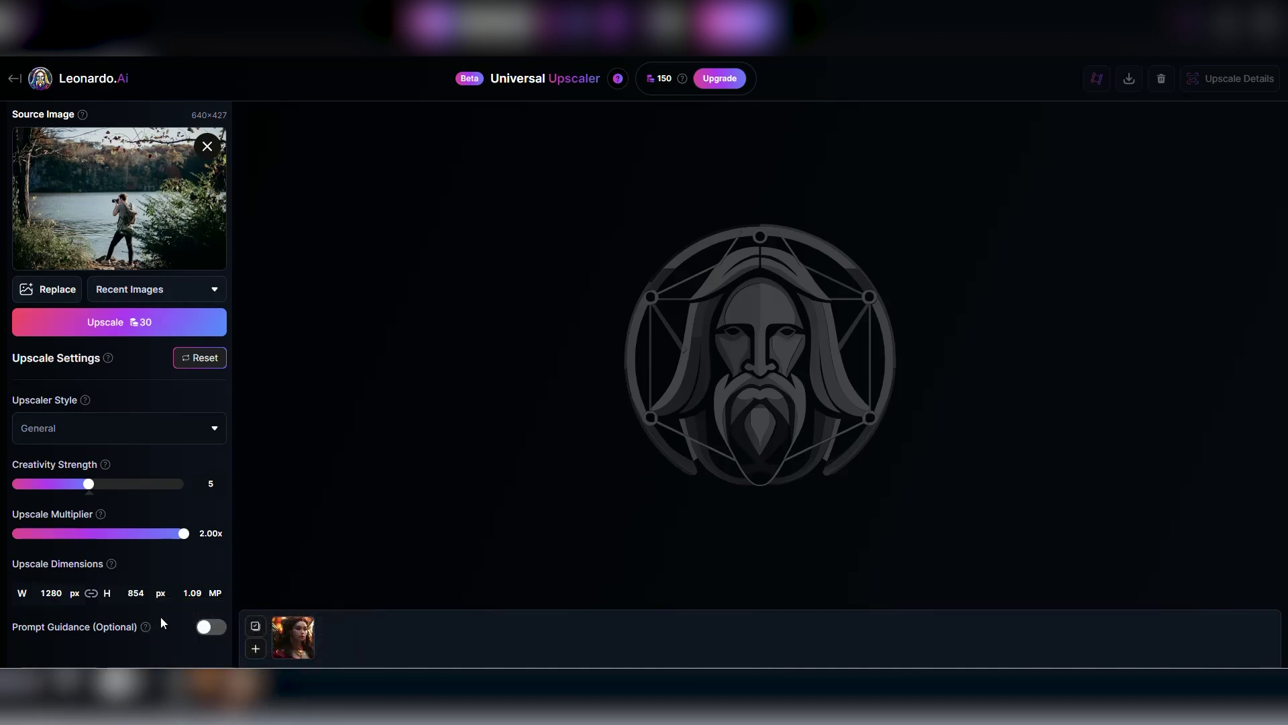
click(131, 327)
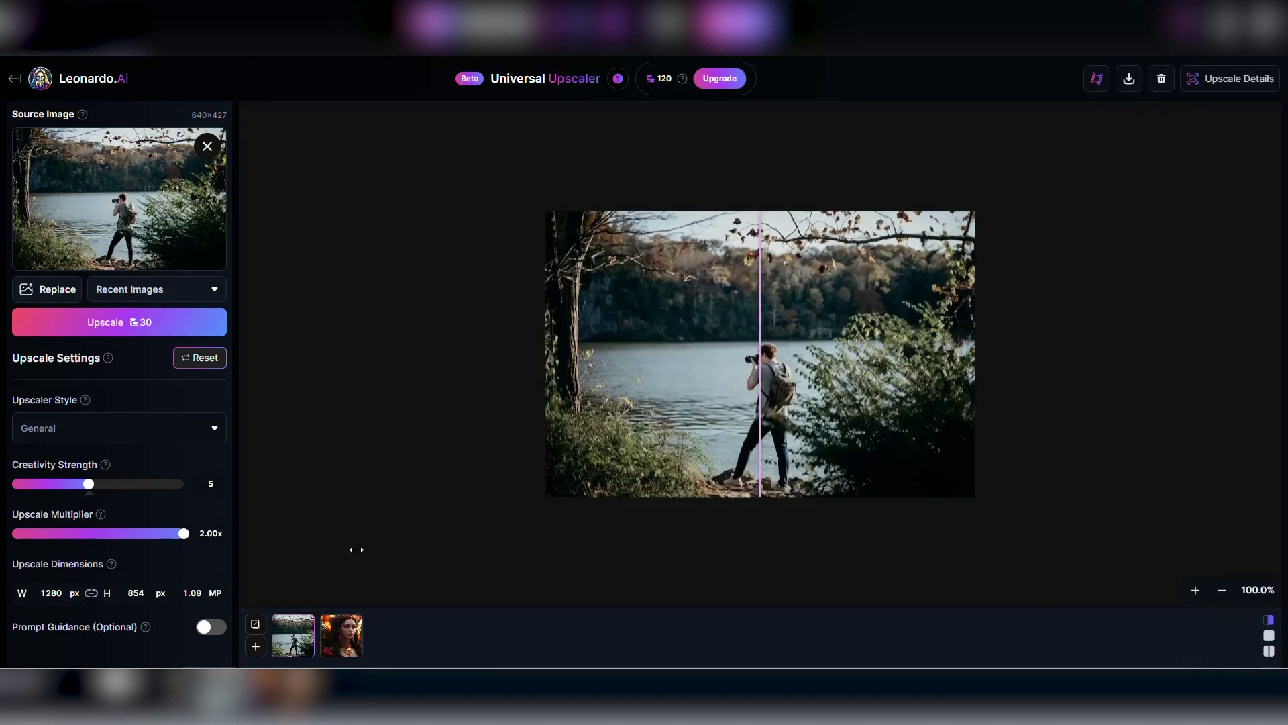
Step: Compare the lake photo with its upscaled version in slider, single-image and side-by-side views, and download the upscaled image
drag(761, 446, 587, 417)
click(1269, 636)
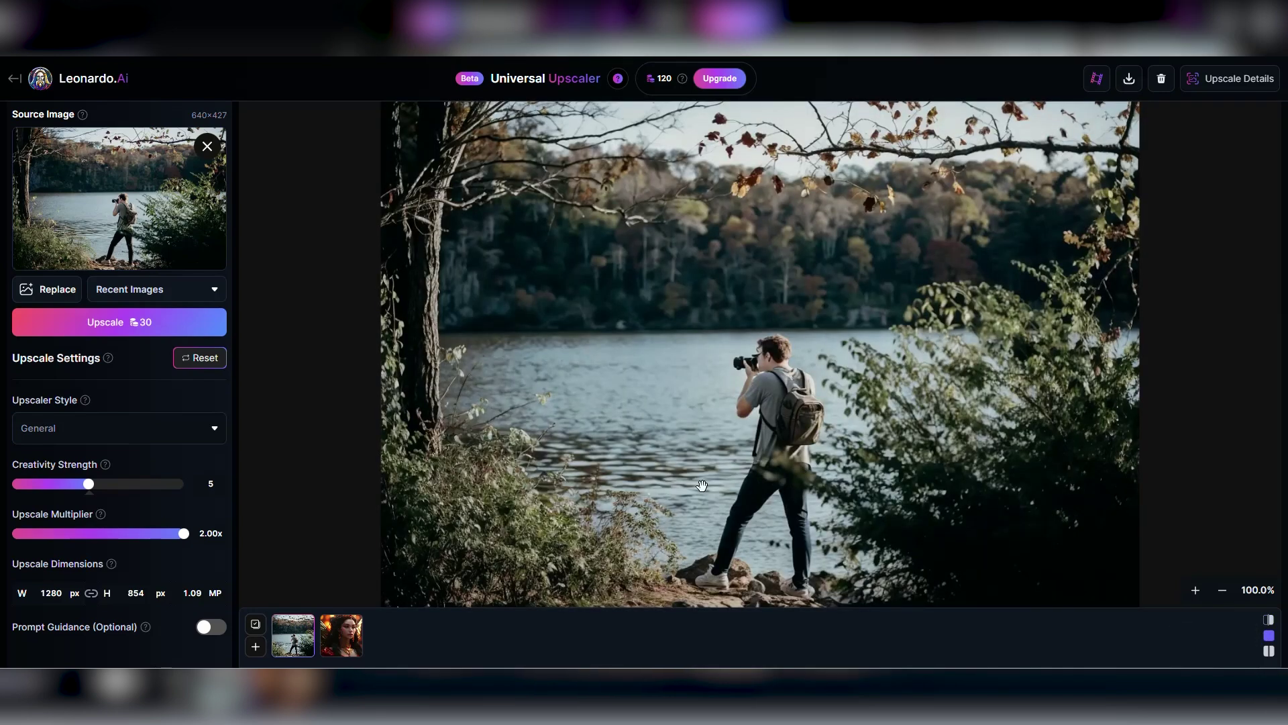
click(1269, 651)
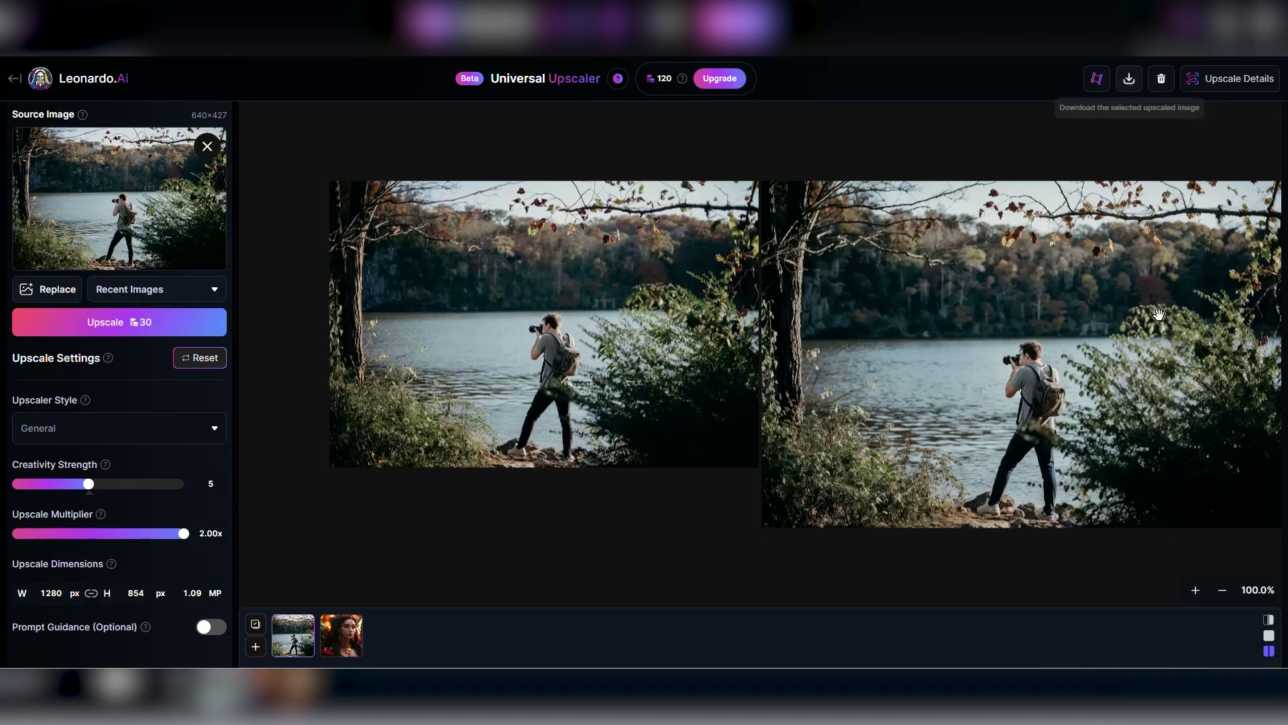
click(1129, 79)
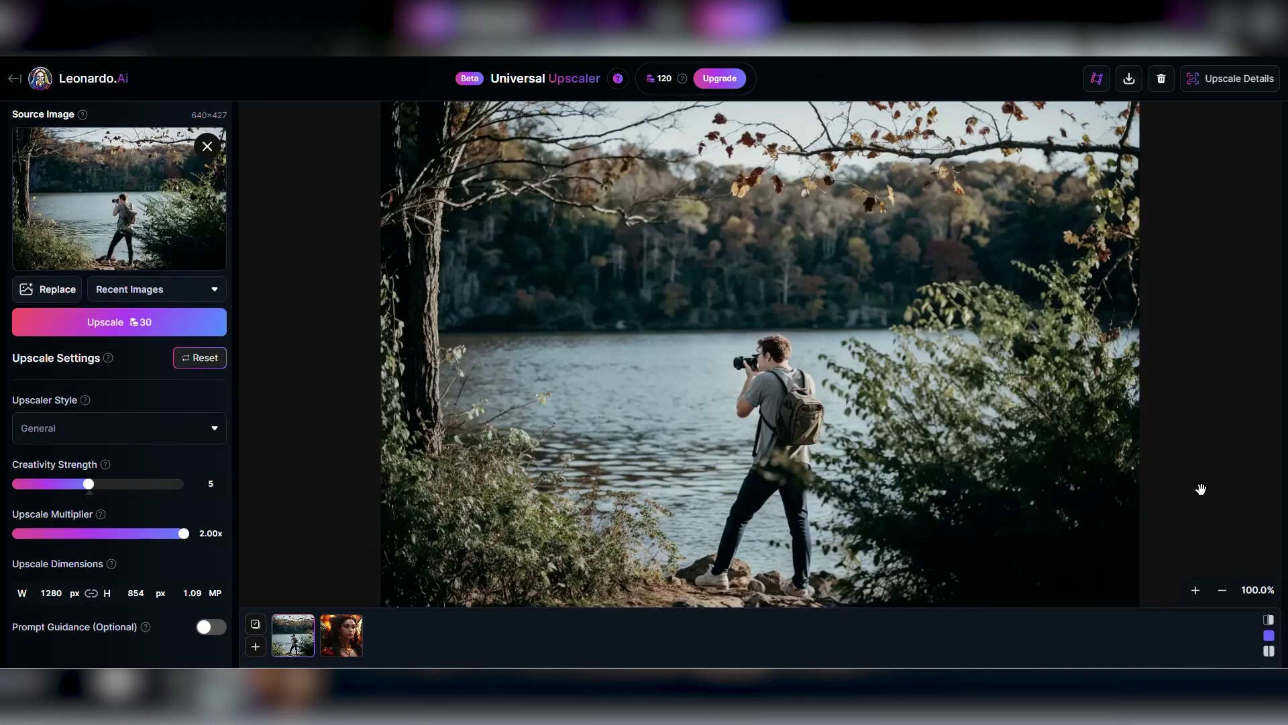
Step: Replace the source image with the wine-glass photo and upscale it with Creativity Strength 6
click(207, 146)
mouse_move(834, 708)
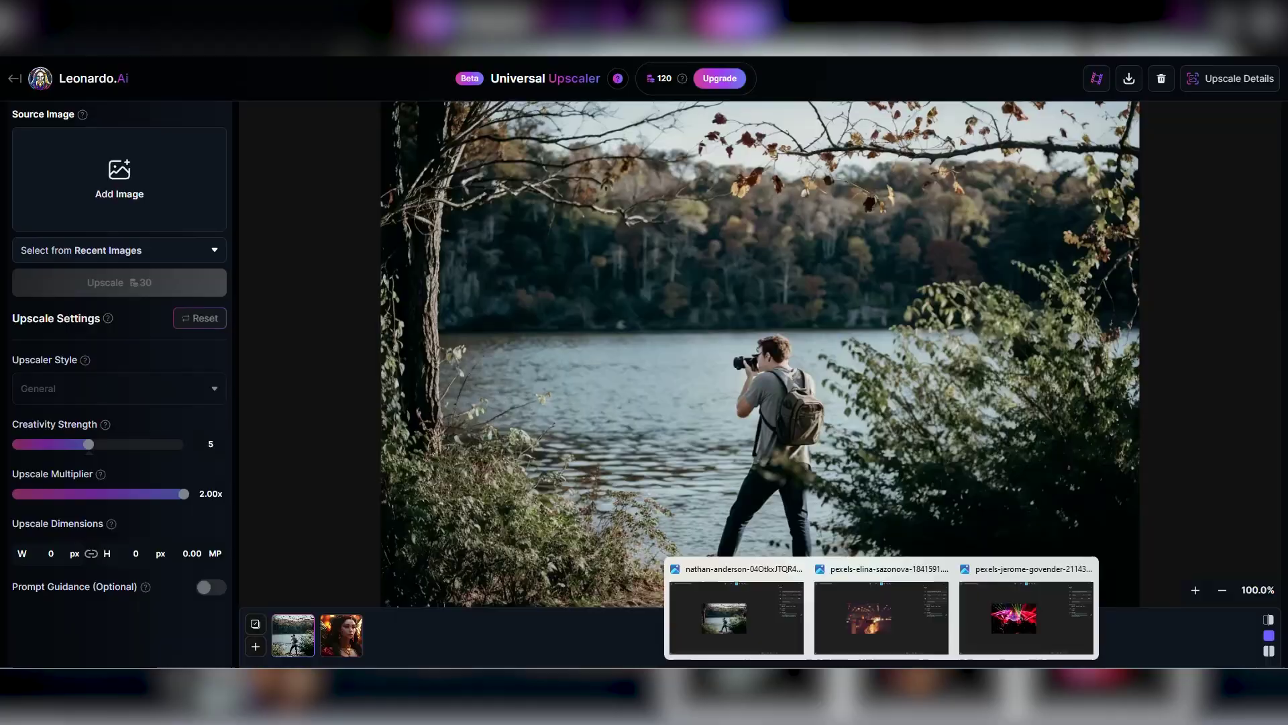
click(885, 636)
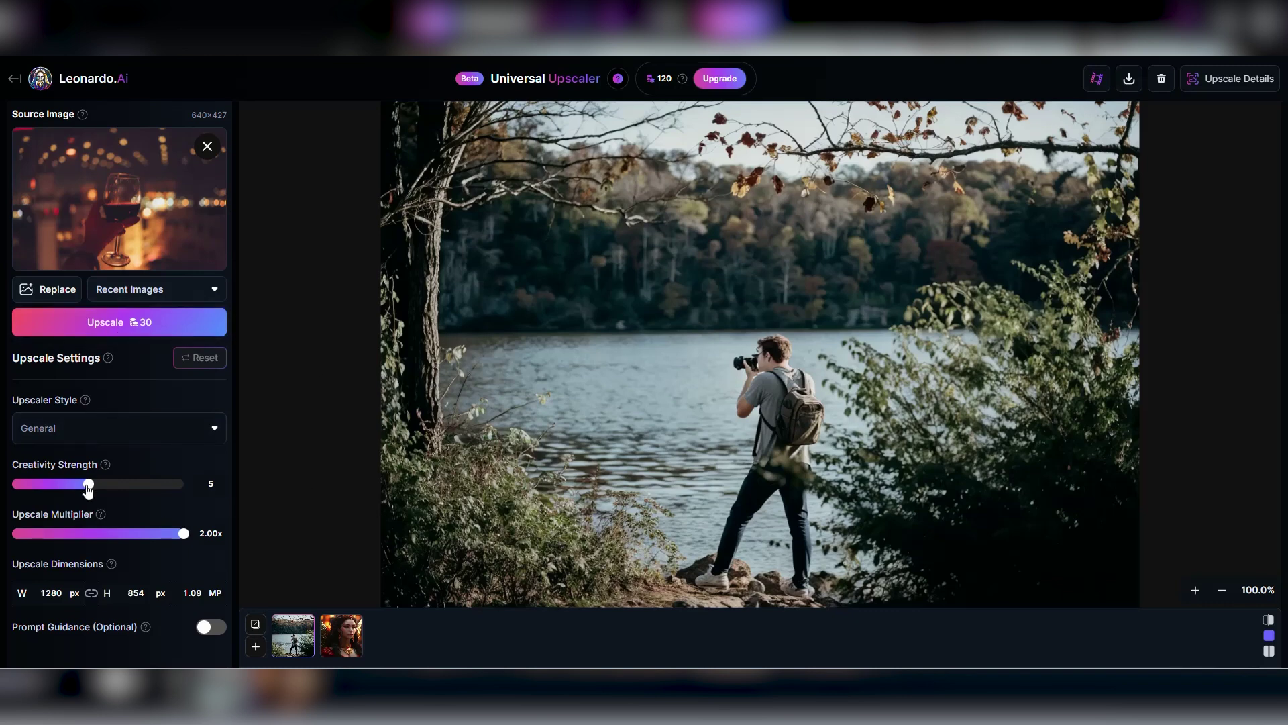
drag(93, 492, 103, 492)
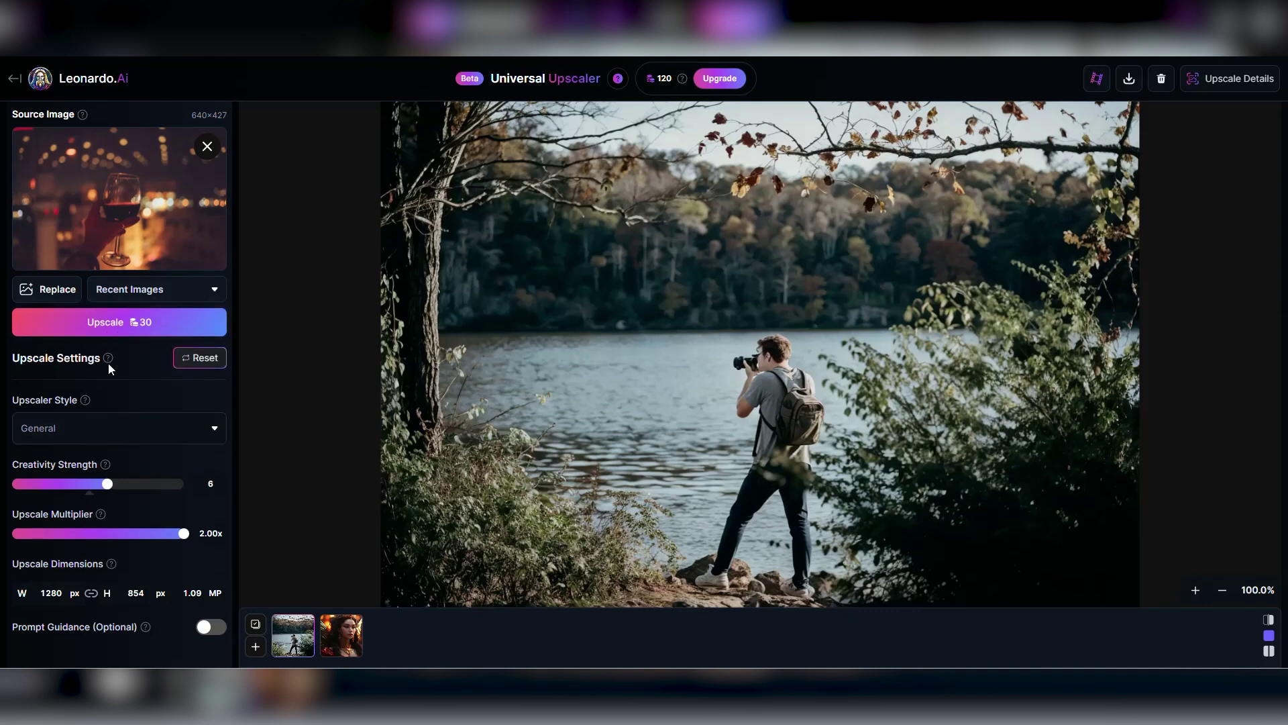
click(134, 321)
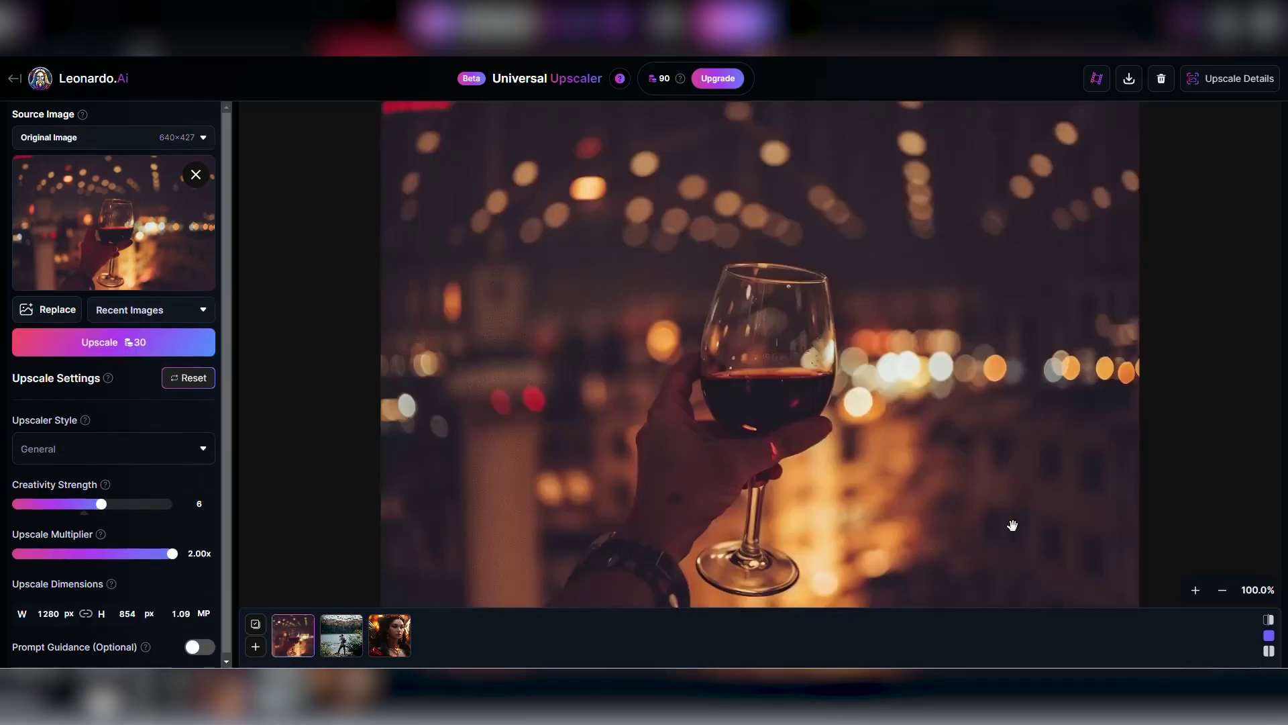
Step: Compare the wine-glass photo with its upscaled version in slider, single-image and side-by-side views
click(1268, 618)
drag(756, 456, 534, 457)
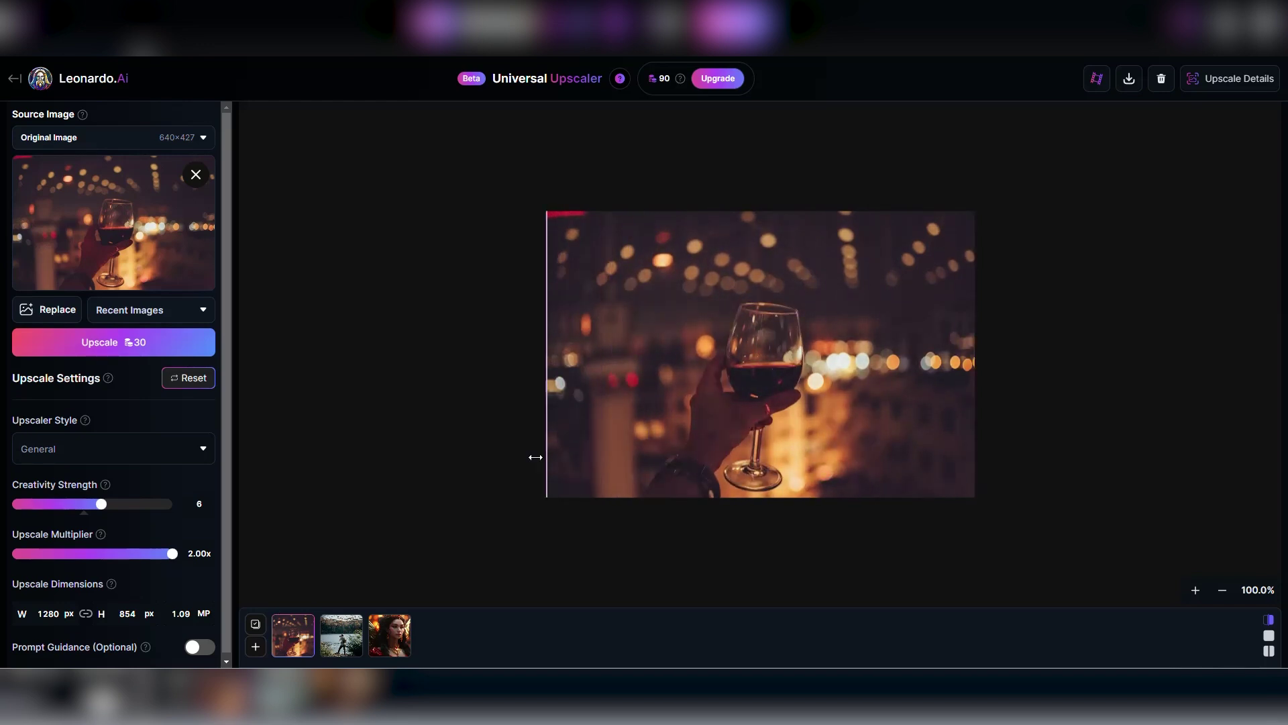
click(1269, 635)
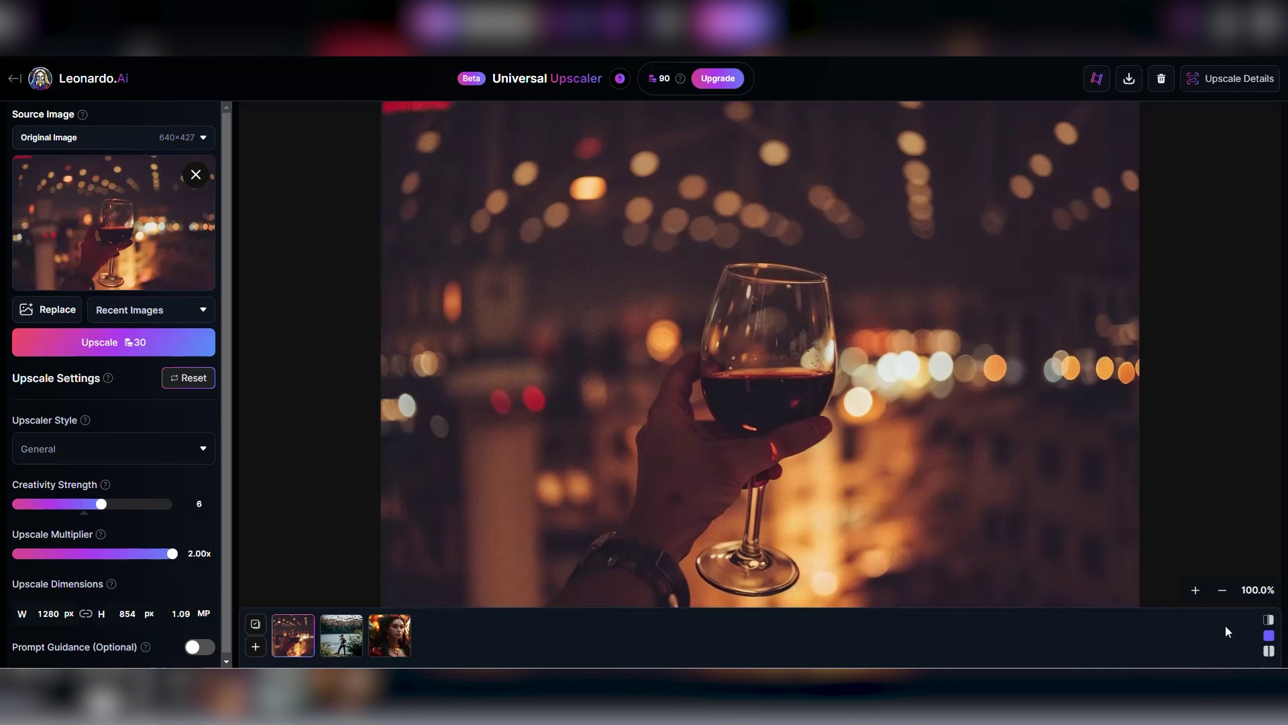
click(1268, 650)
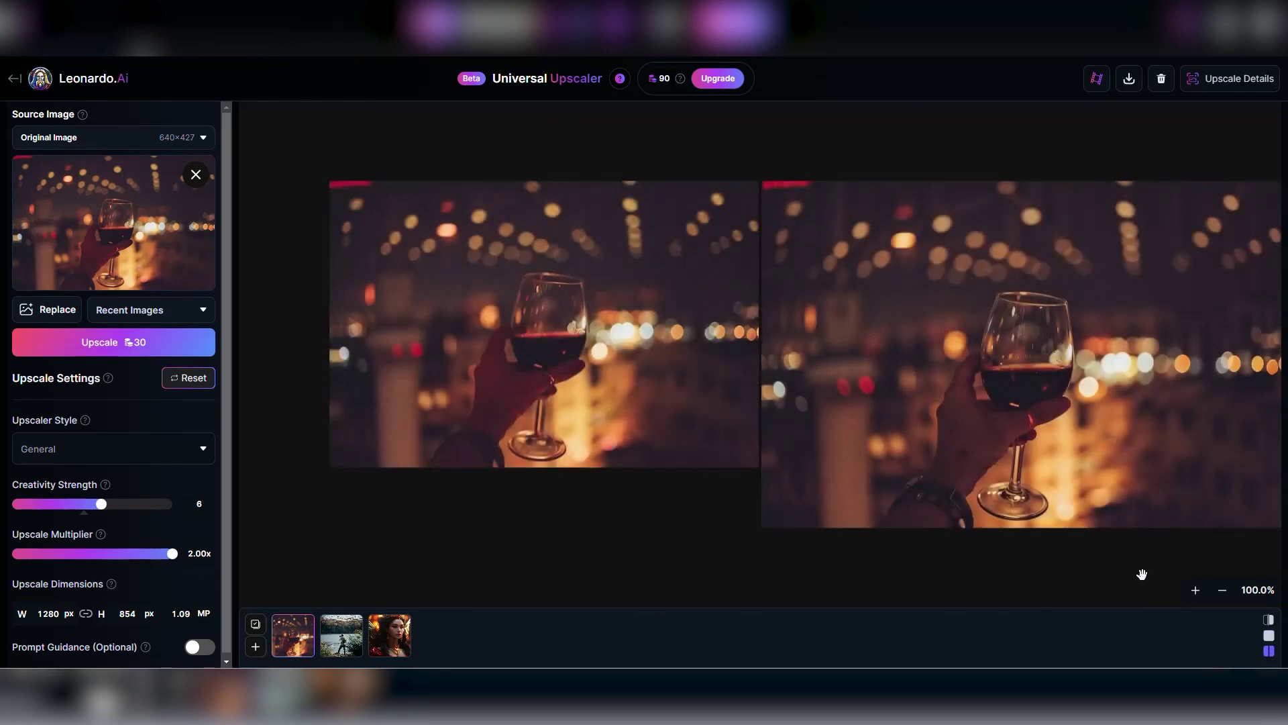
click(1269, 637)
Step: Replace the source image with the concert photo and upscale it with Creativity Strength 8
mouse_move(881, 705)
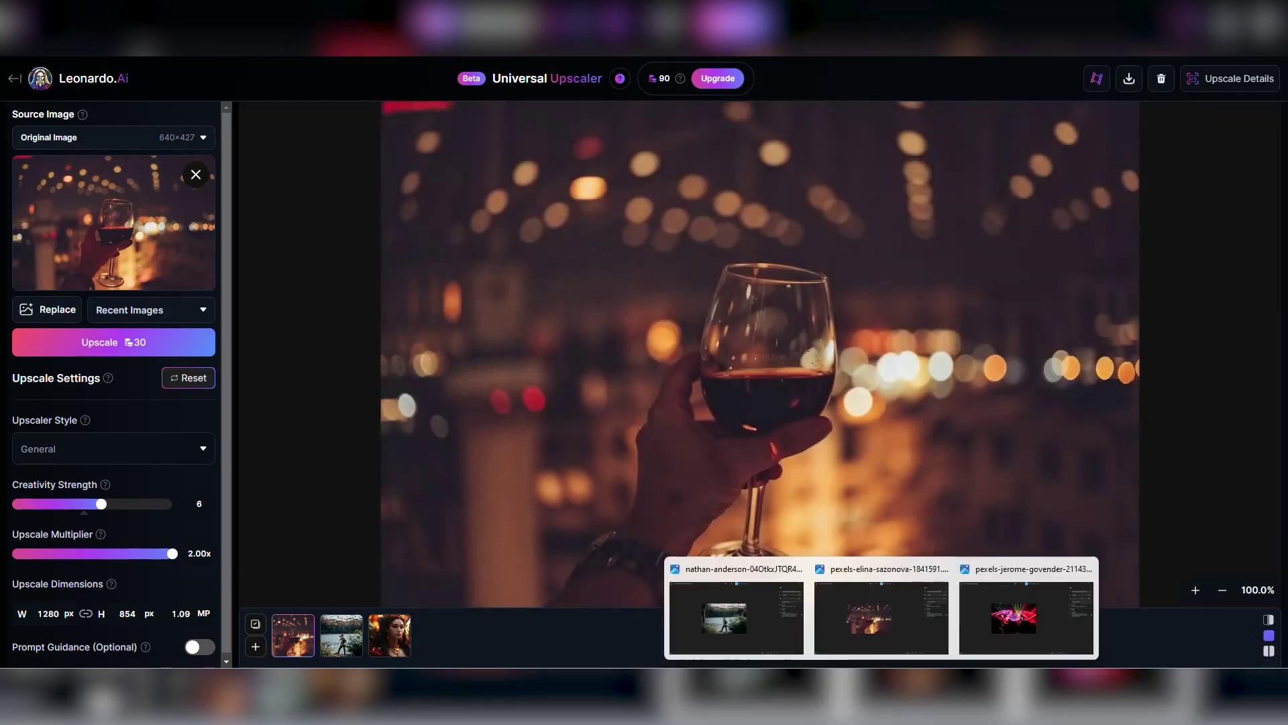
click(1027, 621)
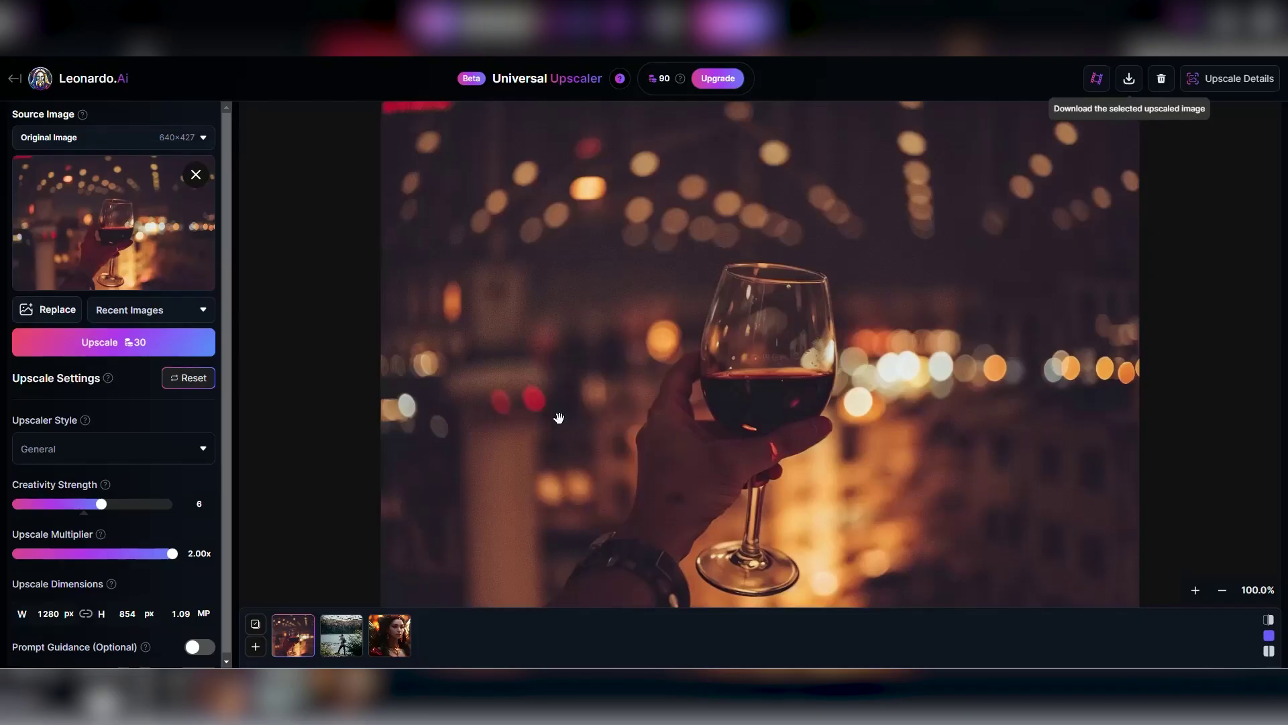
click(137, 201)
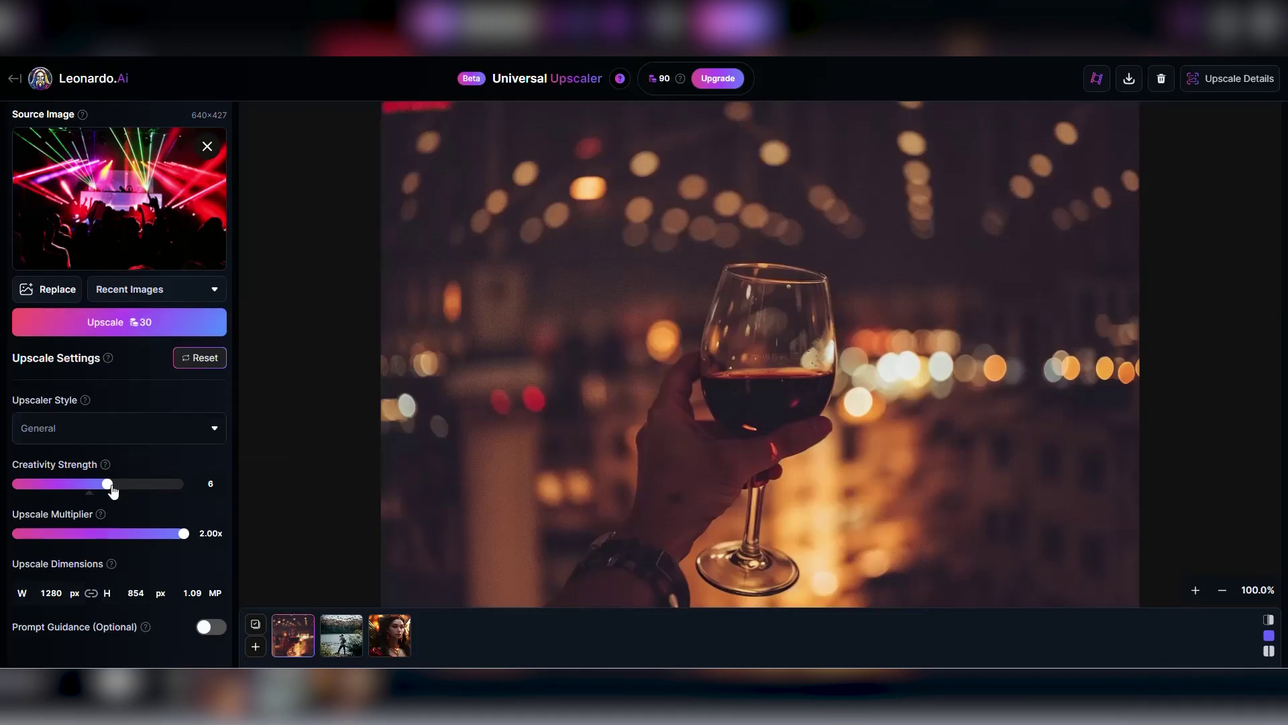
drag(110, 489, 144, 488)
click(138, 322)
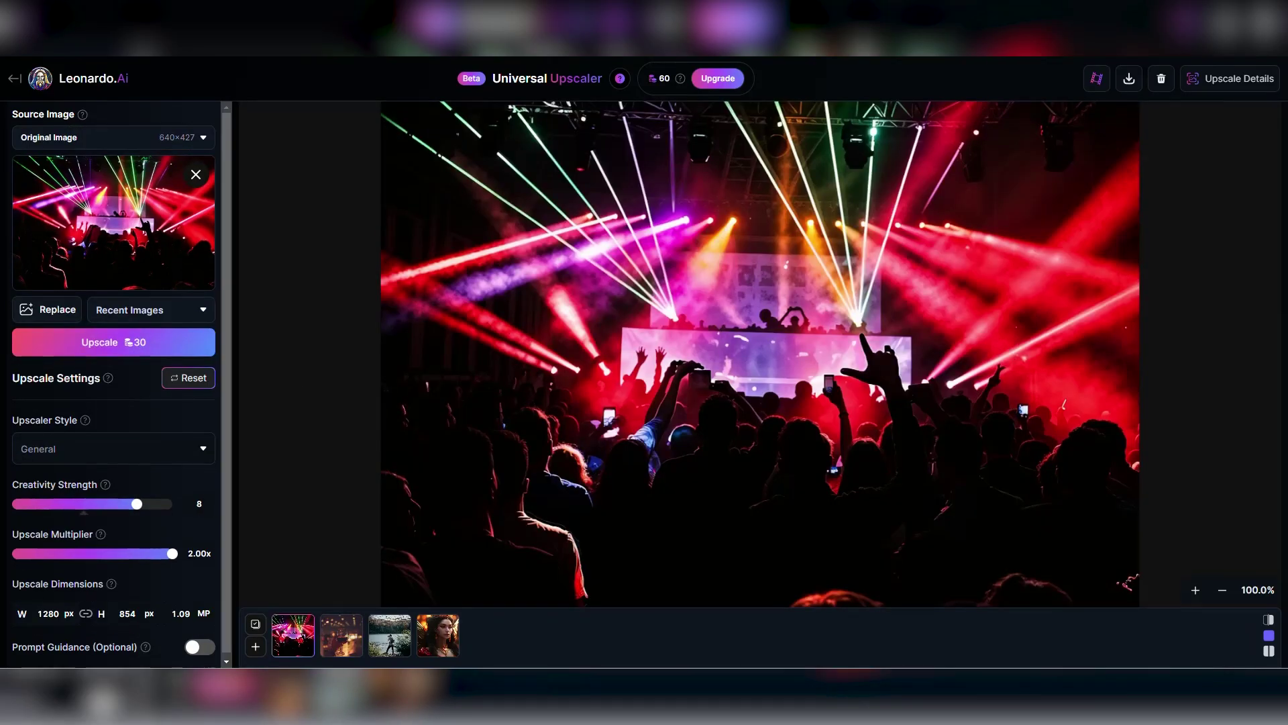
Step: Compare the concert photo with its upscaled version in slider, single-image and side-by-side views
click(1269, 619)
drag(948, 381, 1267, 572)
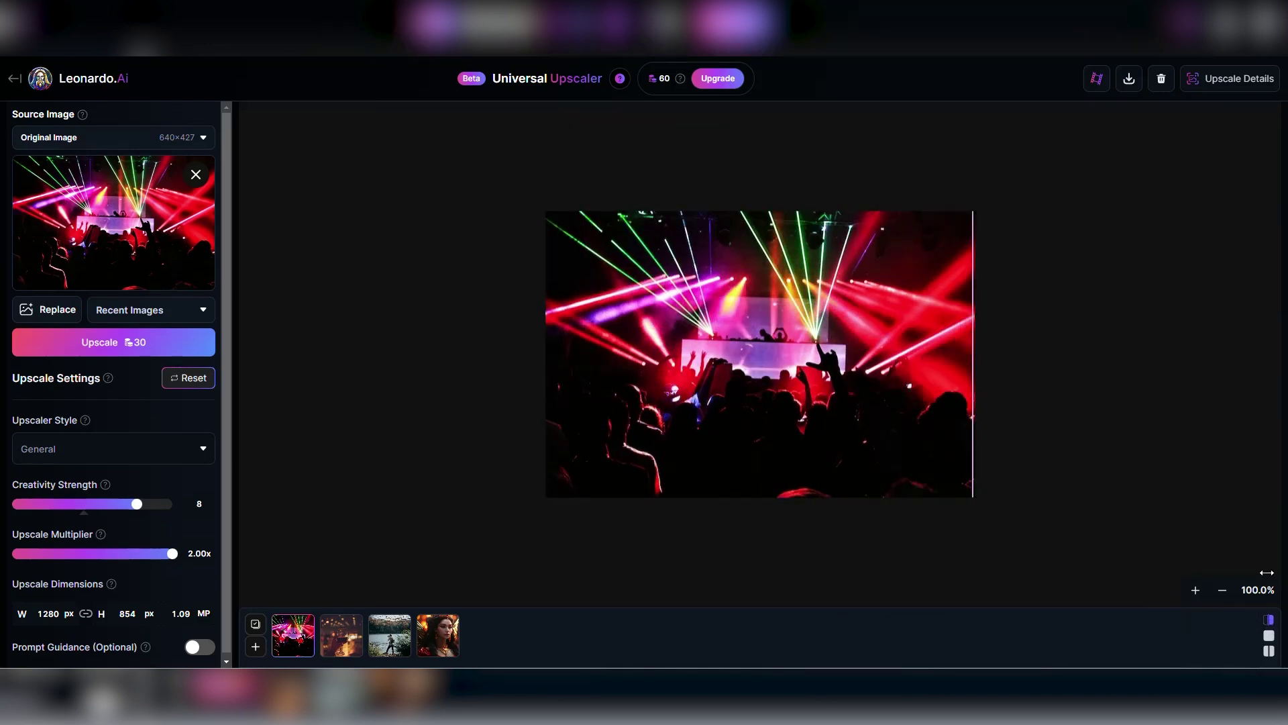
click(1269, 635)
click(1268, 650)
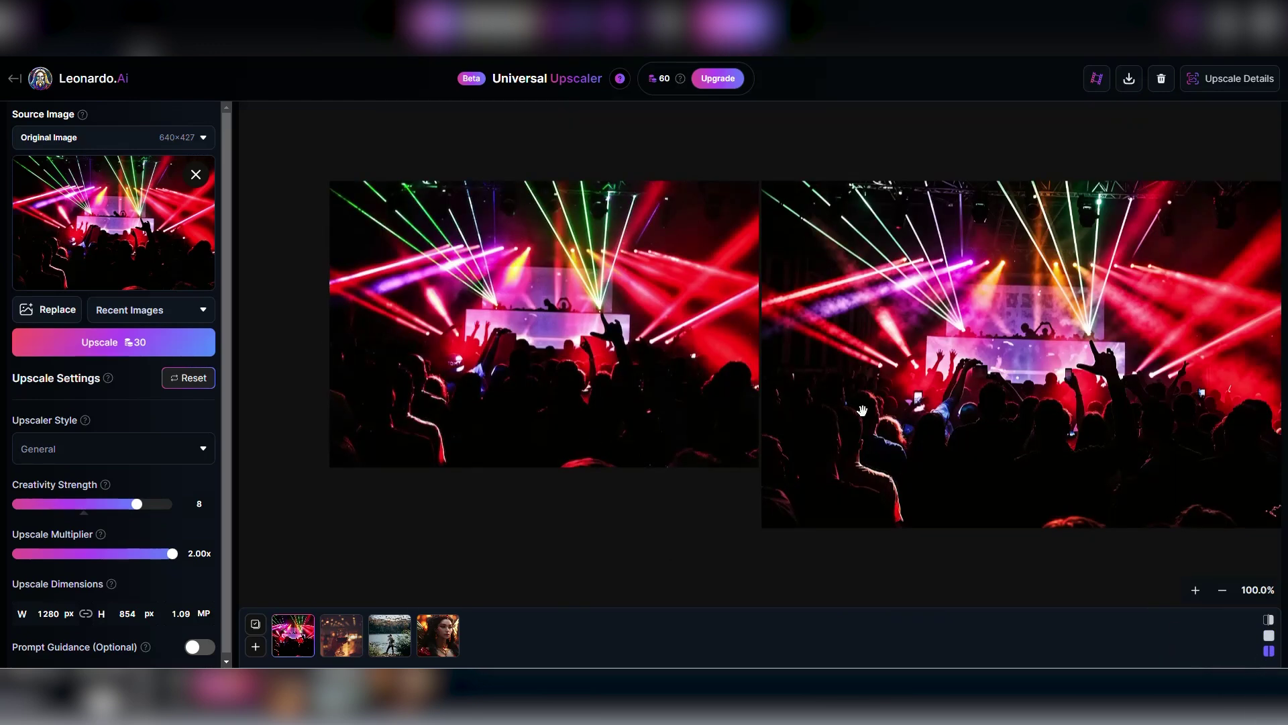
click(1268, 634)
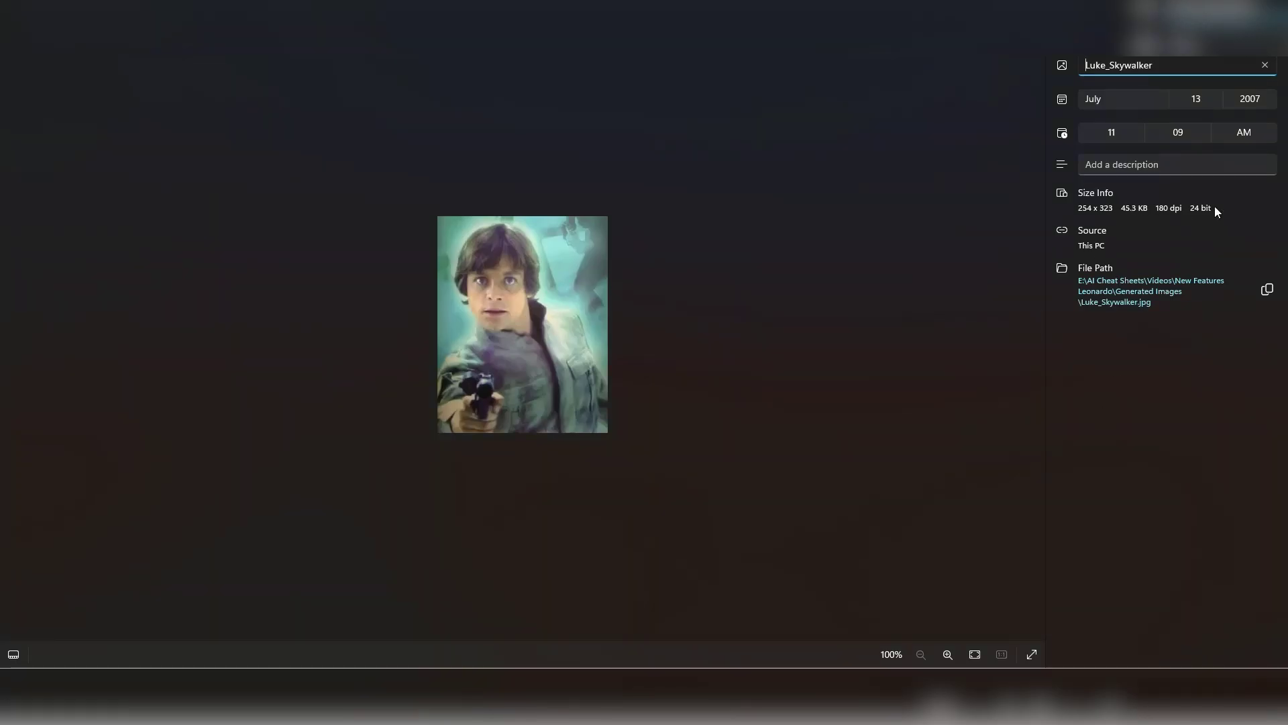
Step: Make the Luke_Skywalker image the source image and upscale it with the current settings
click(569, 609)
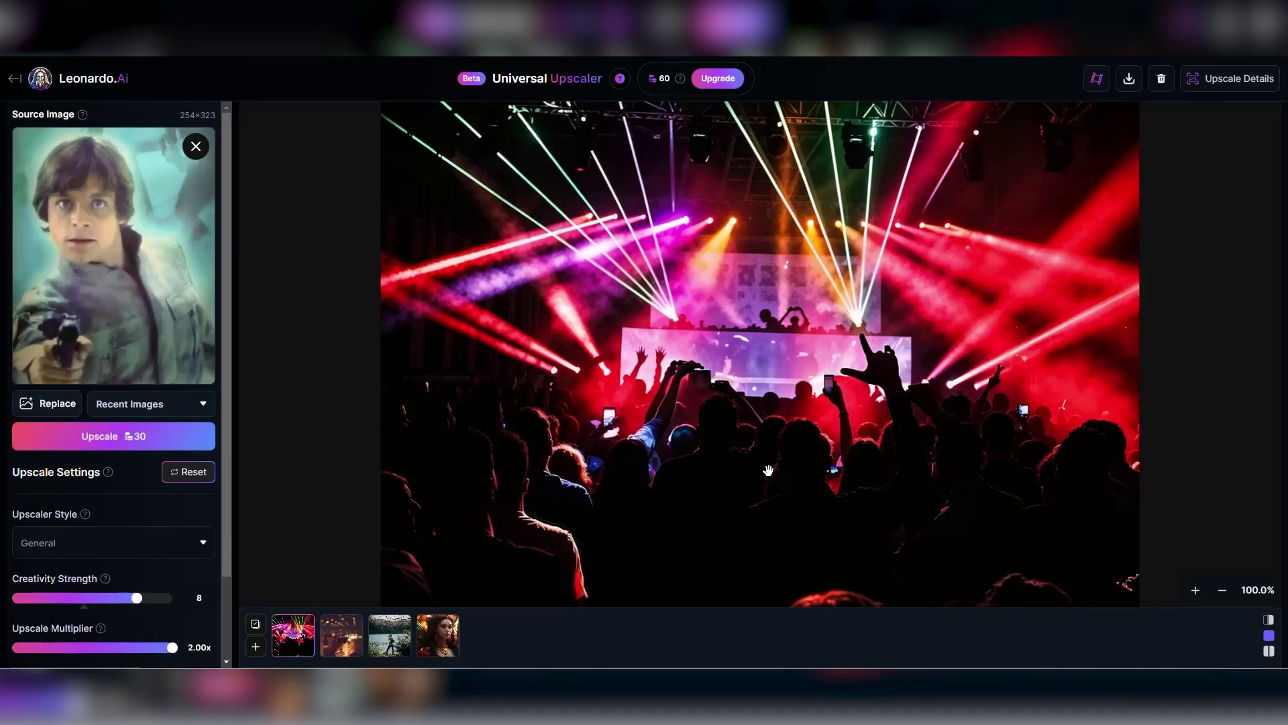
scroll(134, 601, down, 2)
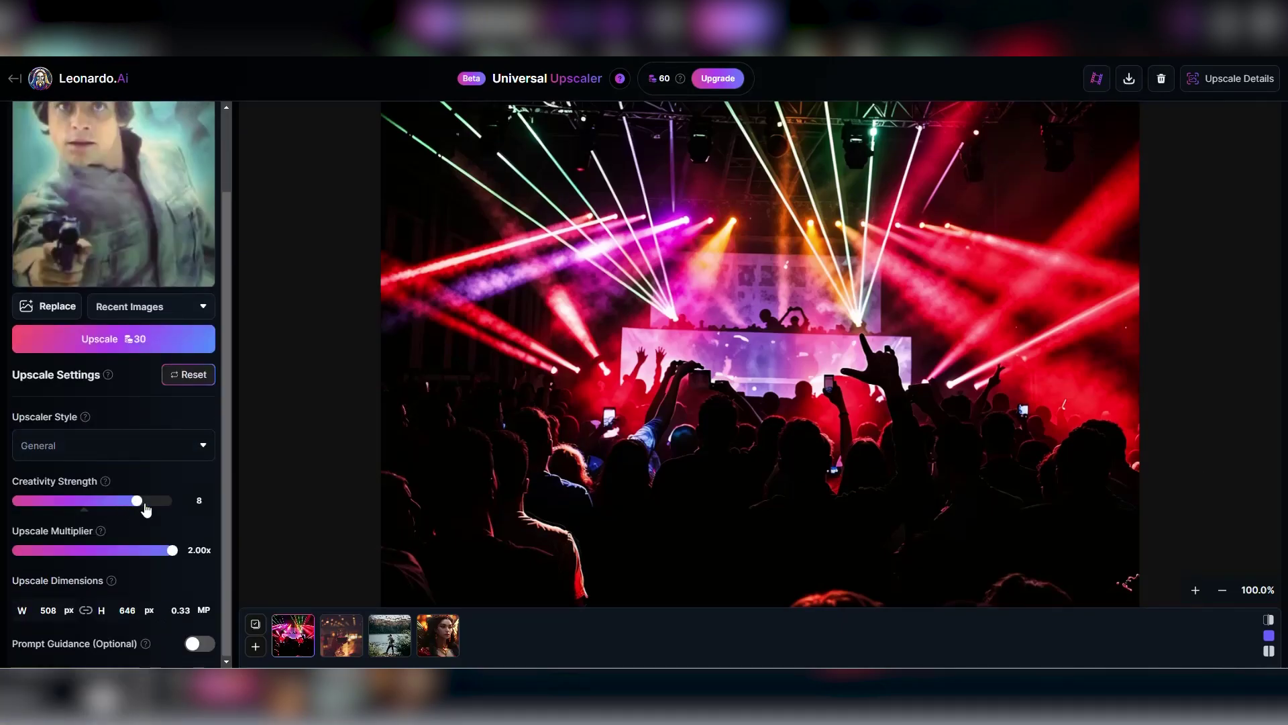
scroll(212, 591, up, 1)
scroll(212, 592, up, 2)
click(113, 436)
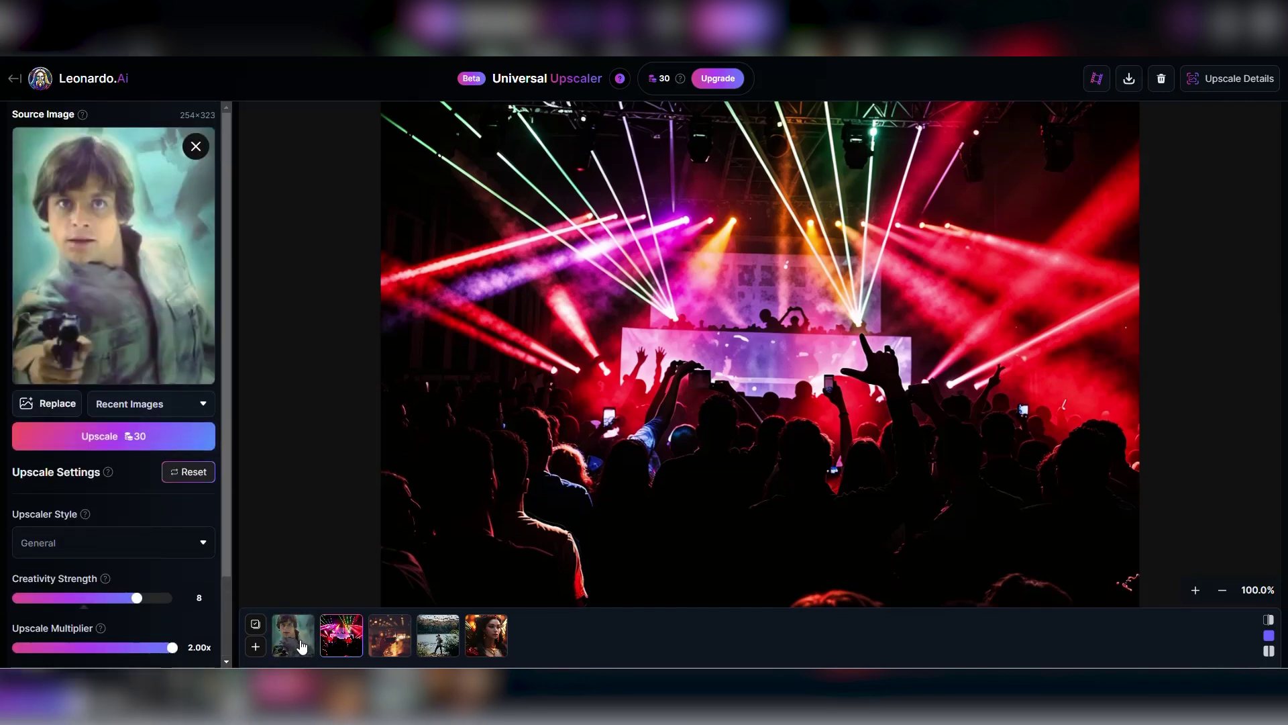
Step: Open the upscaled Luke Skywalker portrait and compare it with the original in slider, single-image and side-by-side views
click(305, 648)
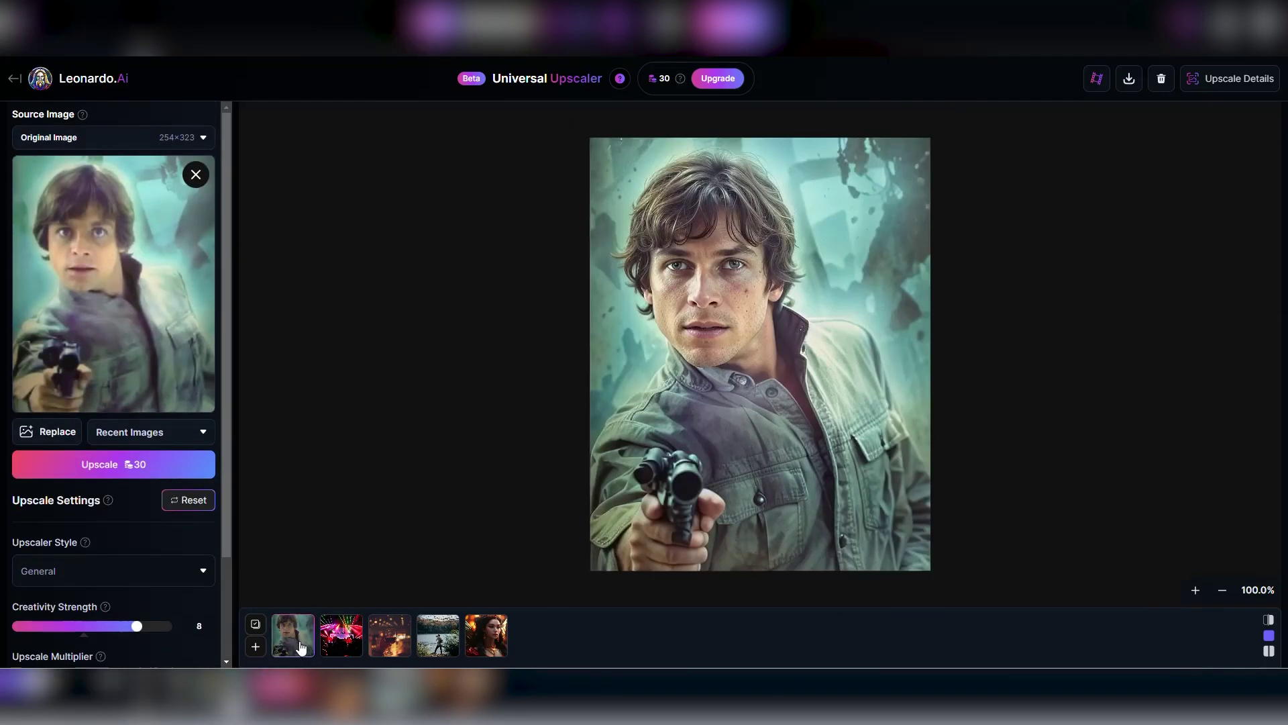
click(1269, 618)
drag(701, 441, 782, 463)
click(1269, 636)
click(1271, 651)
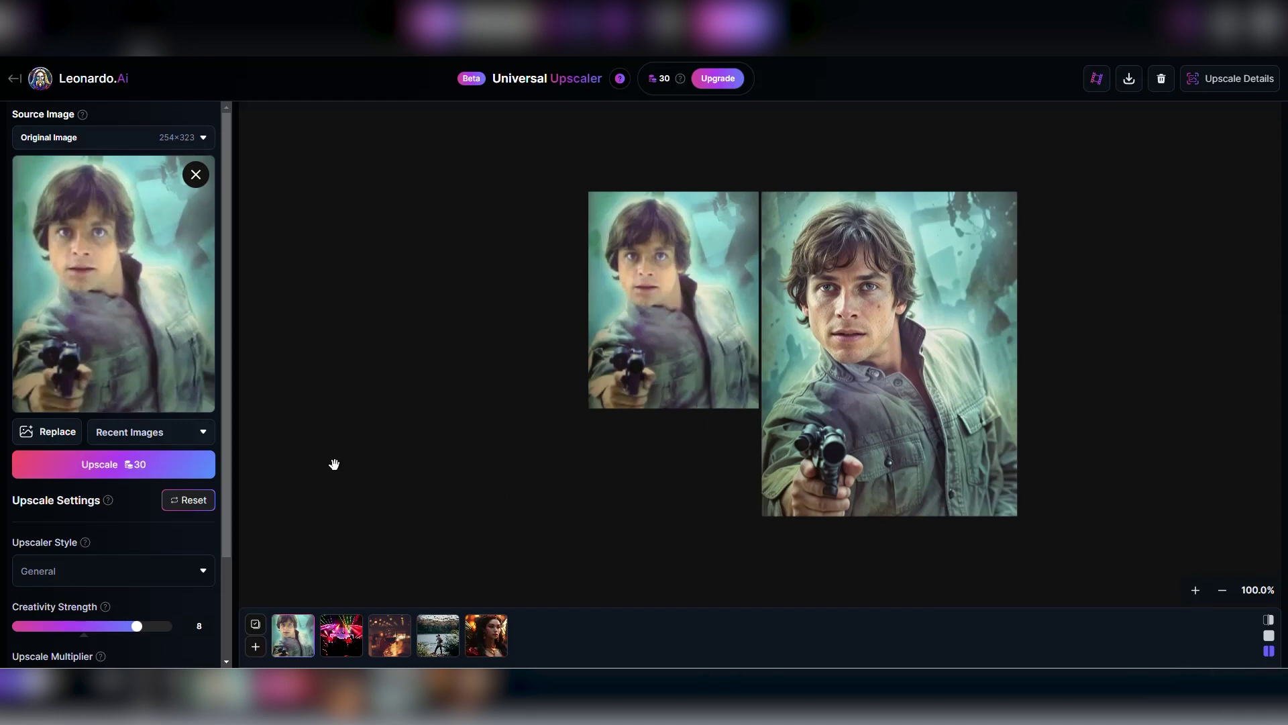
Step: Set Creativity Strength to 5 and upscale the Luke Skywalker portrait again
drag(137, 626, 83, 626)
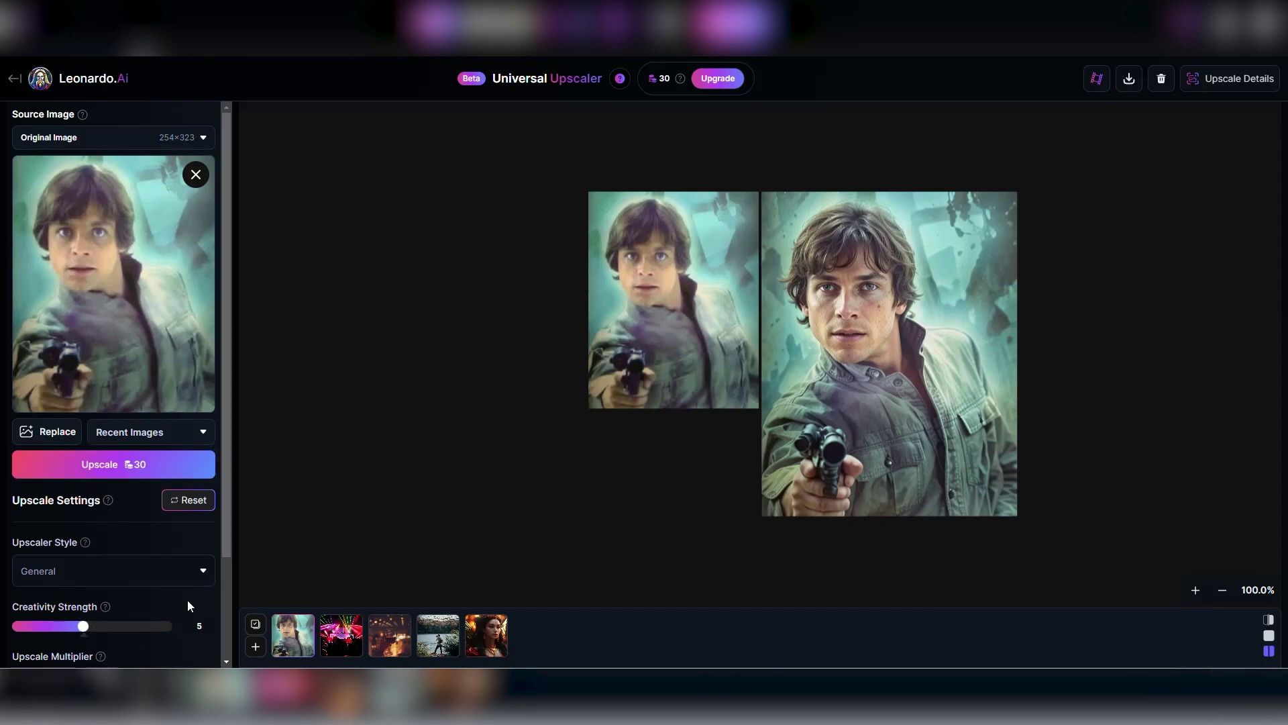
click(160, 463)
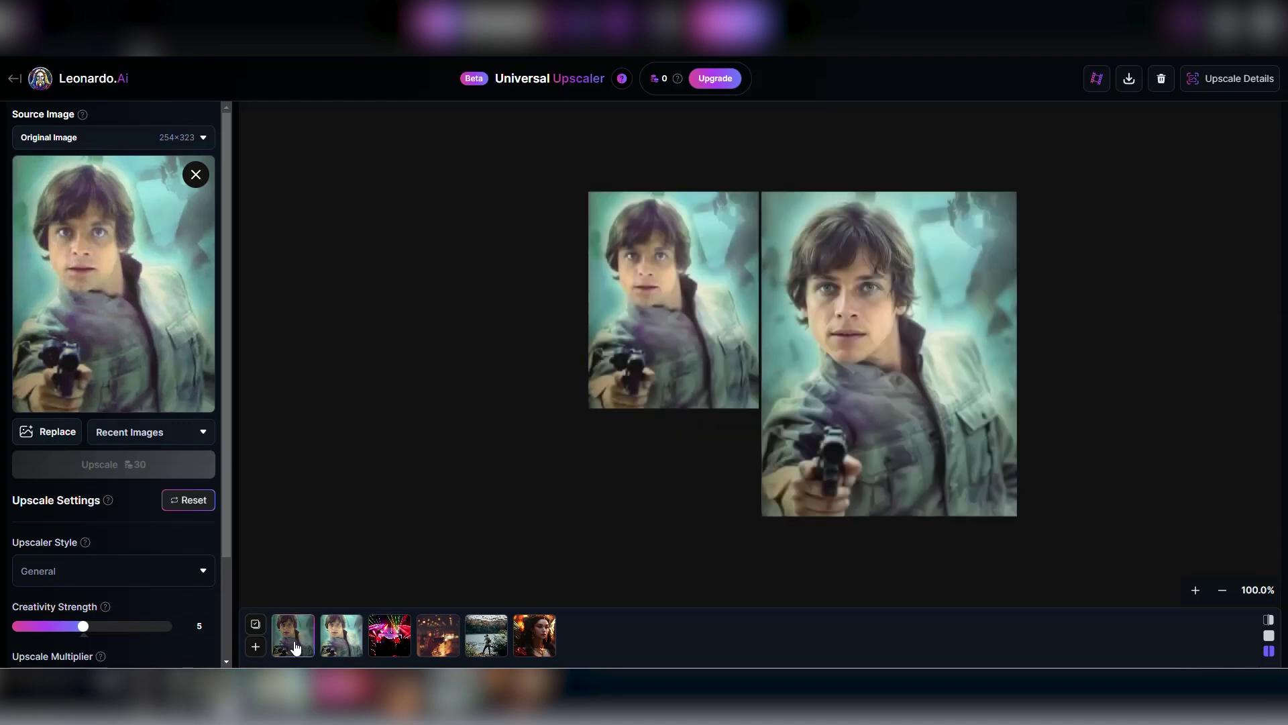
Step: Compare the second portrait upscale with the original in single-image, slider and side-by-side views
click(1269, 635)
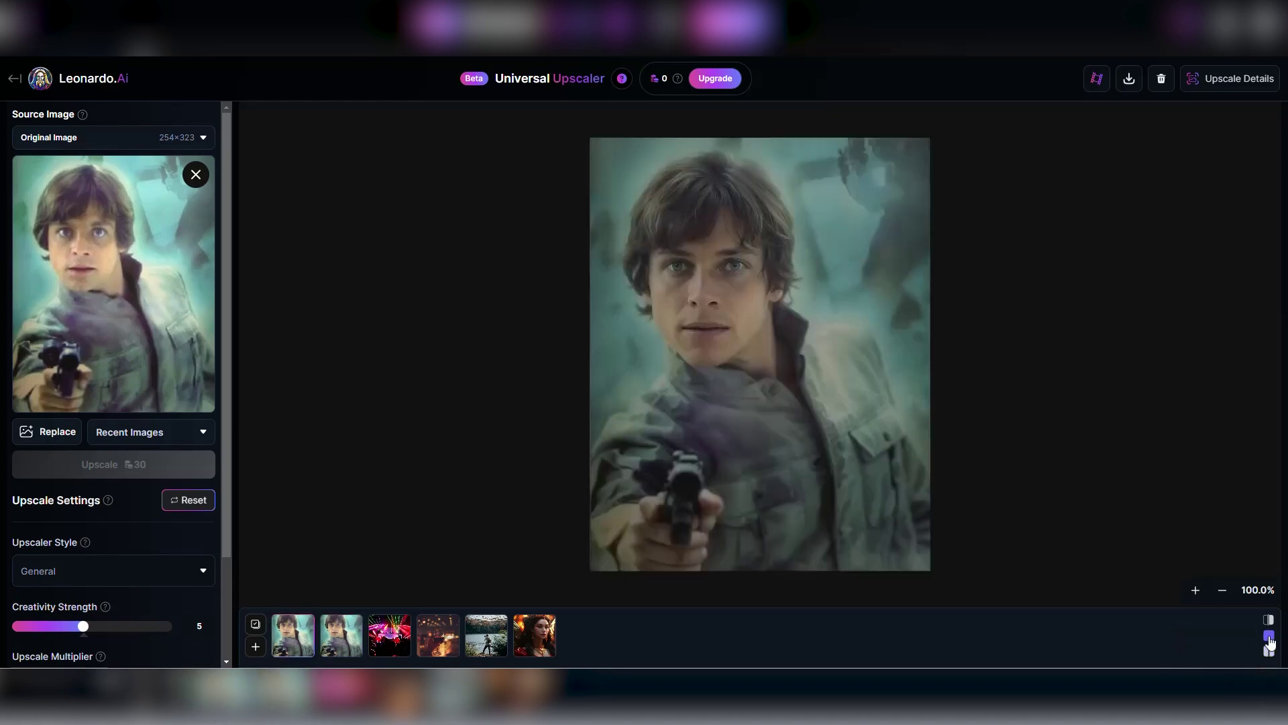
click(1269, 619)
drag(761, 416, 657, 423)
click(1269, 634)
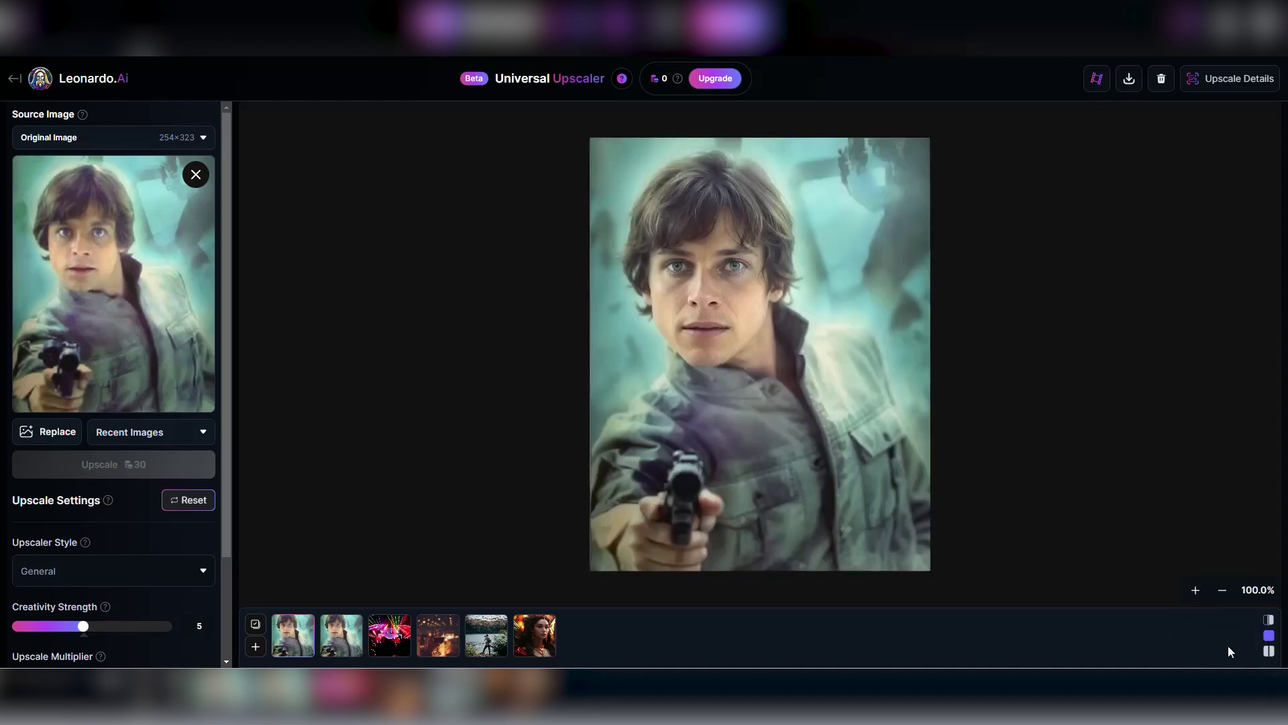
click(1269, 650)
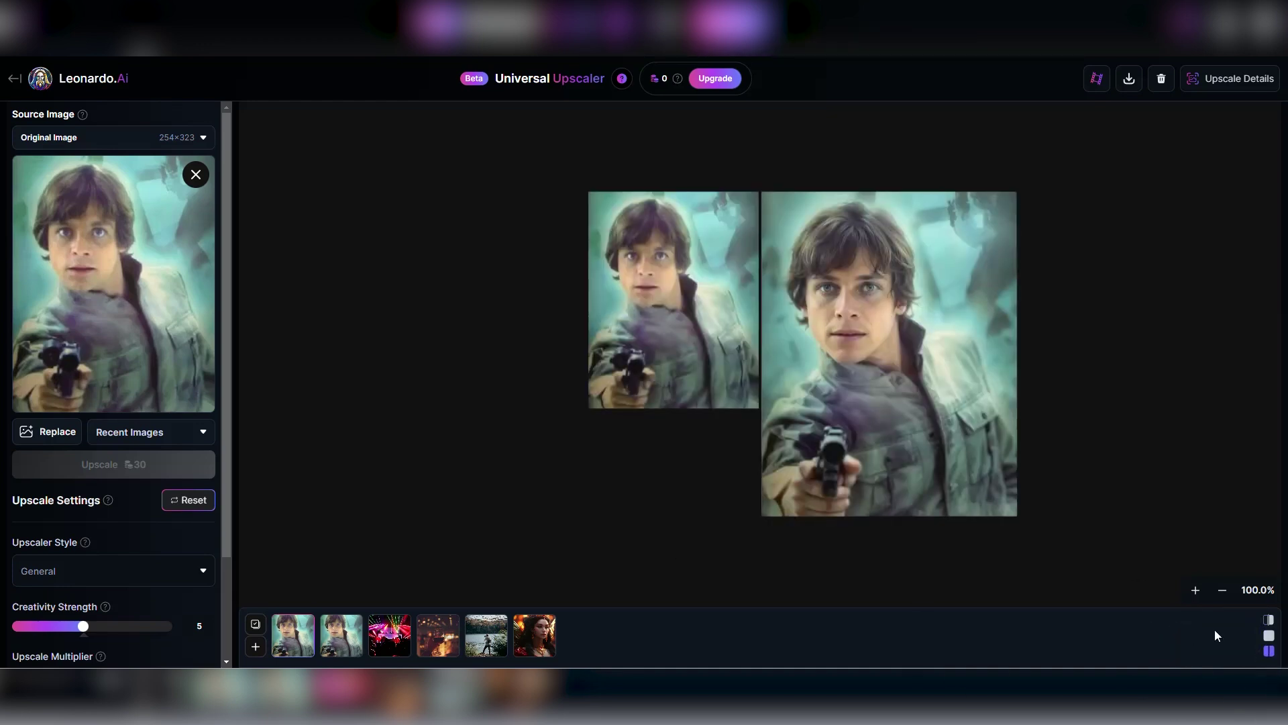
Step: Open the Universal Upscaler afresh and add the portrait of the elderly couple as the source image
click(1269, 634)
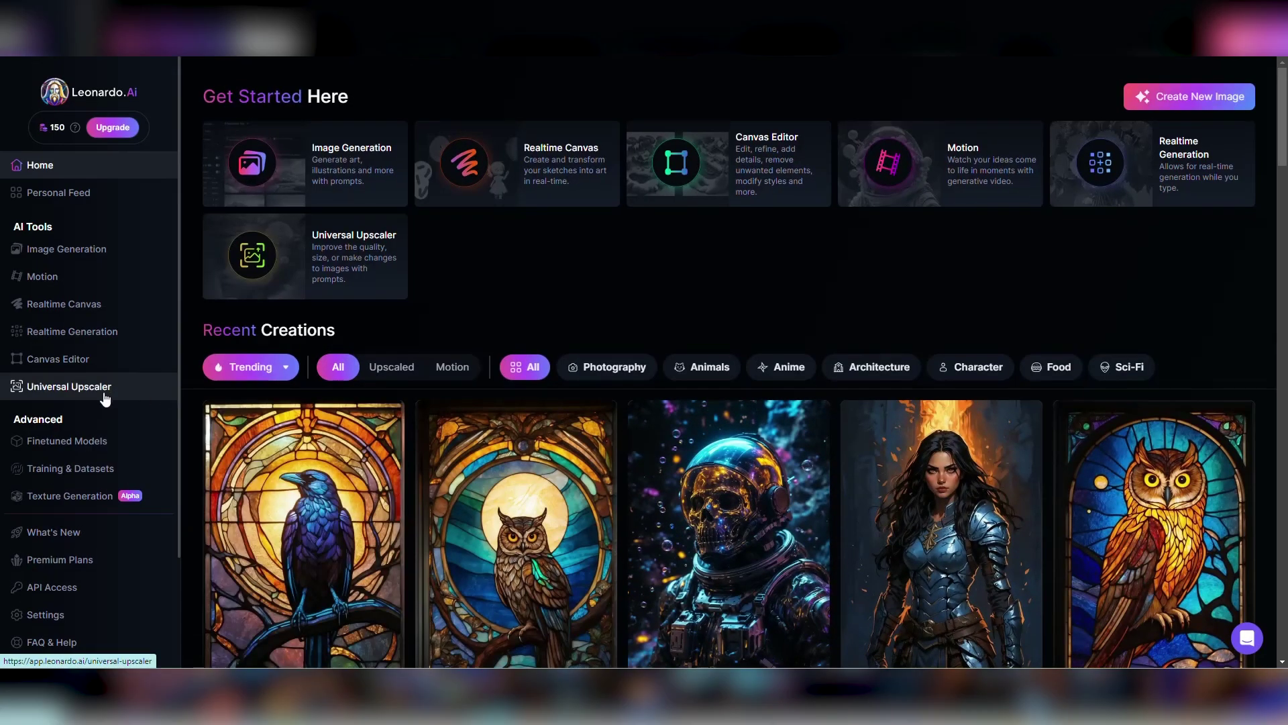
click(103, 395)
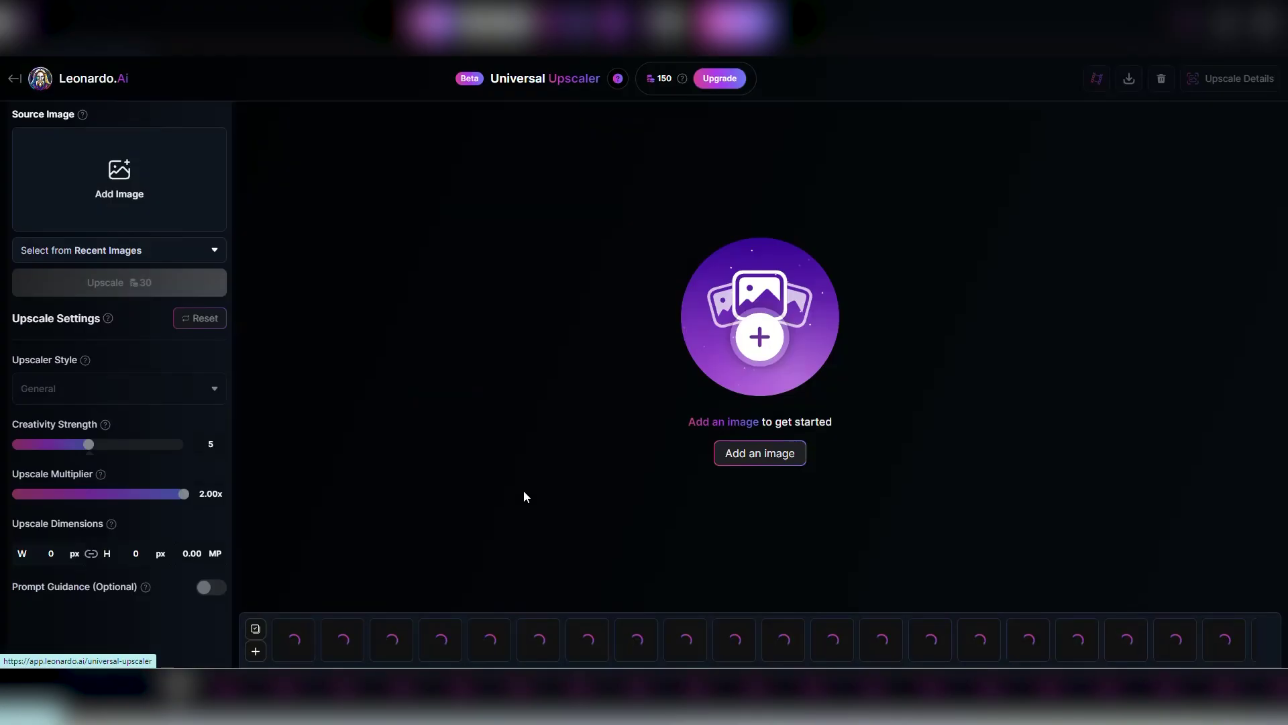
click(164, 201)
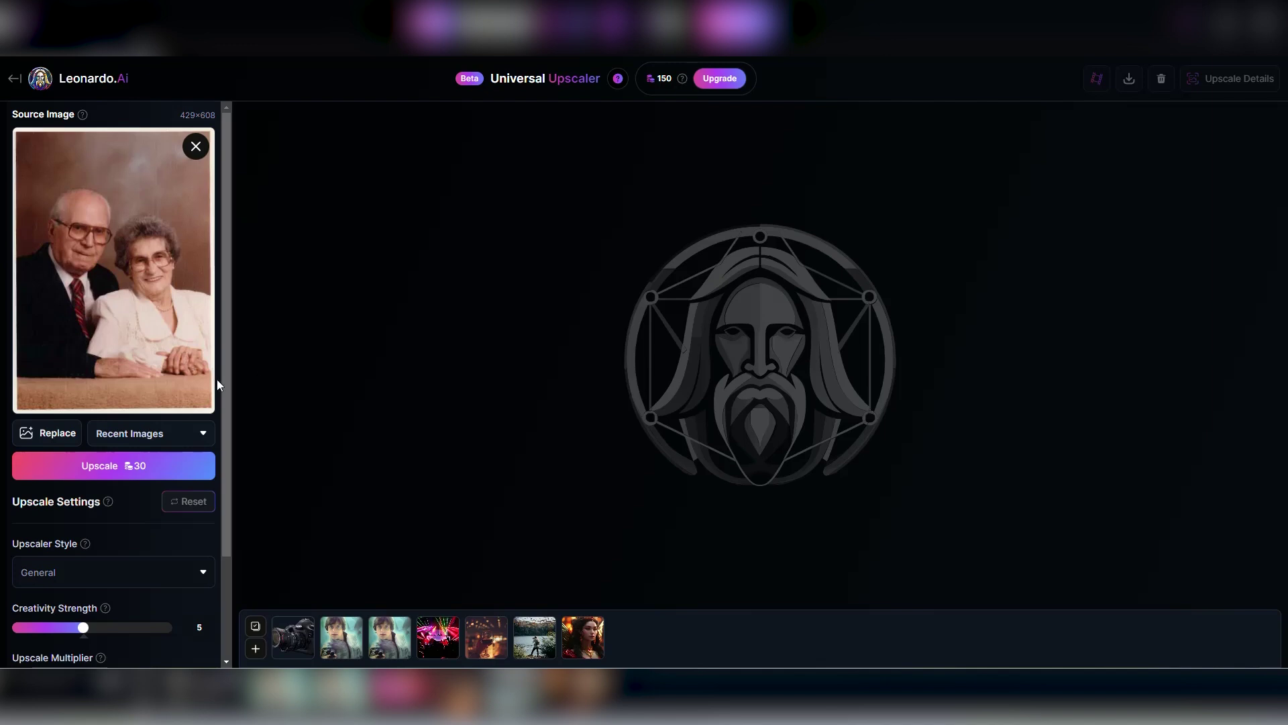
Step: Review the upscale settings and available styles, keep the General style, and upscale the elderly couple's portrait
scroll(216, 380, down, 2)
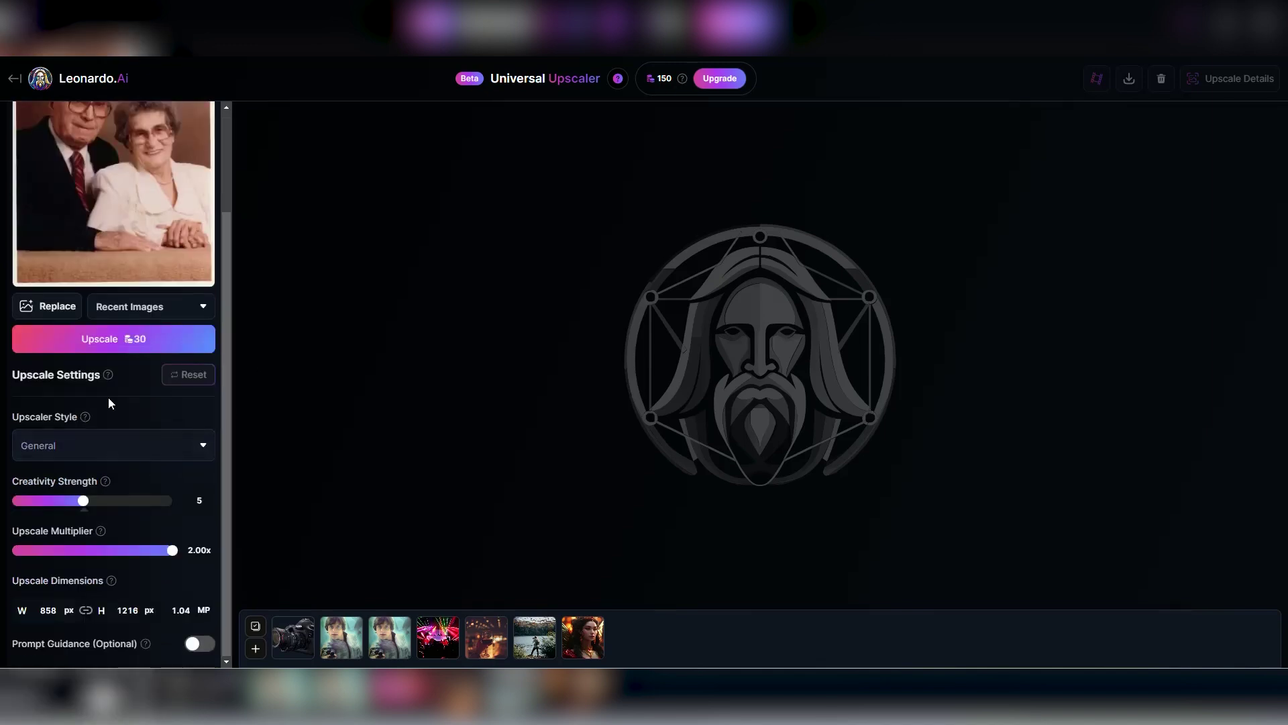
mouse_move(108, 380)
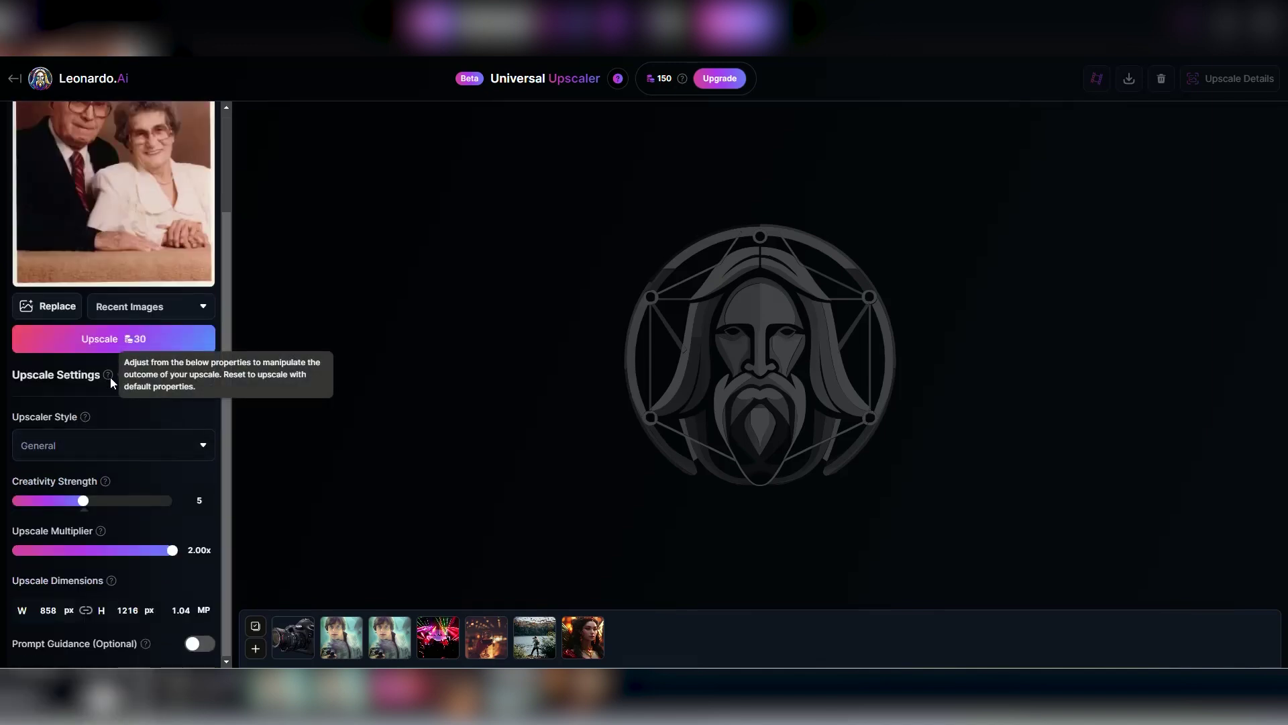
click(169, 448)
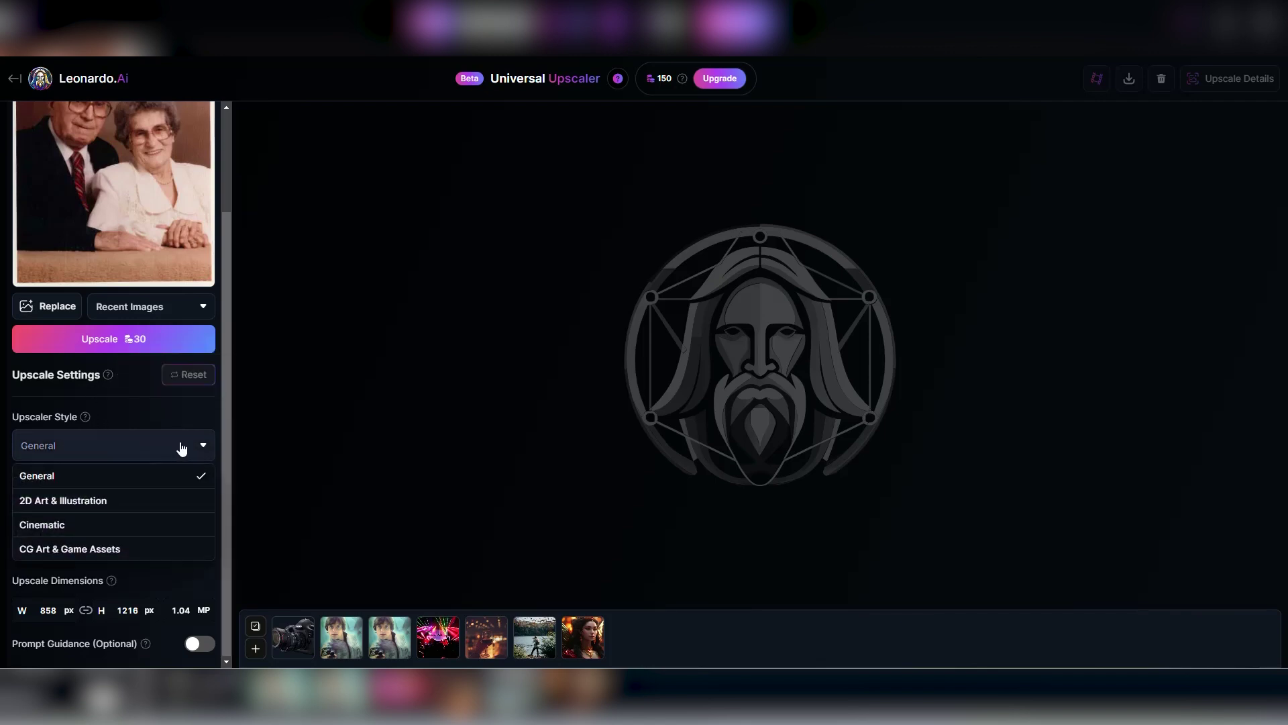
click(191, 412)
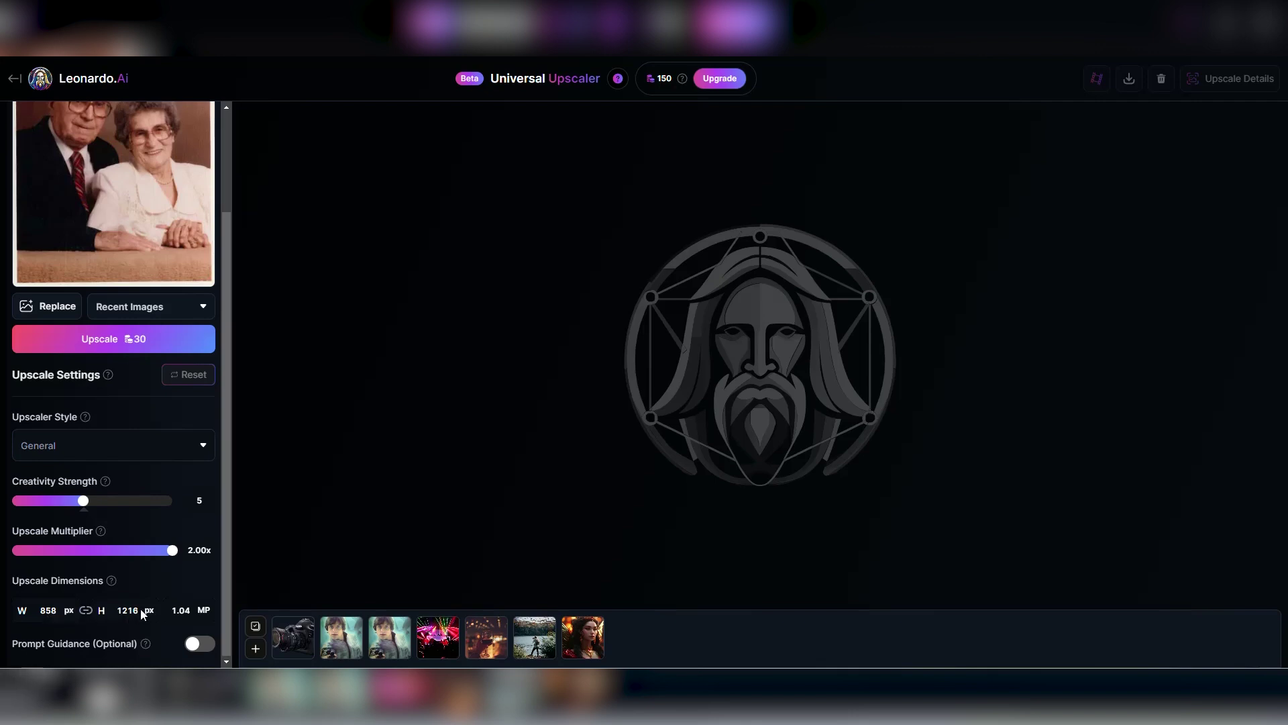
scroll(134, 600, up, 2)
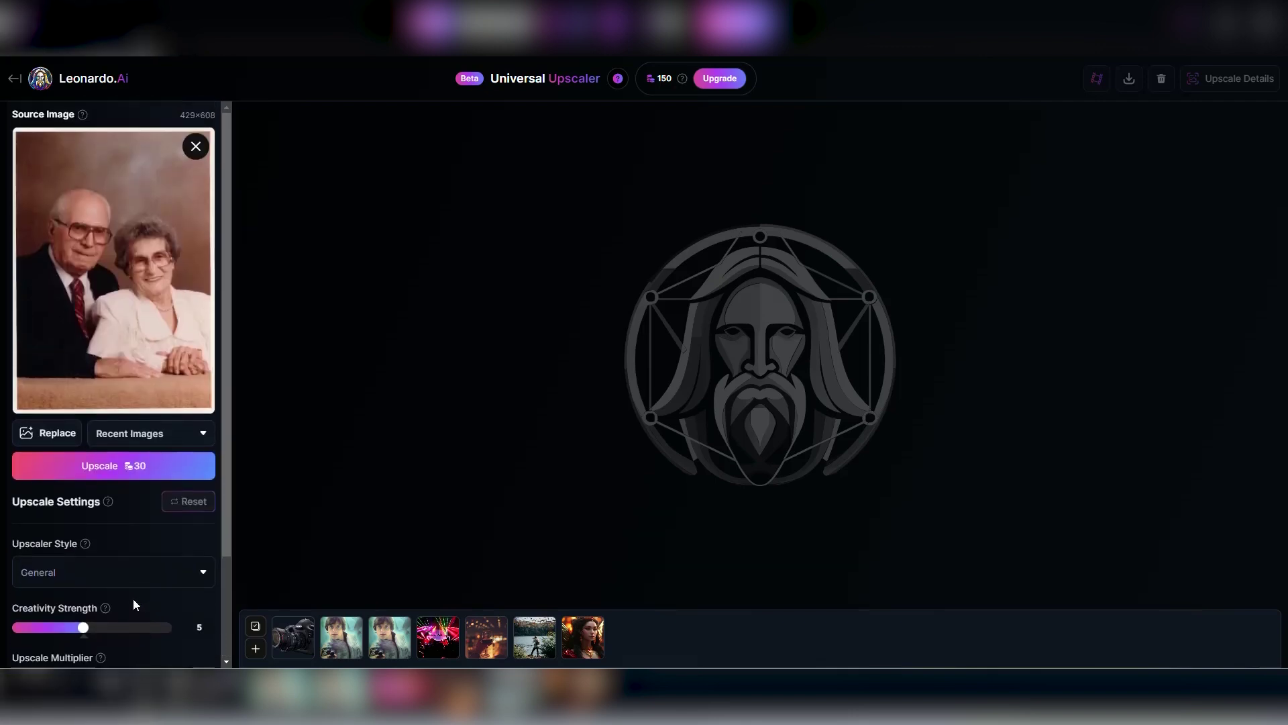
click(142, 469)
Step: Compare the upscaled couple's portrait with the original in slider and side-by-side views
drag(761, 470, 900, 457)
click(1270, 652)
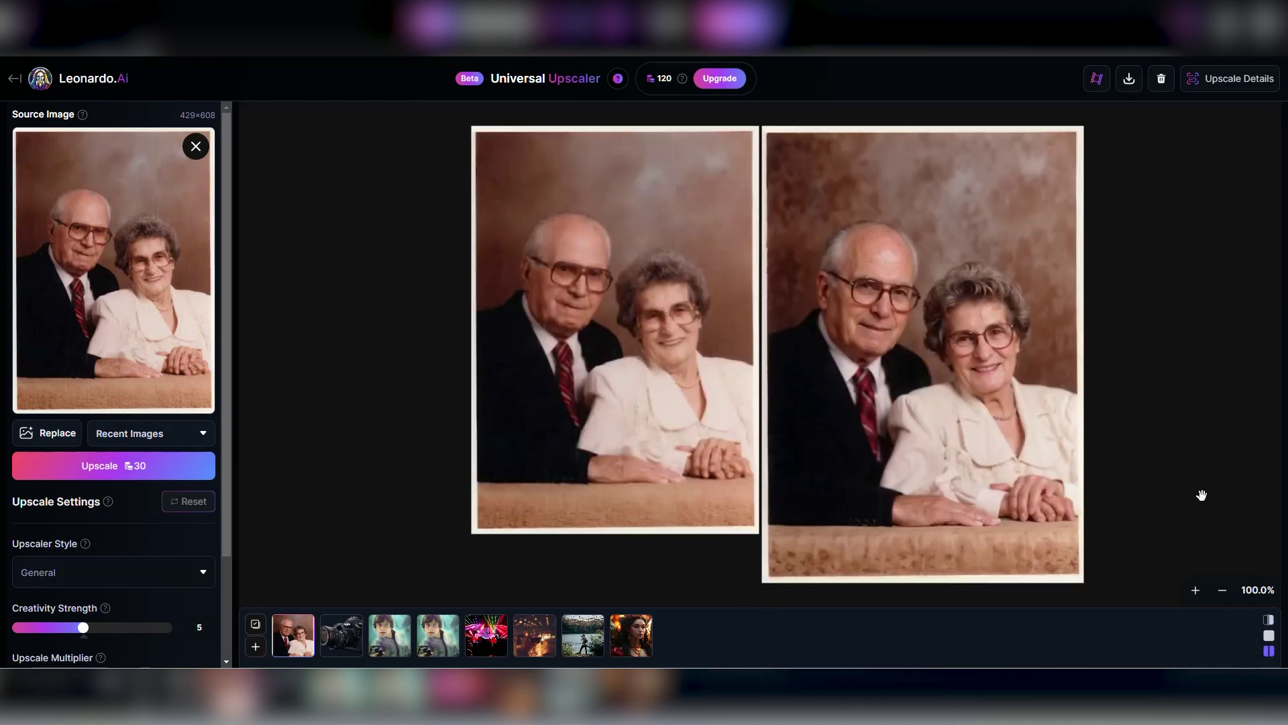
click(1269, 619)
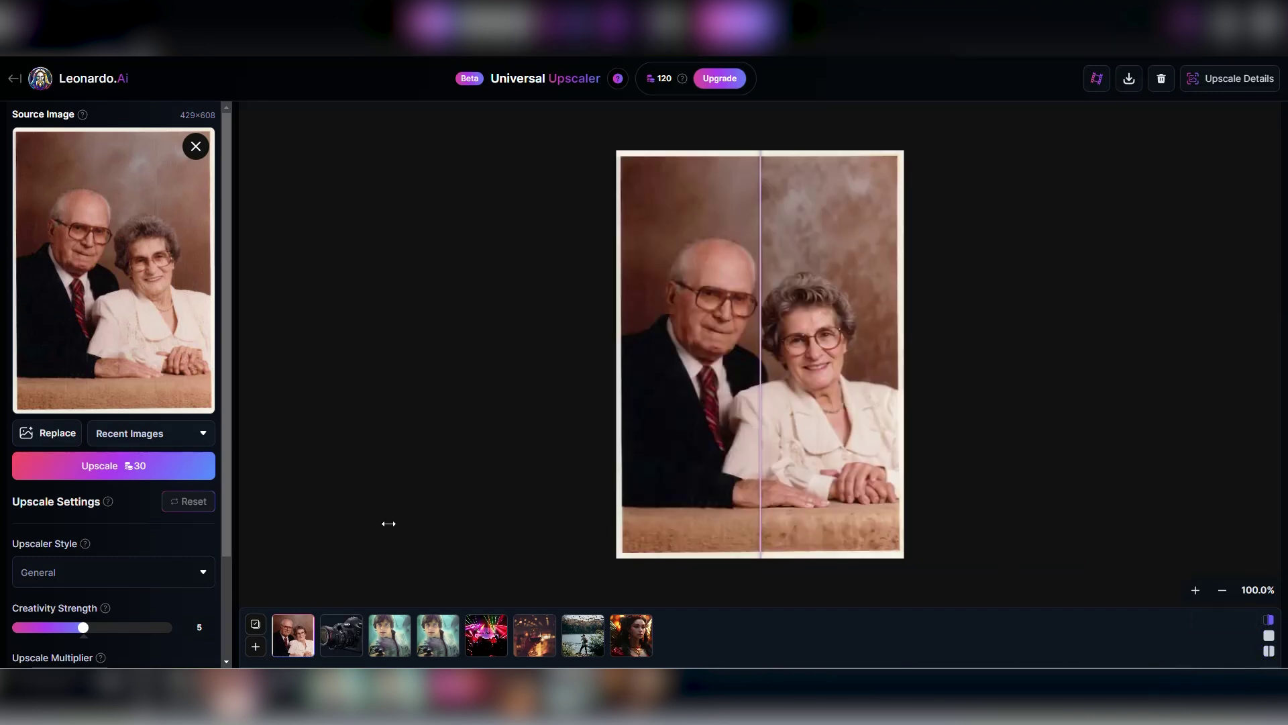
Step: Set Creativity Strength to 2 and upscale the elderly couple's portrait again
scroll(136, 526, down, 2)
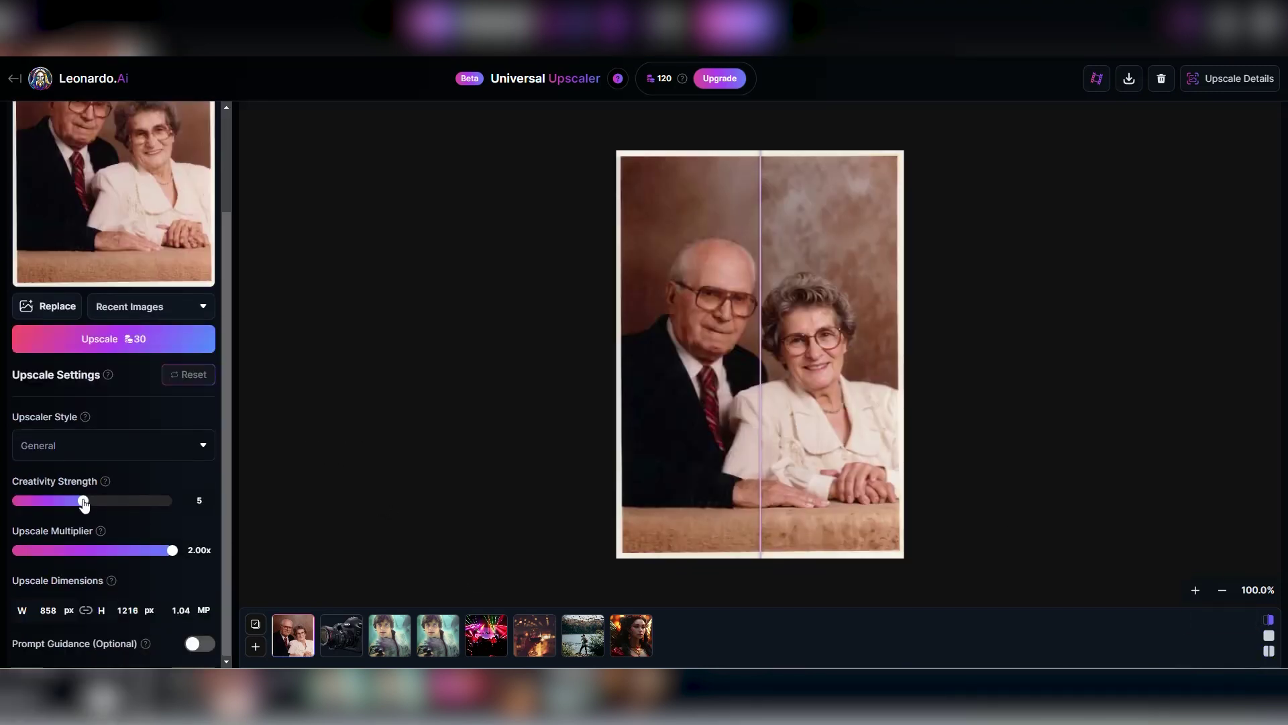
mouse_move(106, 483)
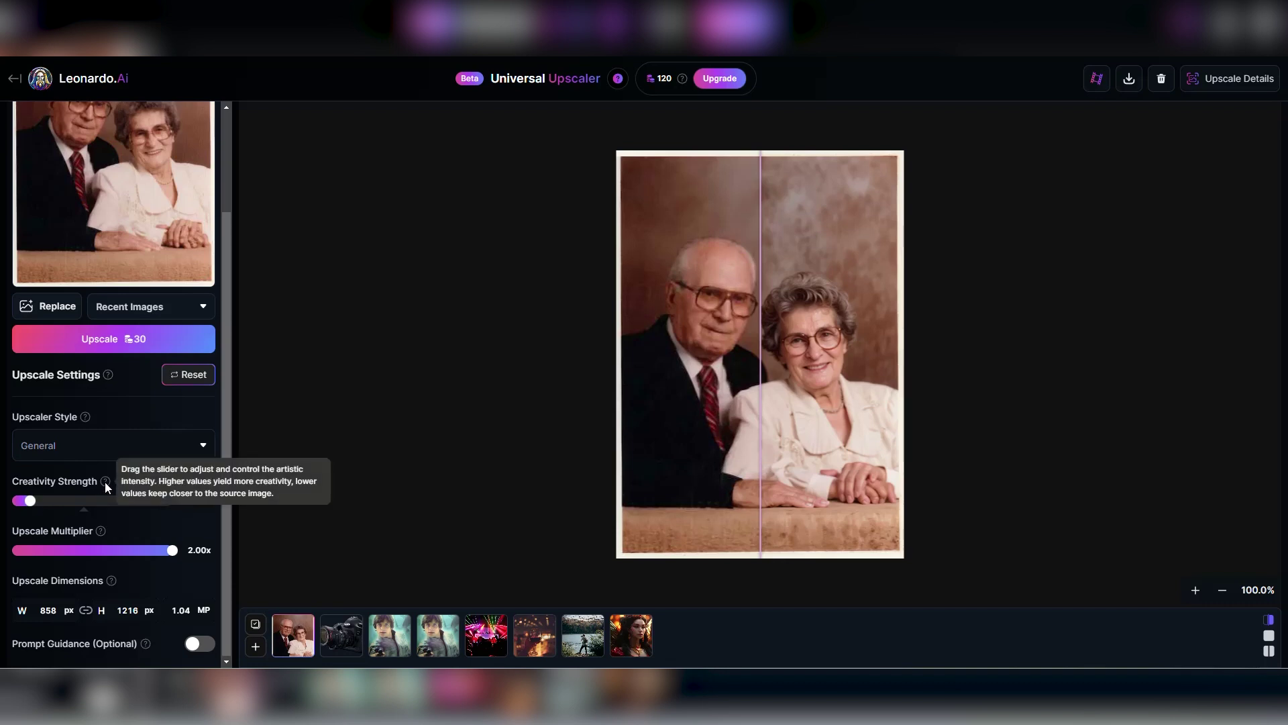
click(179, 348)
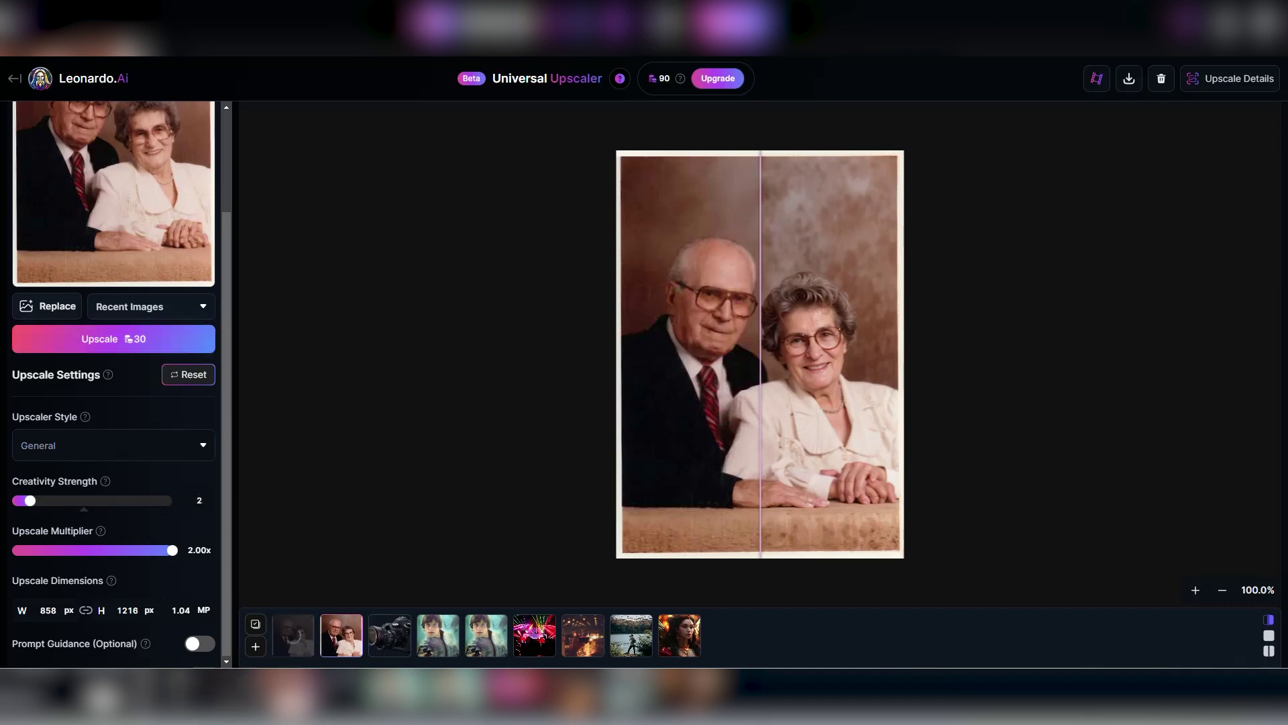
Step: Open the second upscale of the couple's portrait and compare it with the original in slider and side-by-side views
click(294, 636)
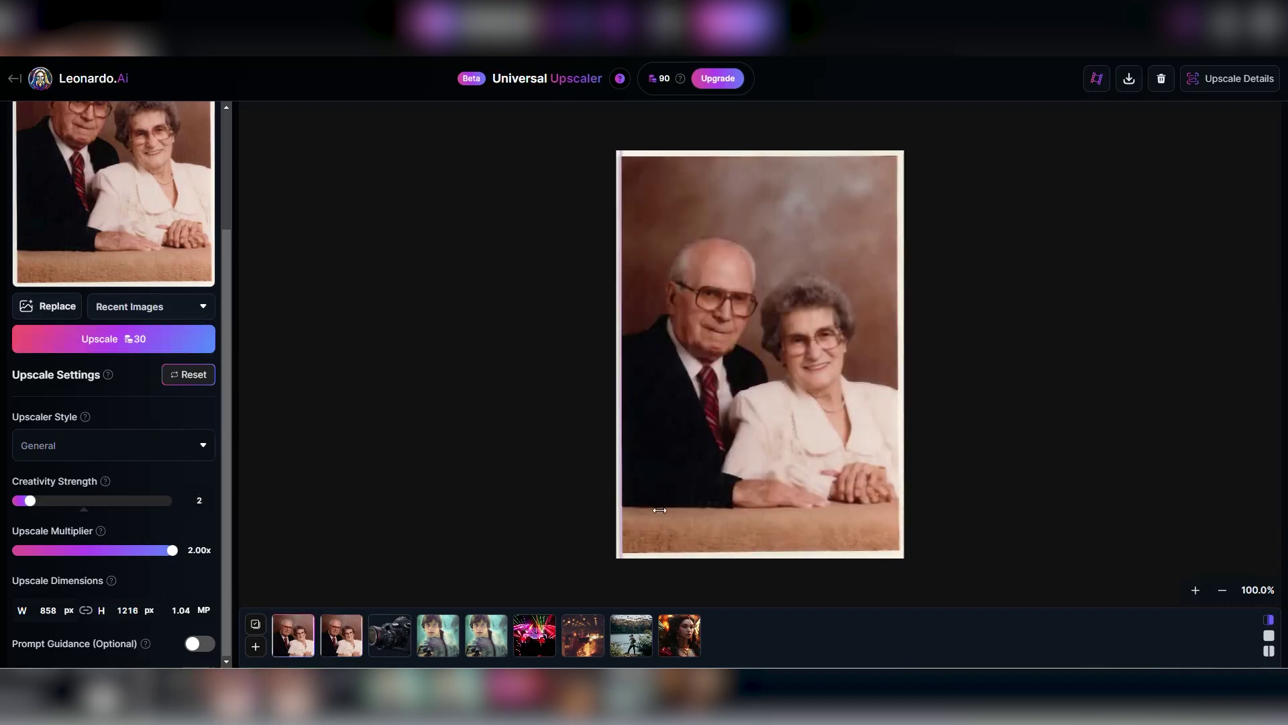
drag(713, 468, 434, 529)
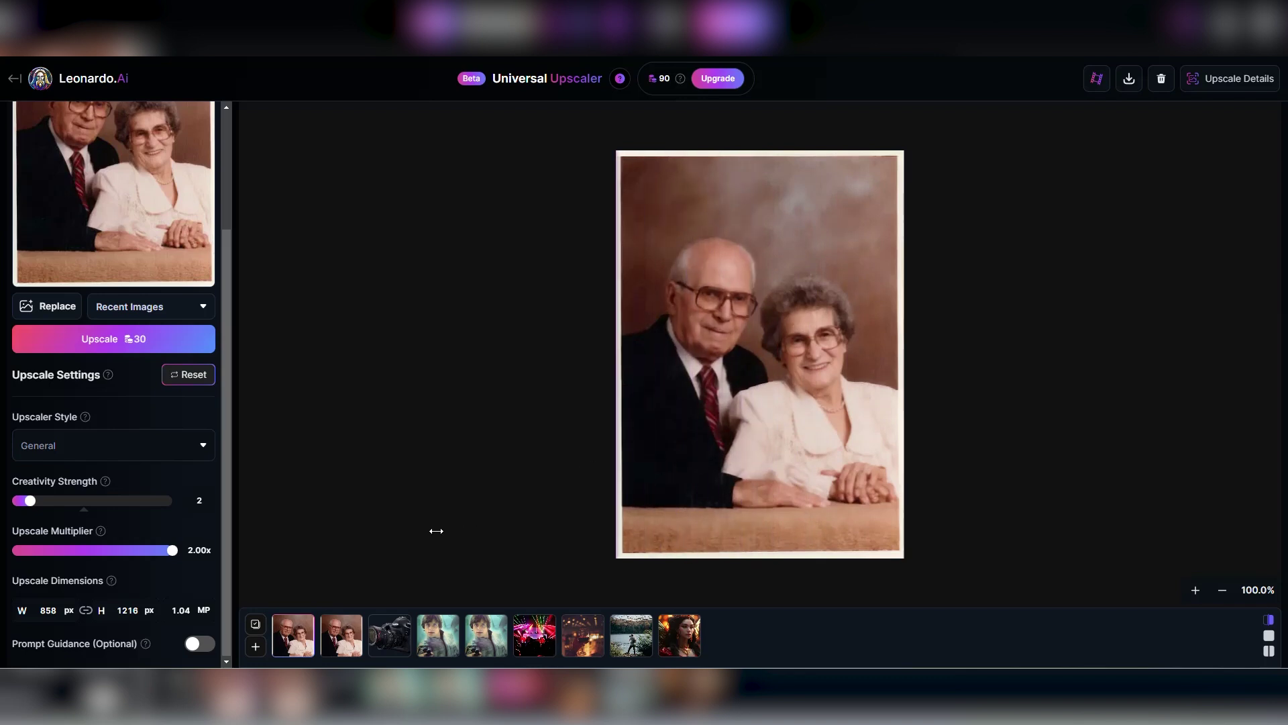
click(1269, 650)
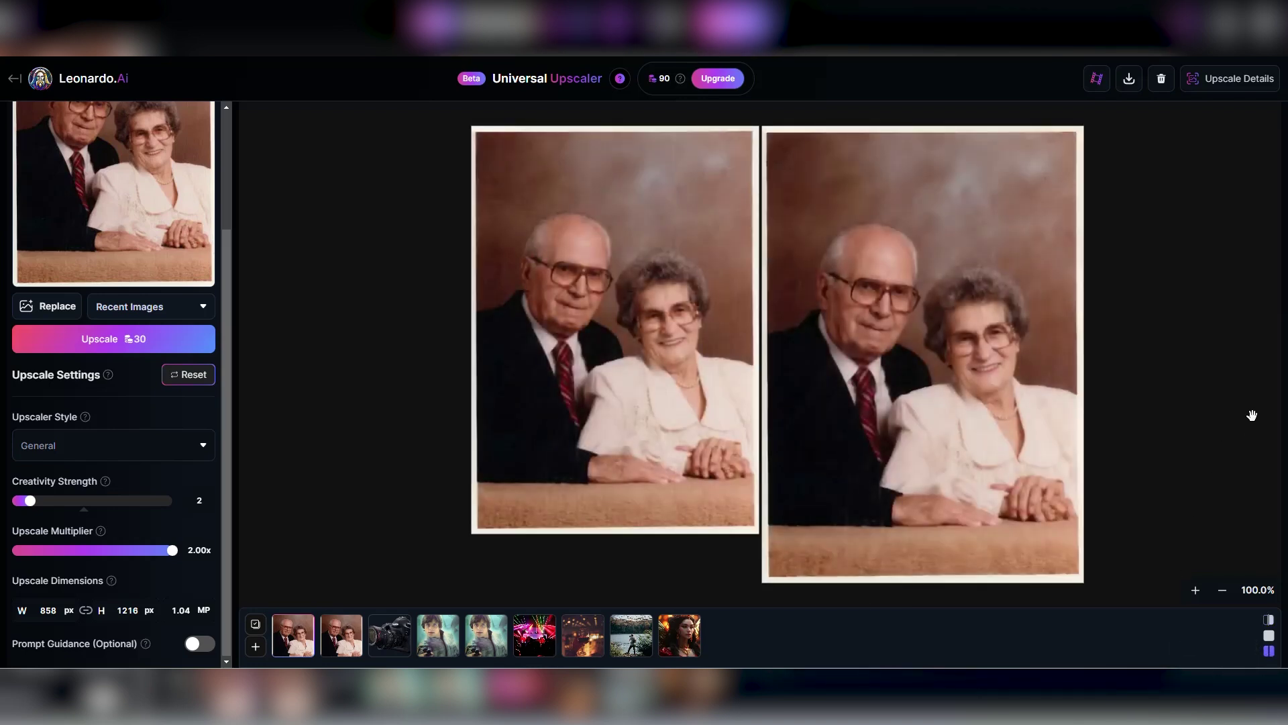
Step: Replace the source image with the old photo of two women in a kitchen and upscale it at Creativity Strength 4
scroll(218, 324, up, 3)
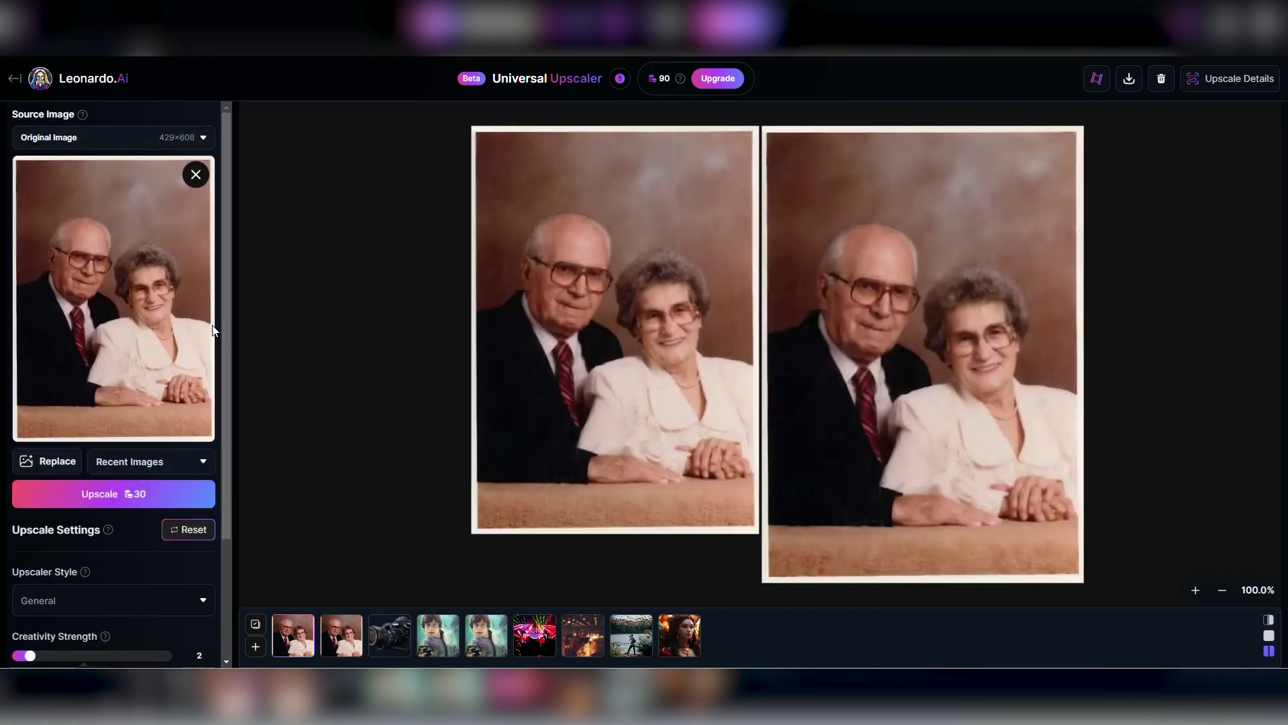
click(195, 176)
click(184, 187)
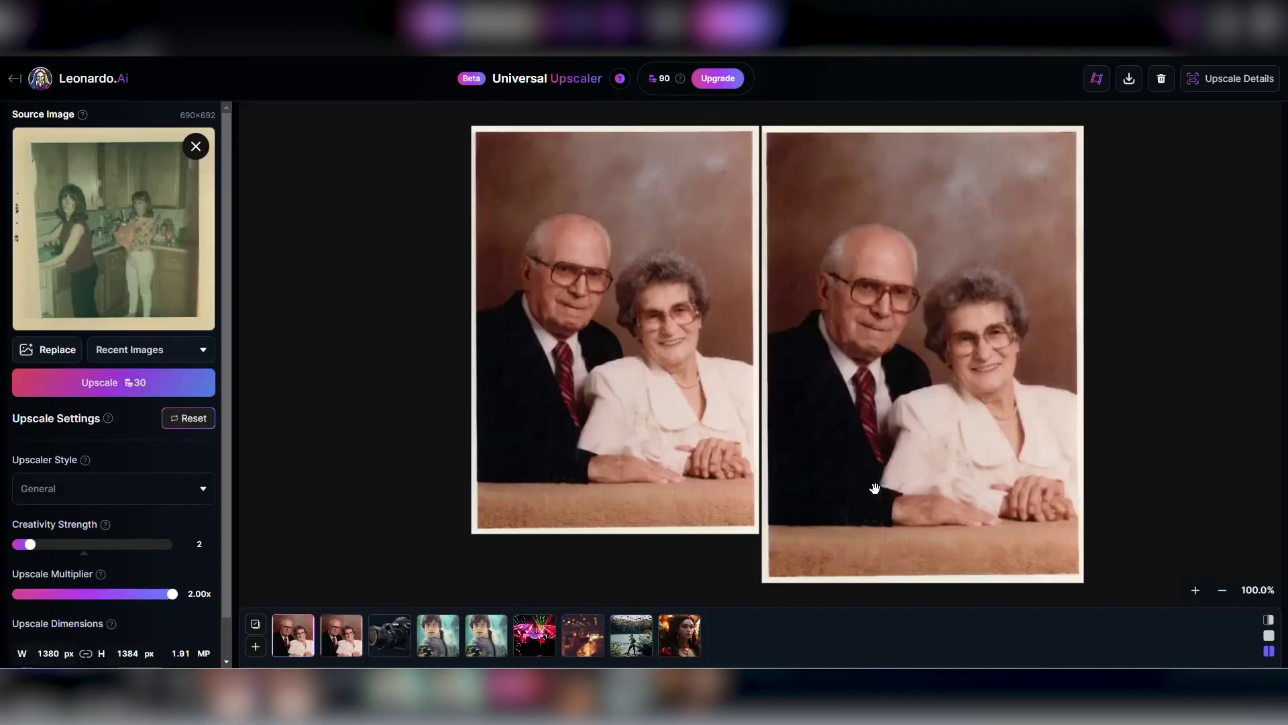
drag(57, 547, 67, 545)
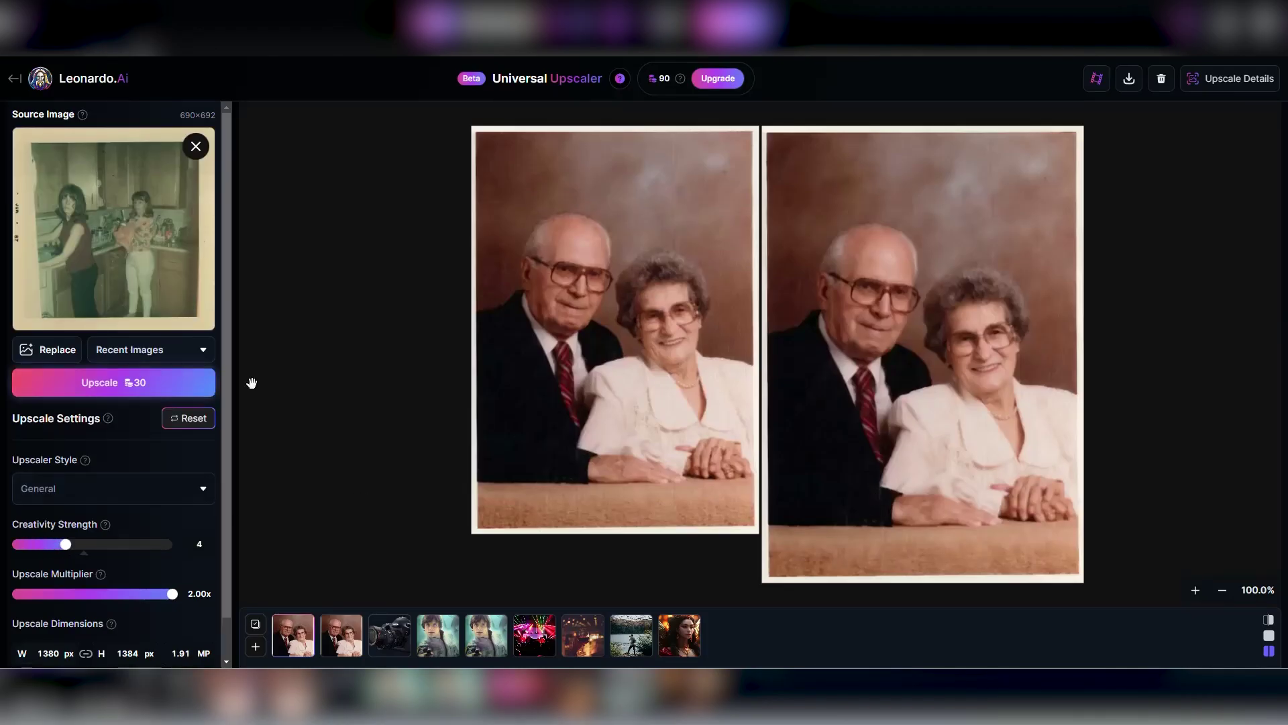
click(176, 387)
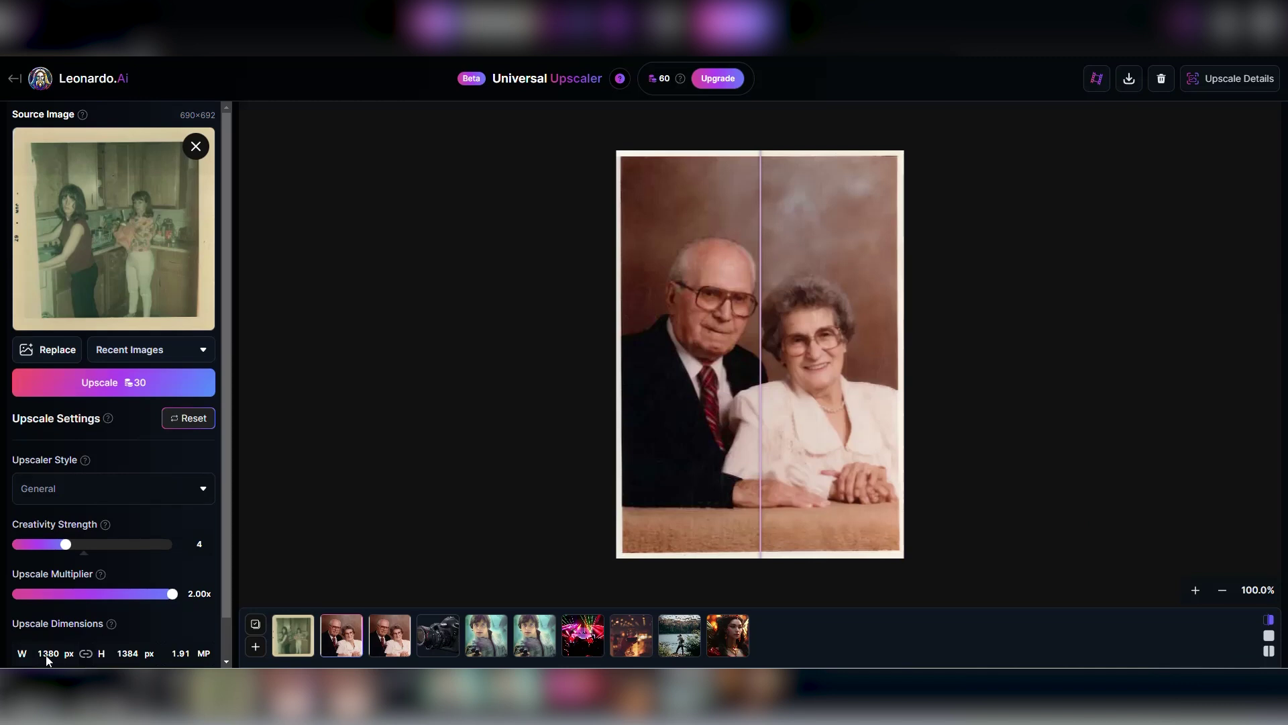
Step: Open the upscaled kitchen photo and compare it with the original in slider and side-by-side views
click(293, 634)
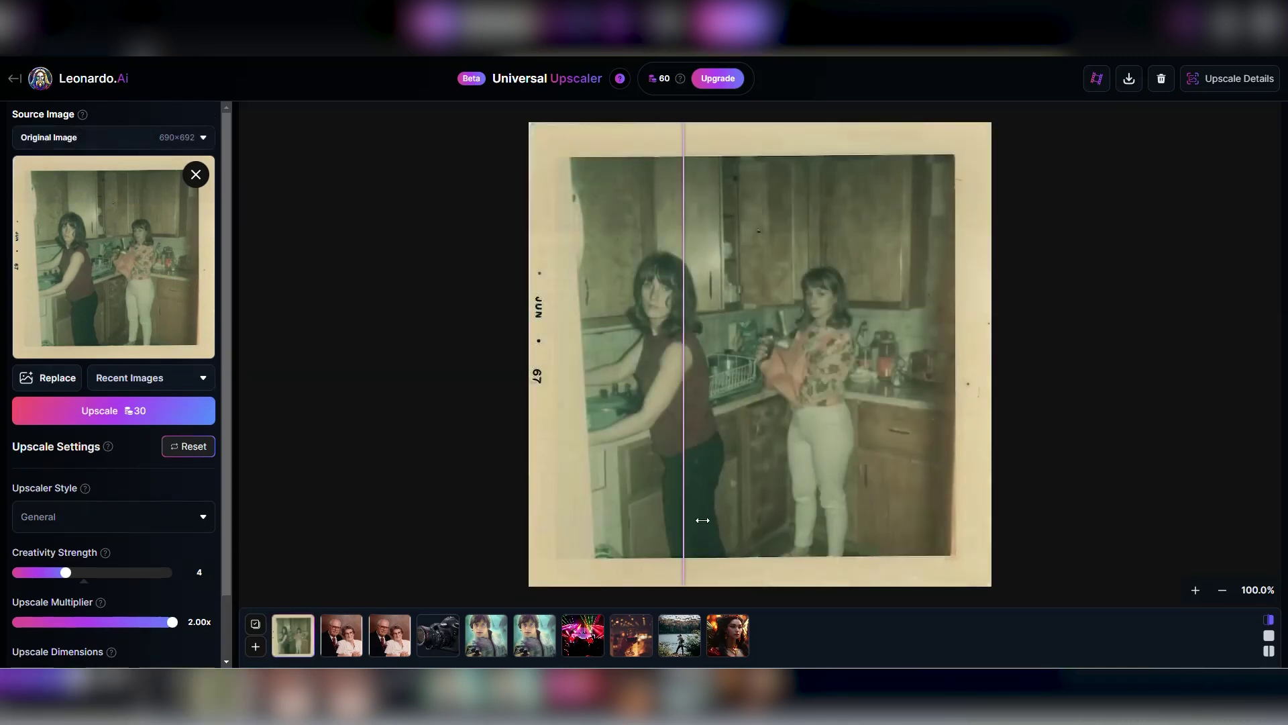
drag(936, 501, 466, 449)
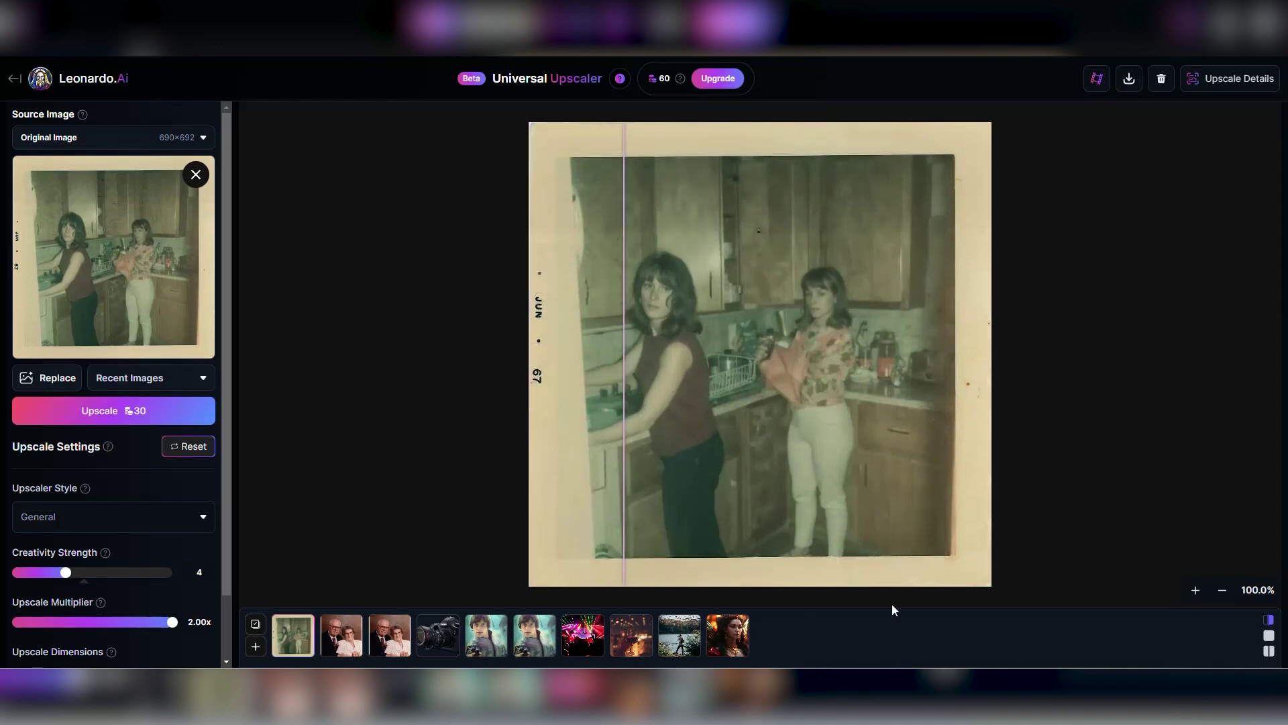
click(1269, 651)
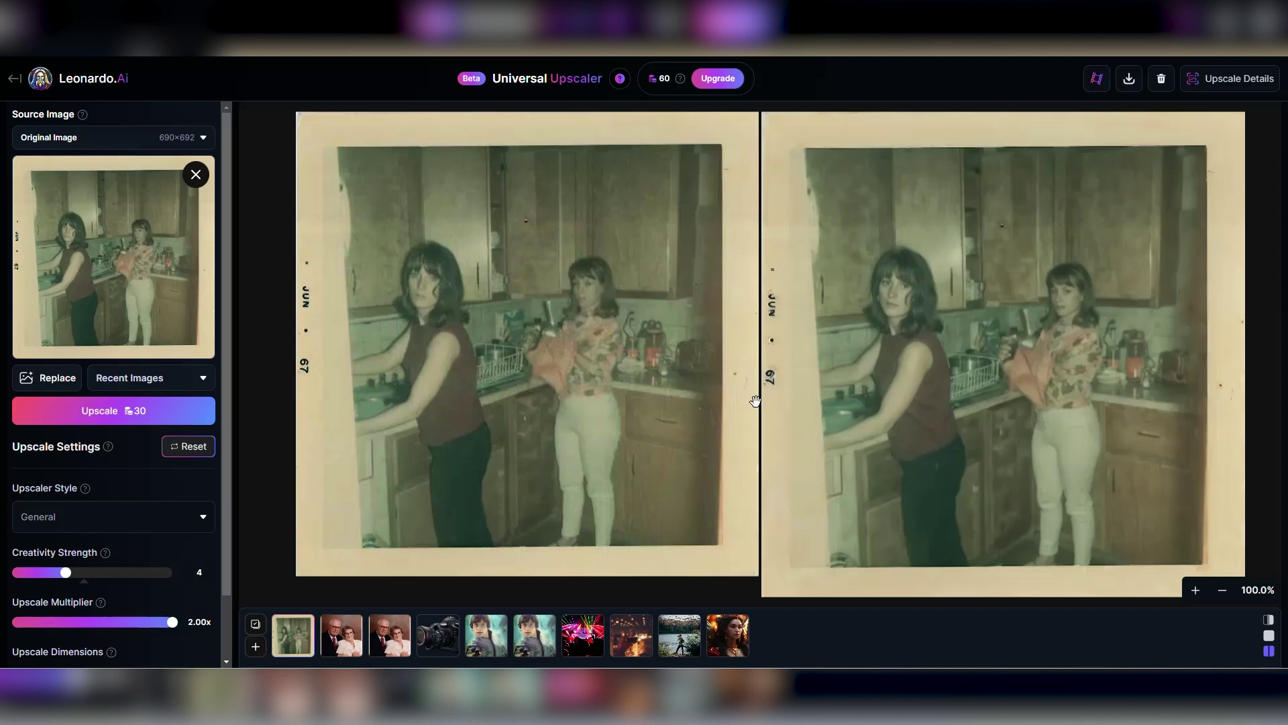
Step: Replace the source image with the memorial obituary card and upscale it at Creativity Strength 5
click(195, 174)
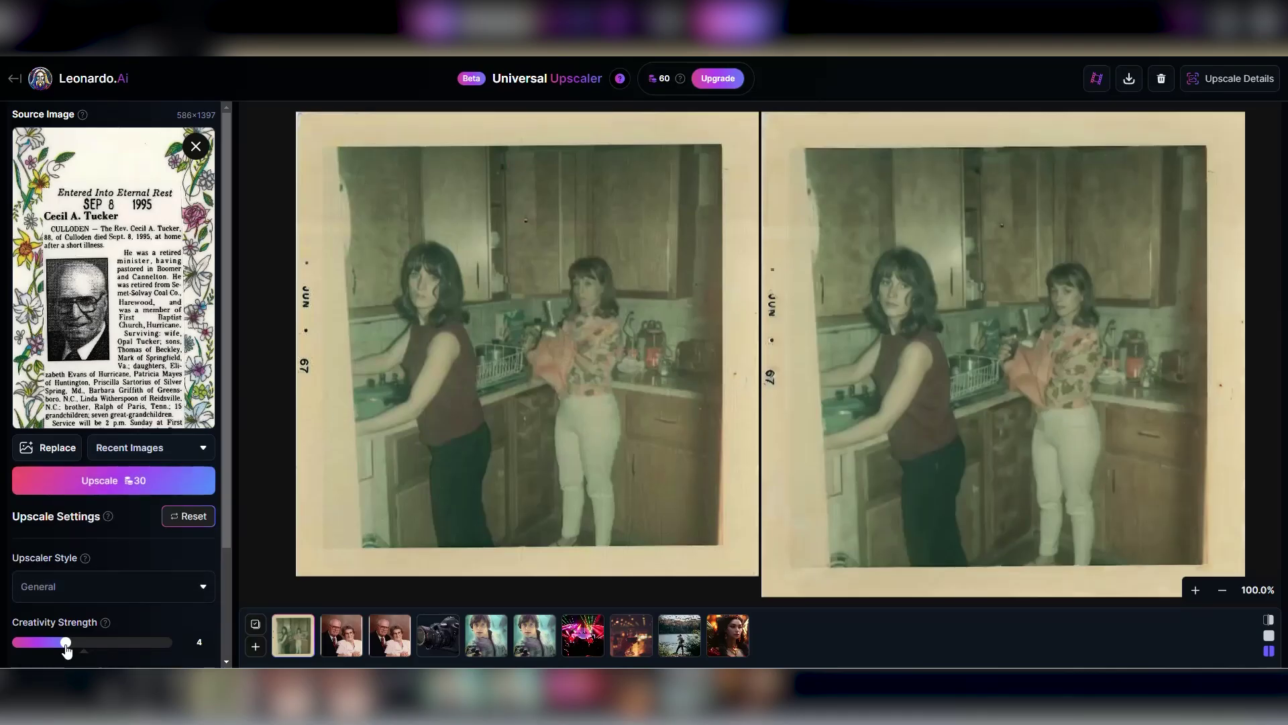
click(135, 480)
scroll(146, 617, down, 2)
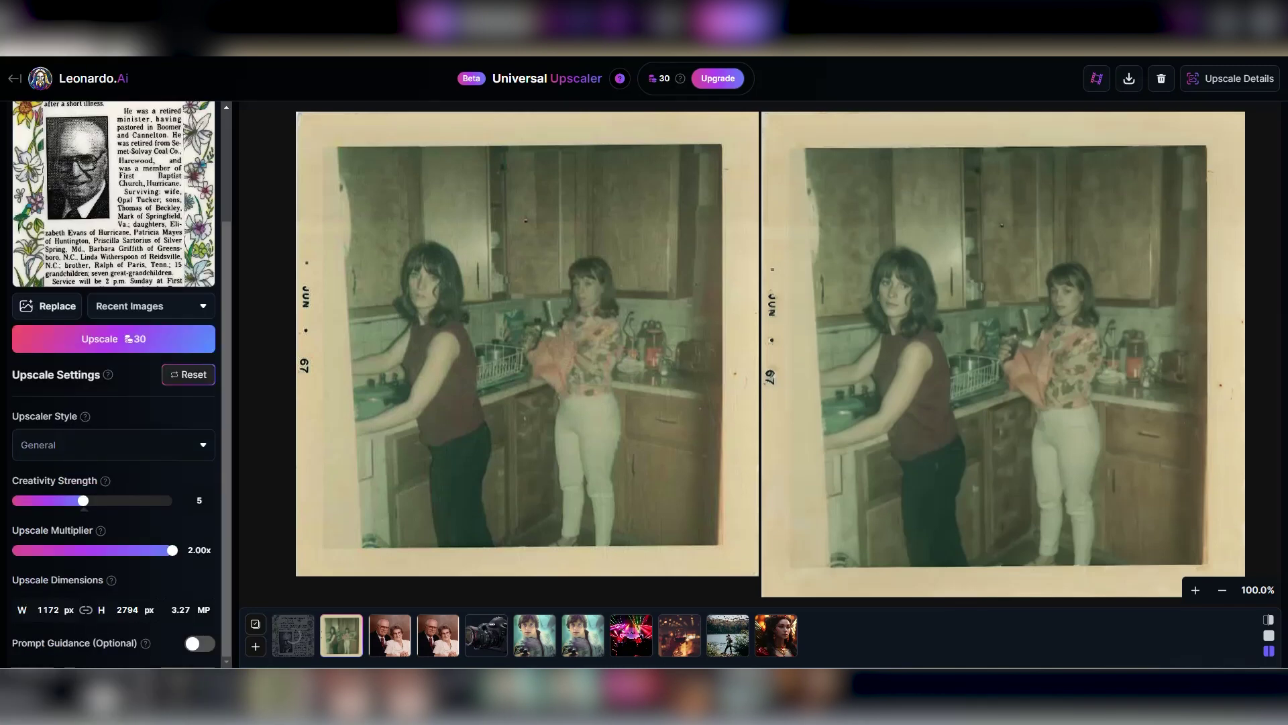
Step: Compare the upscaled obituary card with the original in slider and side-by-side views
drag(849, 530, 643, 498)
click(1268, 651)
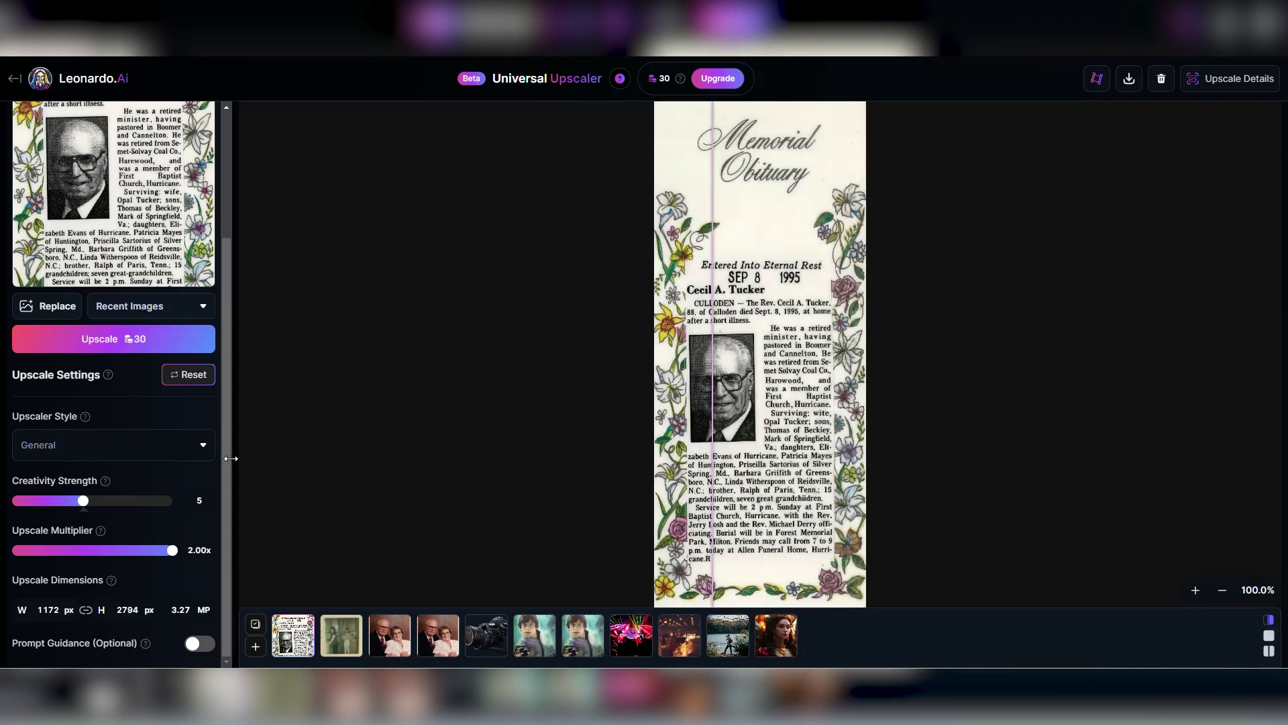
Step: Change the upscaler style to 2D Art & Illustration and upscale the obituary card again
click(154, 445)
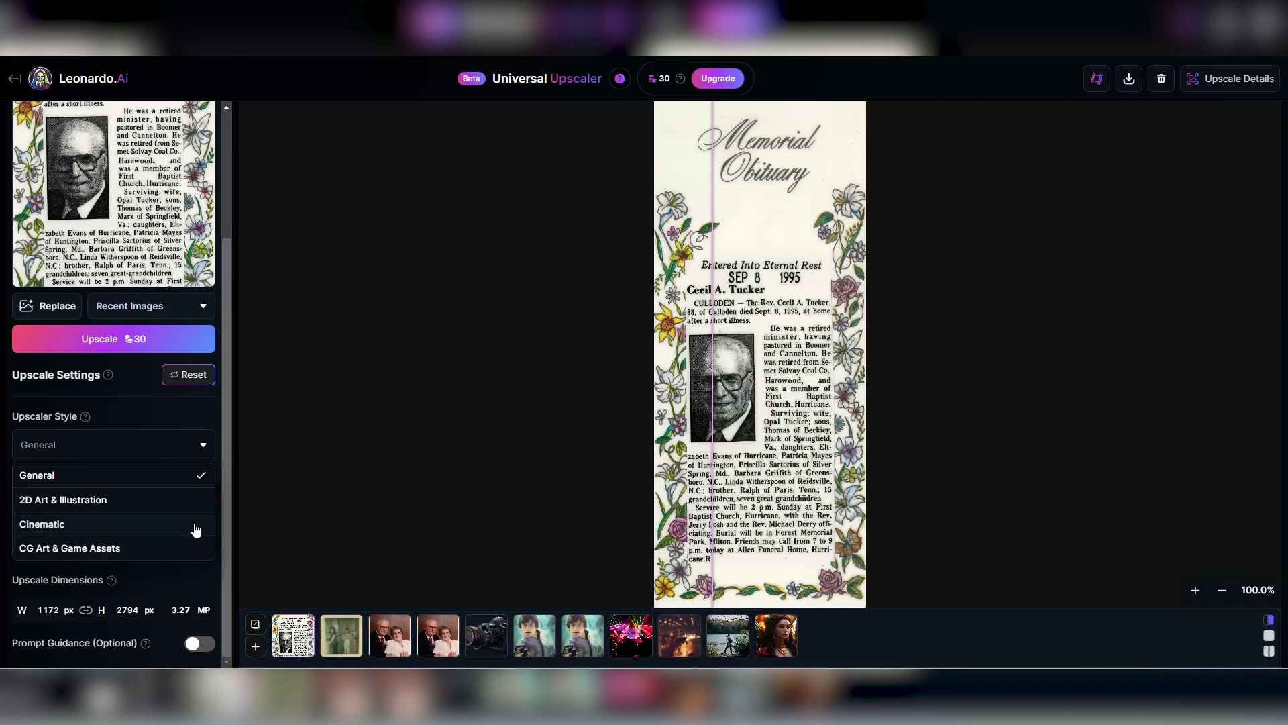
click(181, 500)
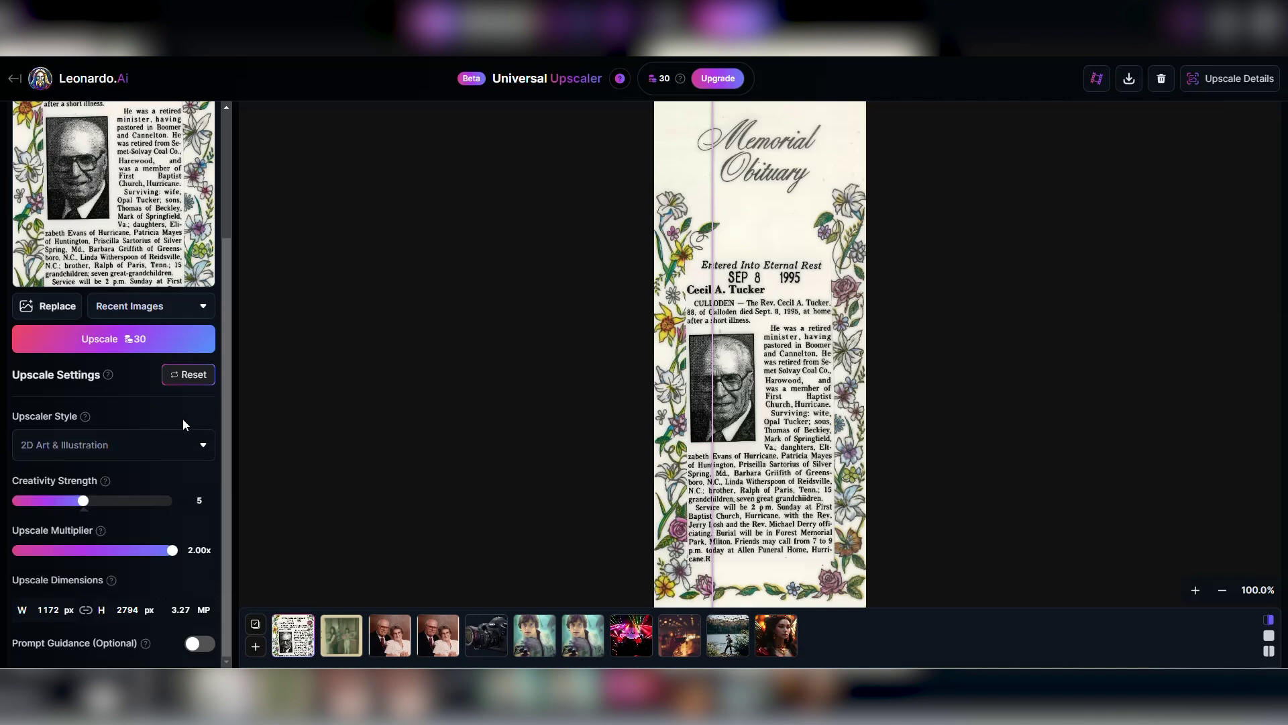
click(135, 344)
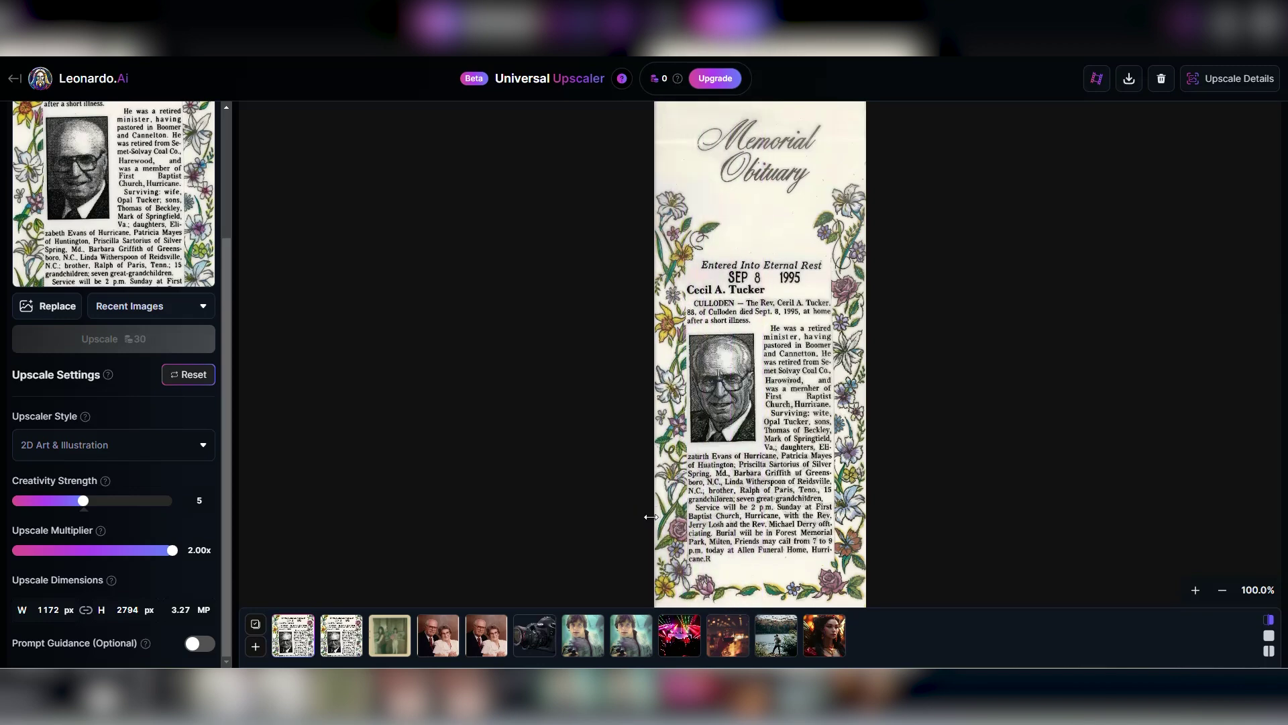
Step: Compare the 2D Art & Illustration upscale of the obituary card with the original side by side and revisit the General-style upscale
click(1267, 651)
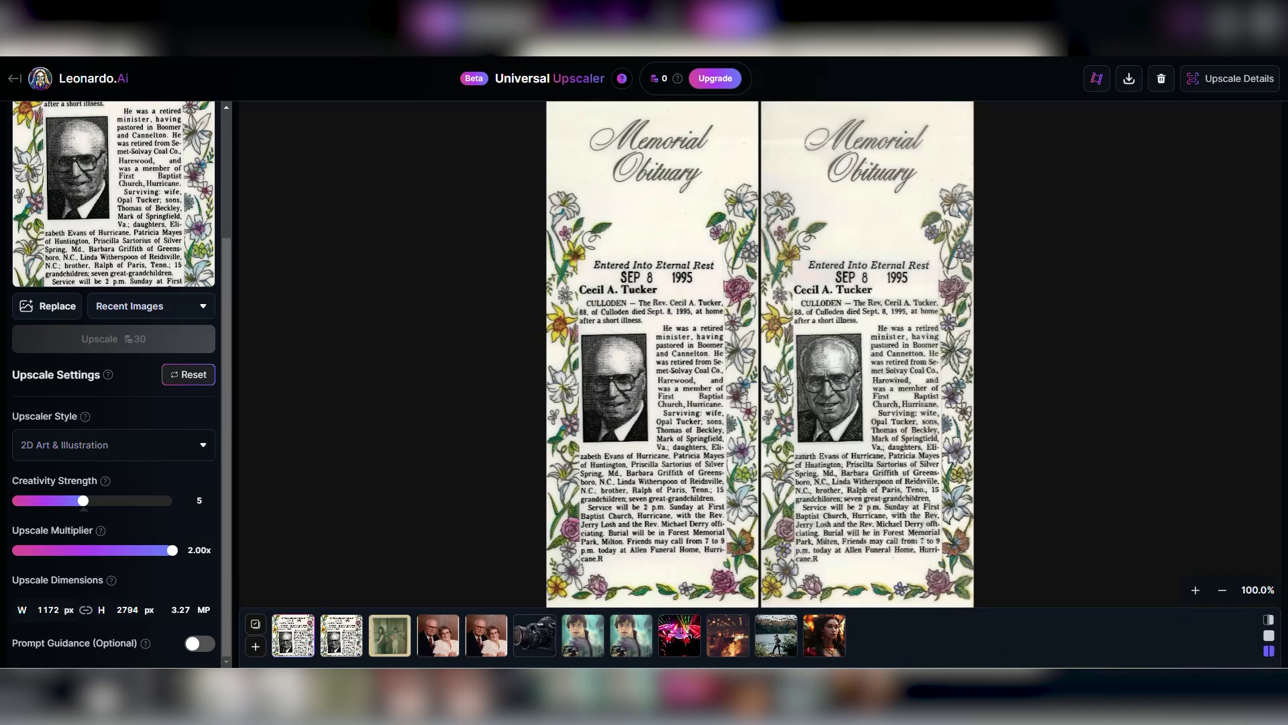
click(342, 646)
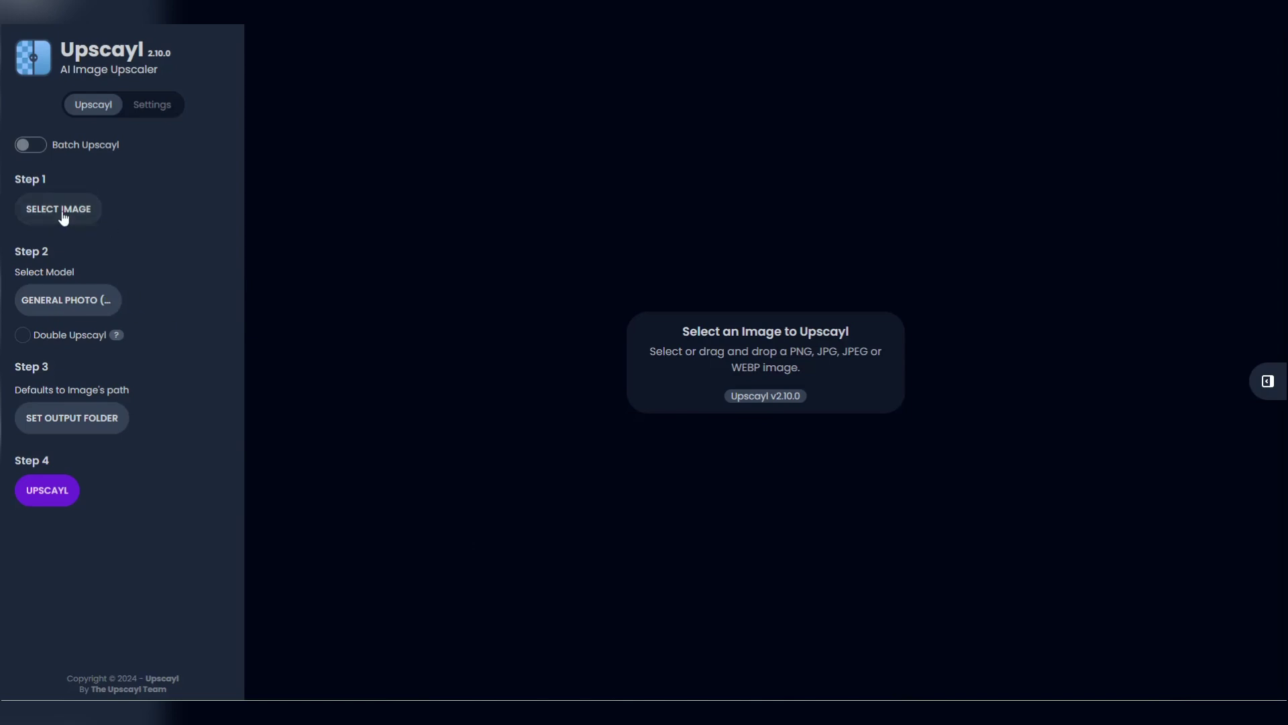
Step: Switch to Upscayl, upscale the photo of the photographer by the lake to 2560x1708, and compare it with the original
click(59, 214)
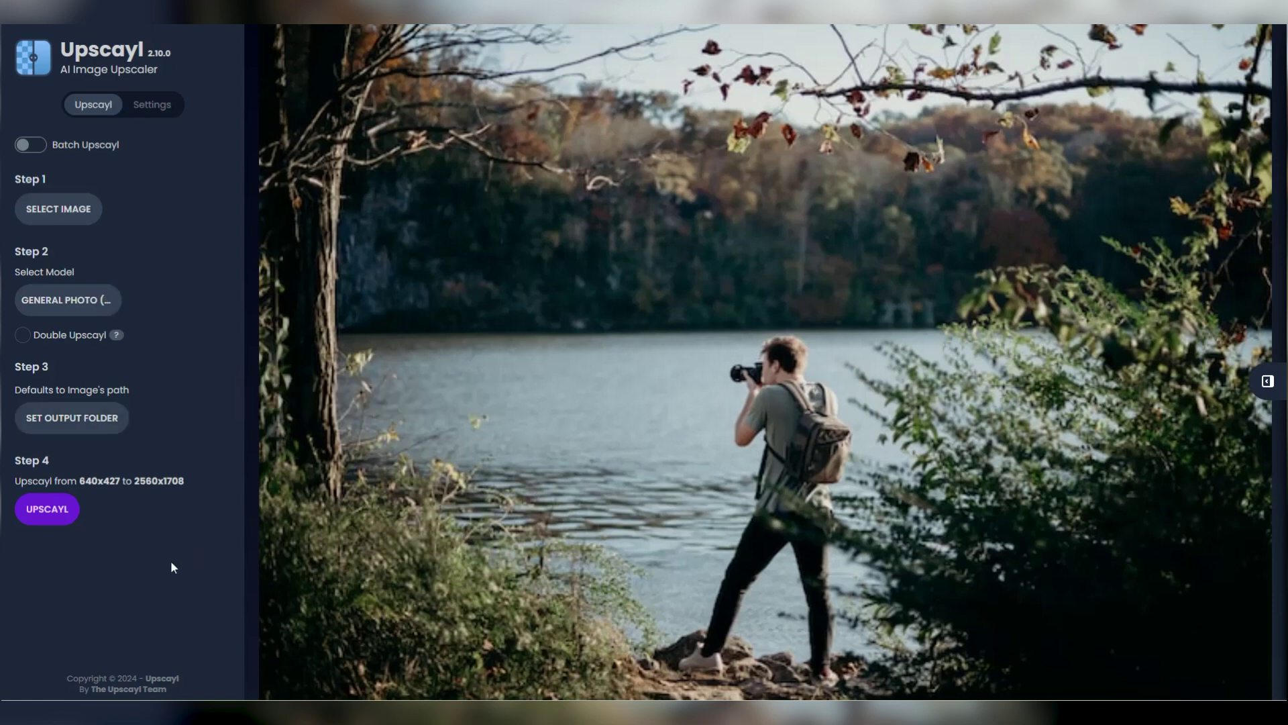
click(49, 516)
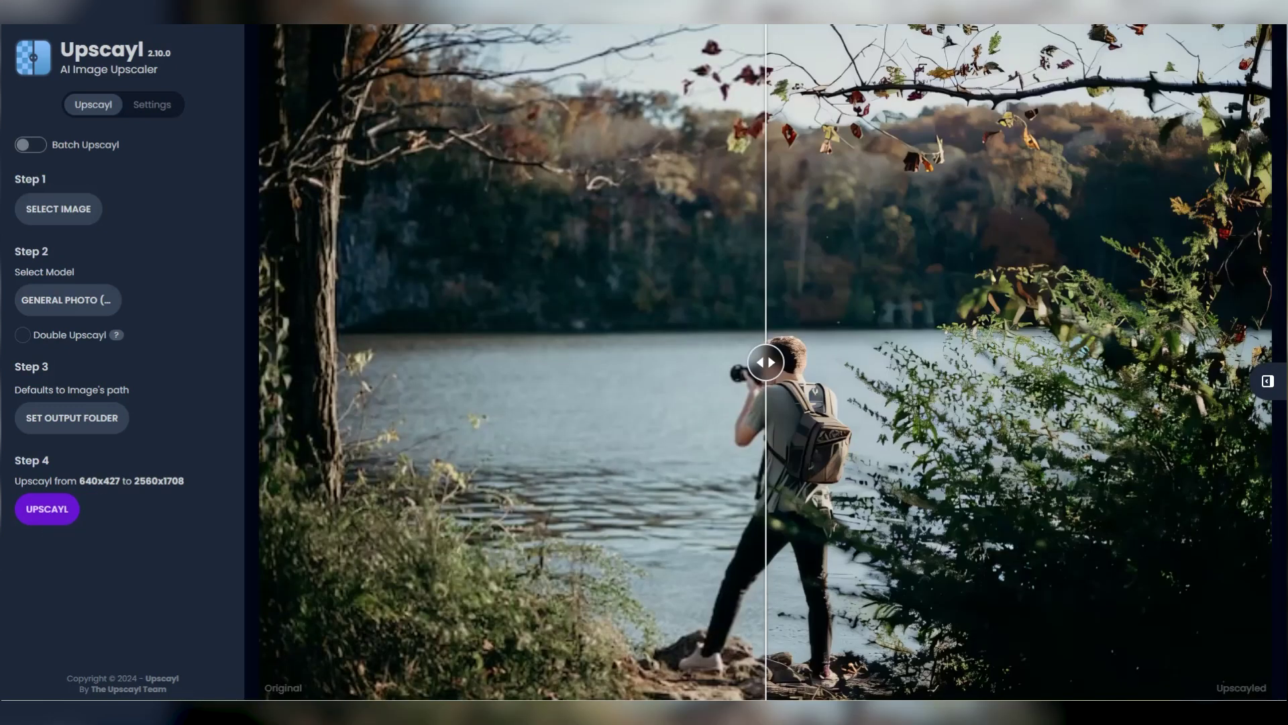
drag(761, 366, 259, 322)
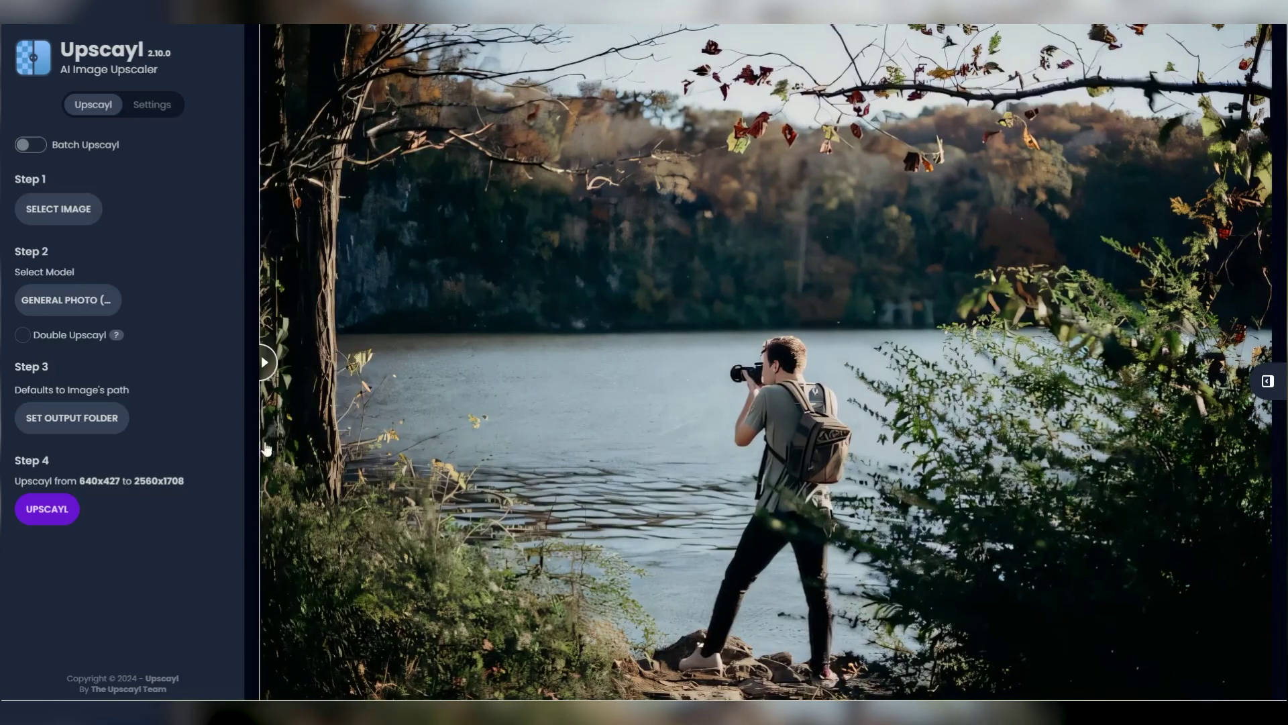
Step: Upscale the wine glass photo and the concert photo to 2560x1708 and compare each result with its original
click(58, 209)
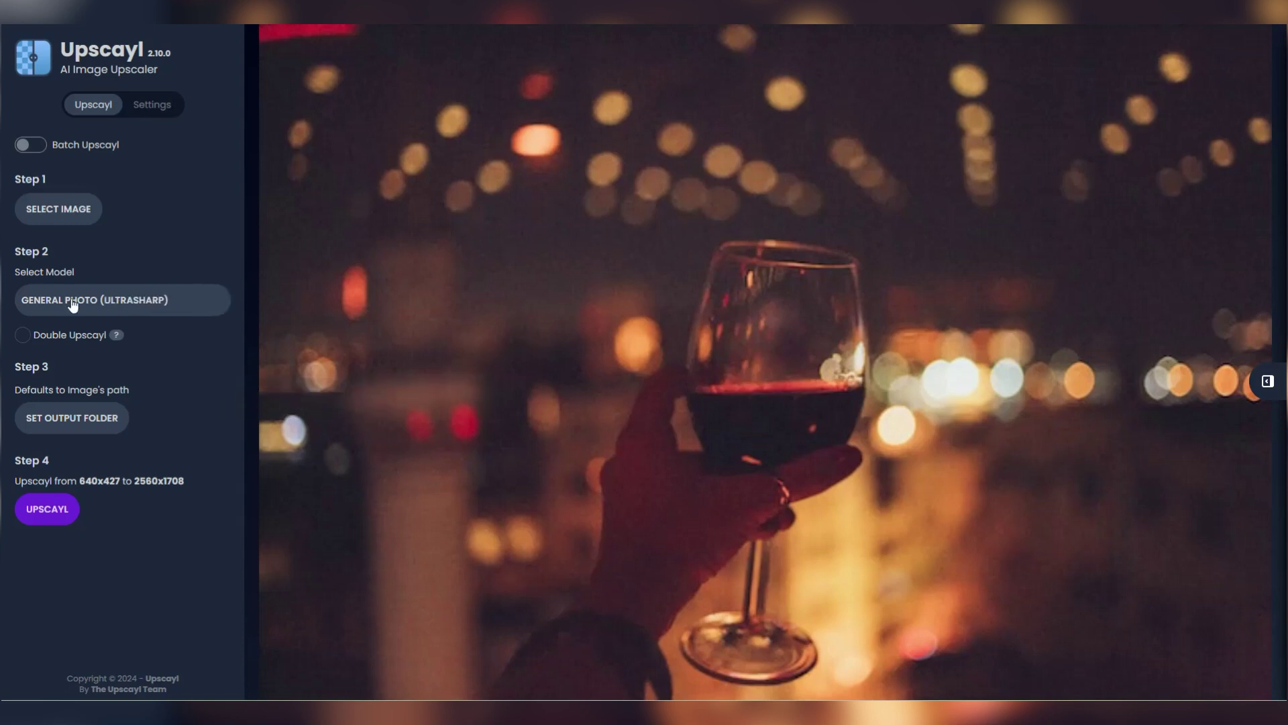
click(44, 517)
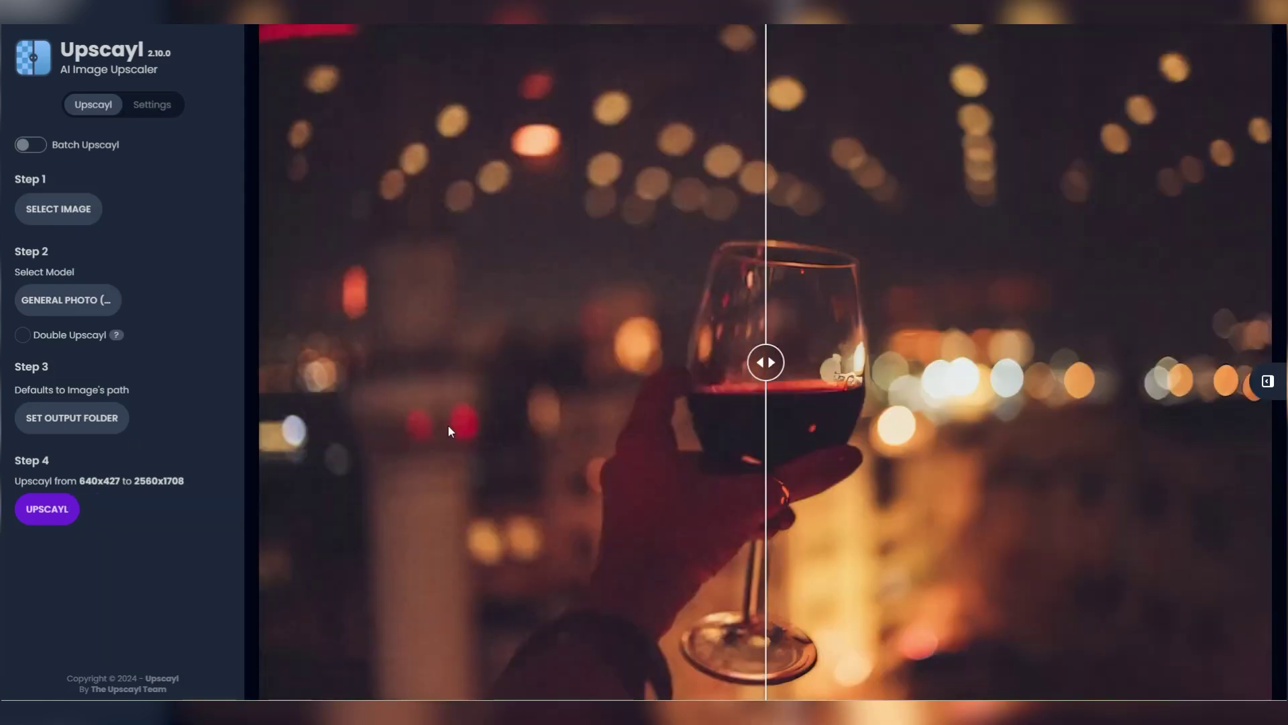
drag(763, 366, 248, 328)
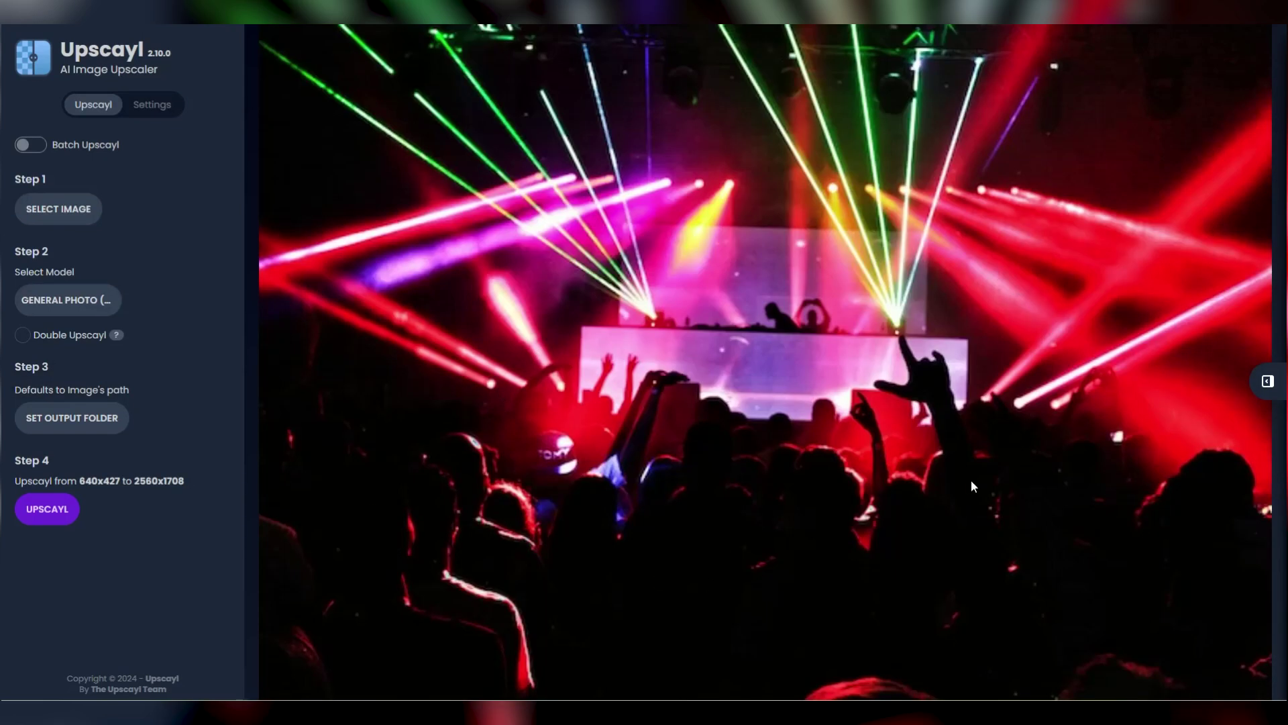
click(67, 520)
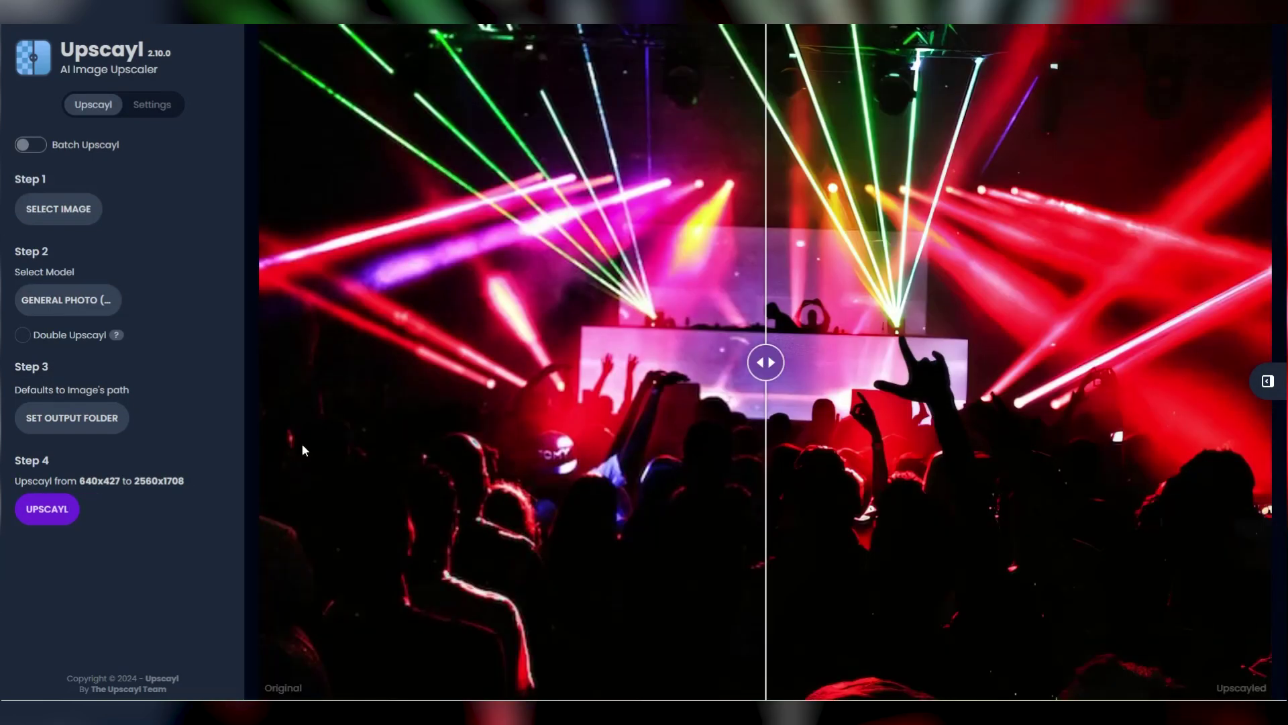
drag(766, 362, 109, 481)
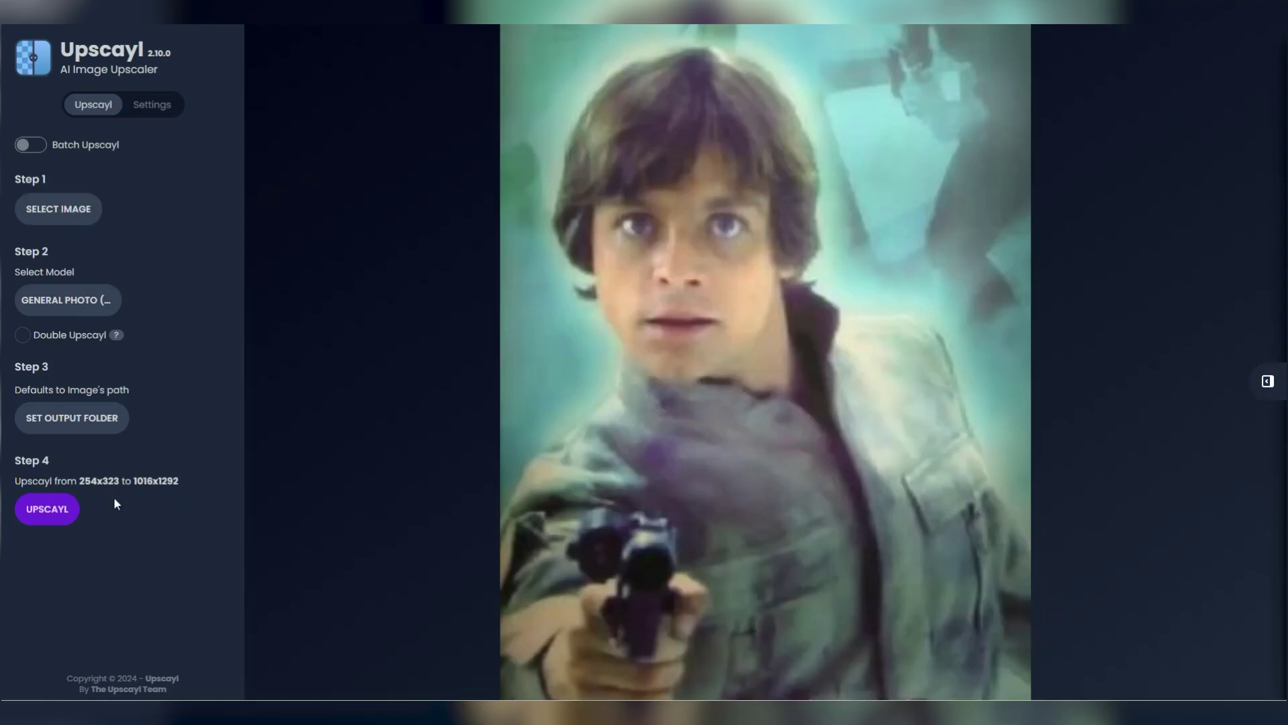
Step: Upscale the portrait of the man with the gun to 1016x1292 using General Photo (Ultrasharp) and compare it with the original
click(111, 302)
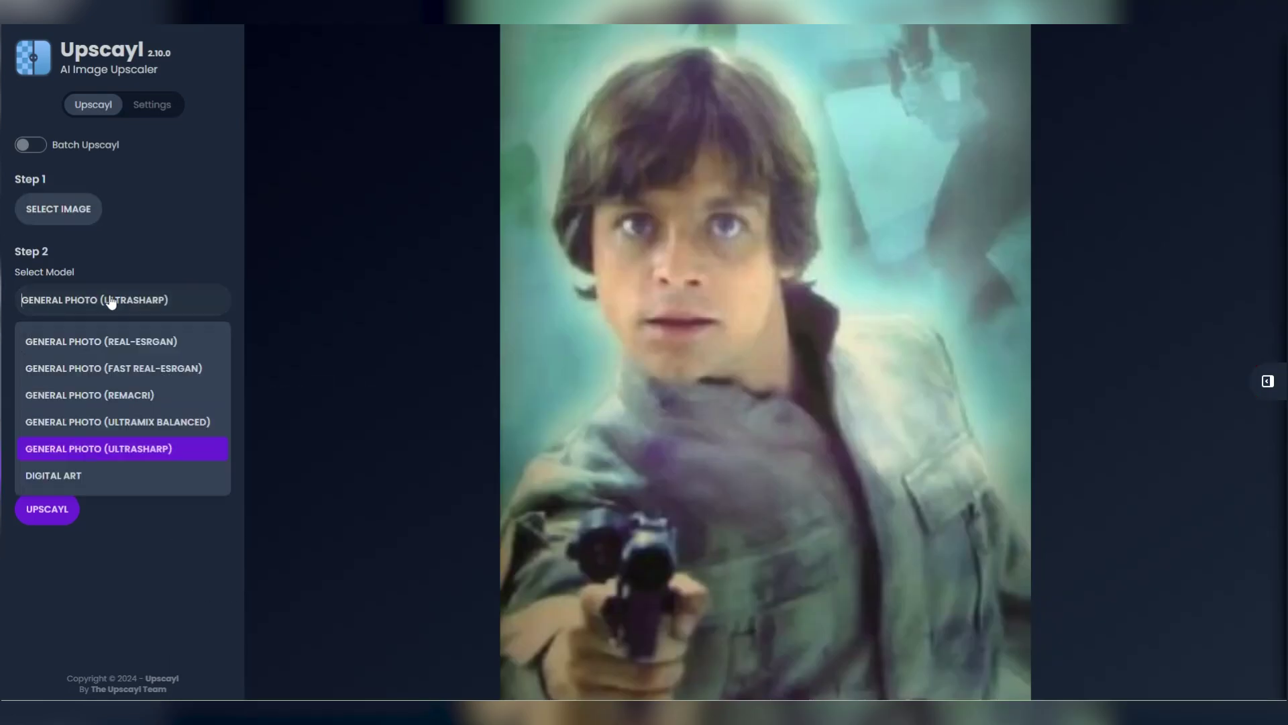
click(123, 448)
click(67, 510)
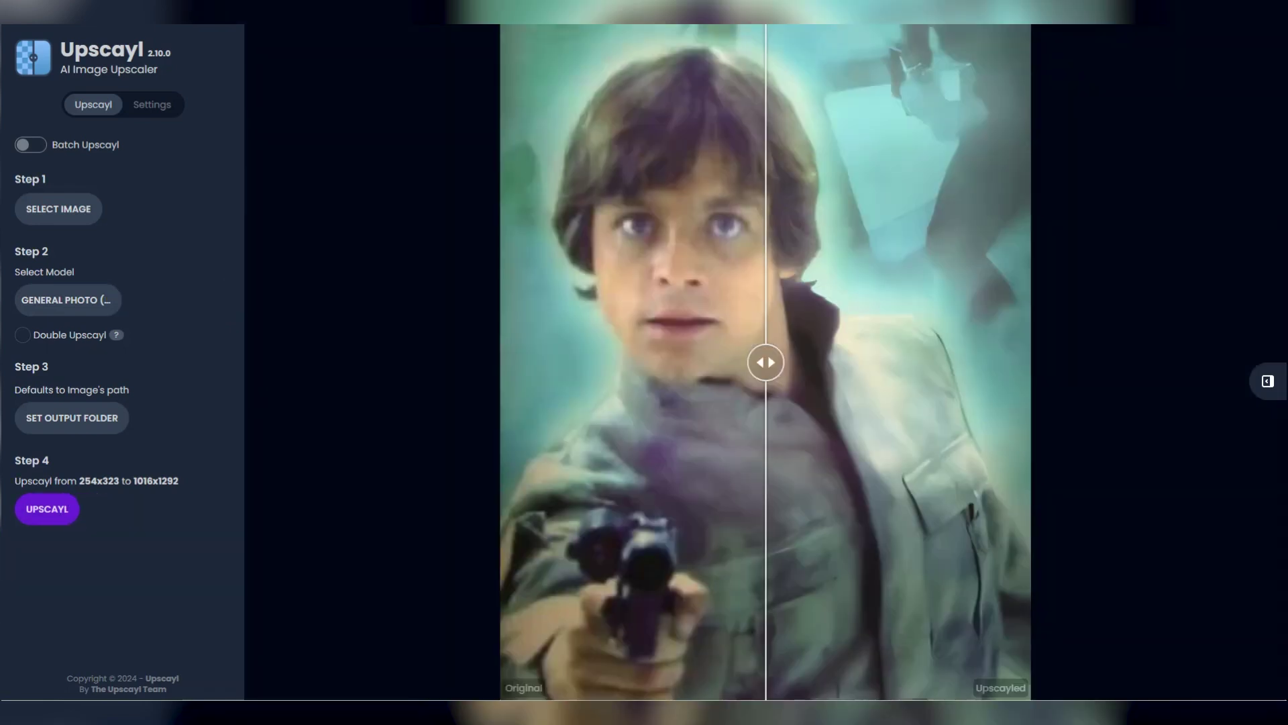
drag(765, 363, 477, 284)
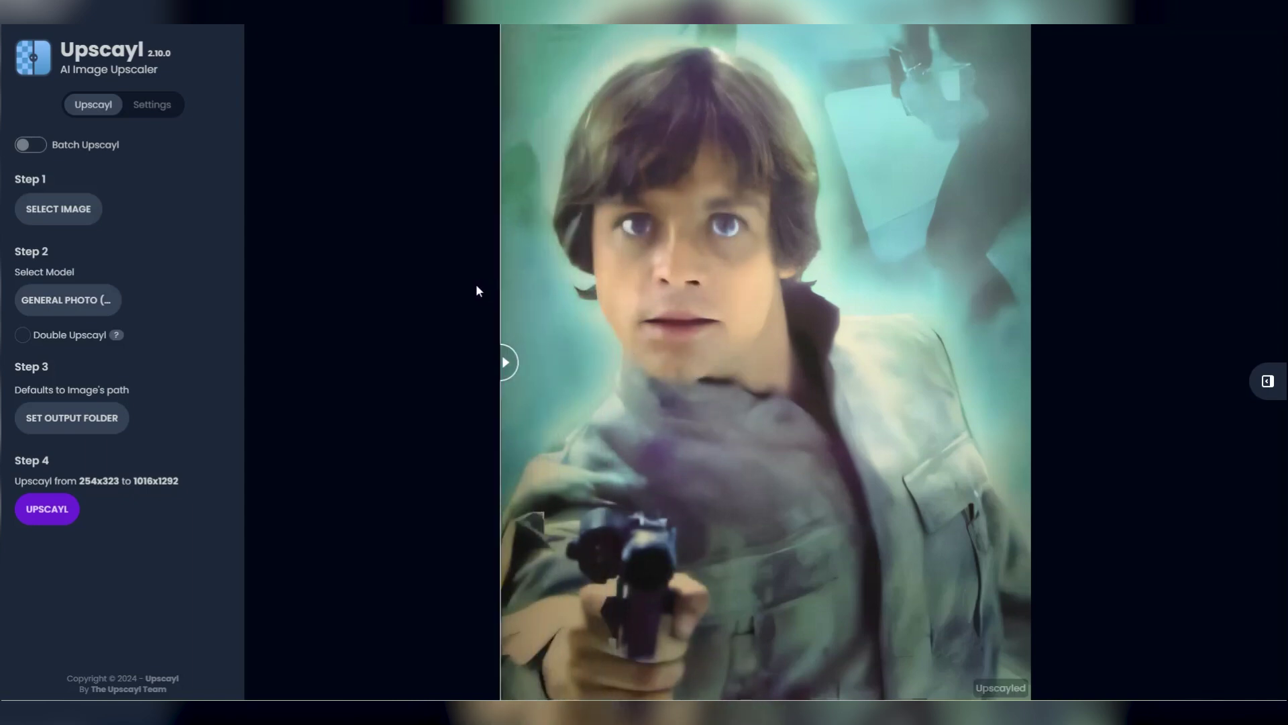
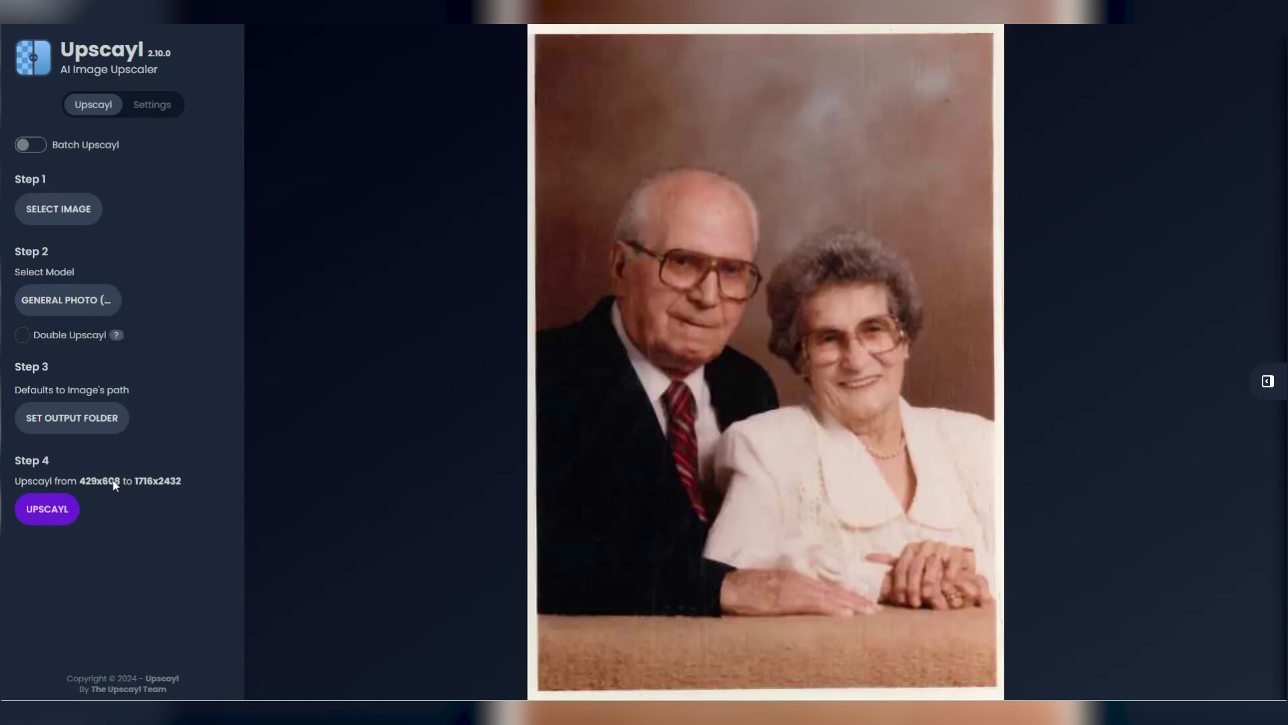
Step: Upscale the elderly couple's photo to 1716x2432 with the Ultrasharp model and again with Ultramix Balanced, comparing each result with the original
click(47, 508)
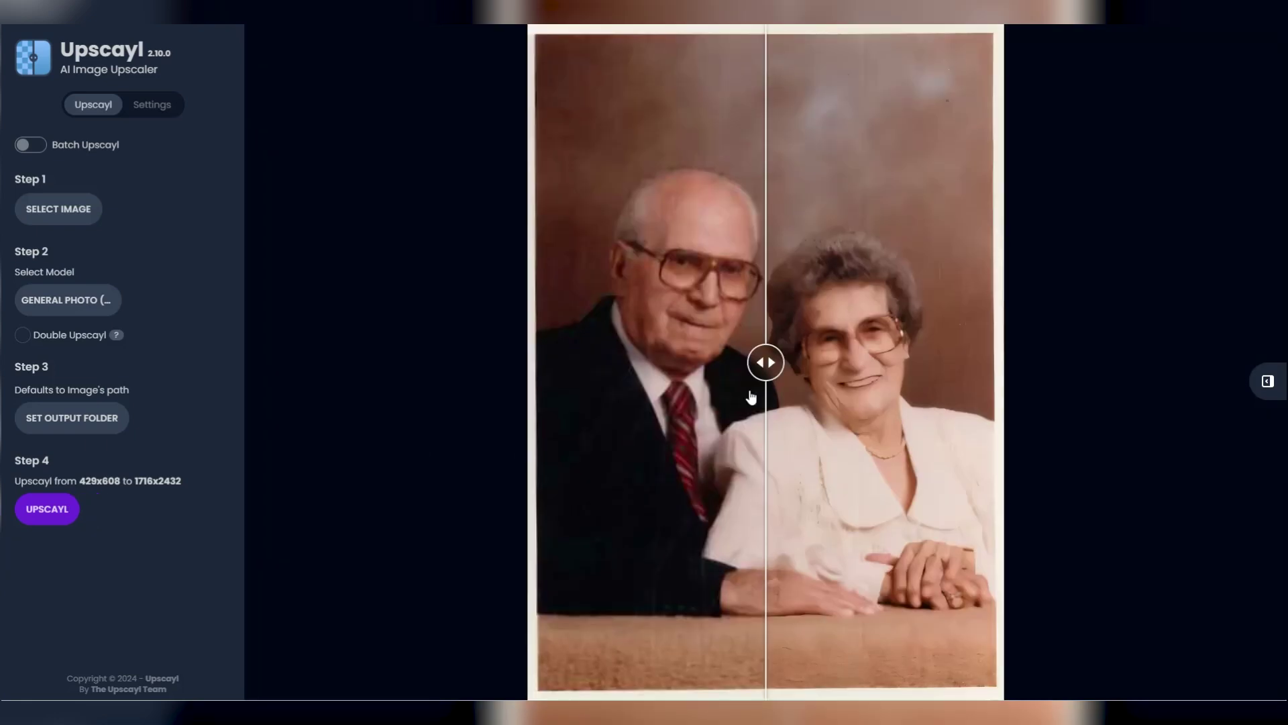
drag(751, 397, 497, 421)
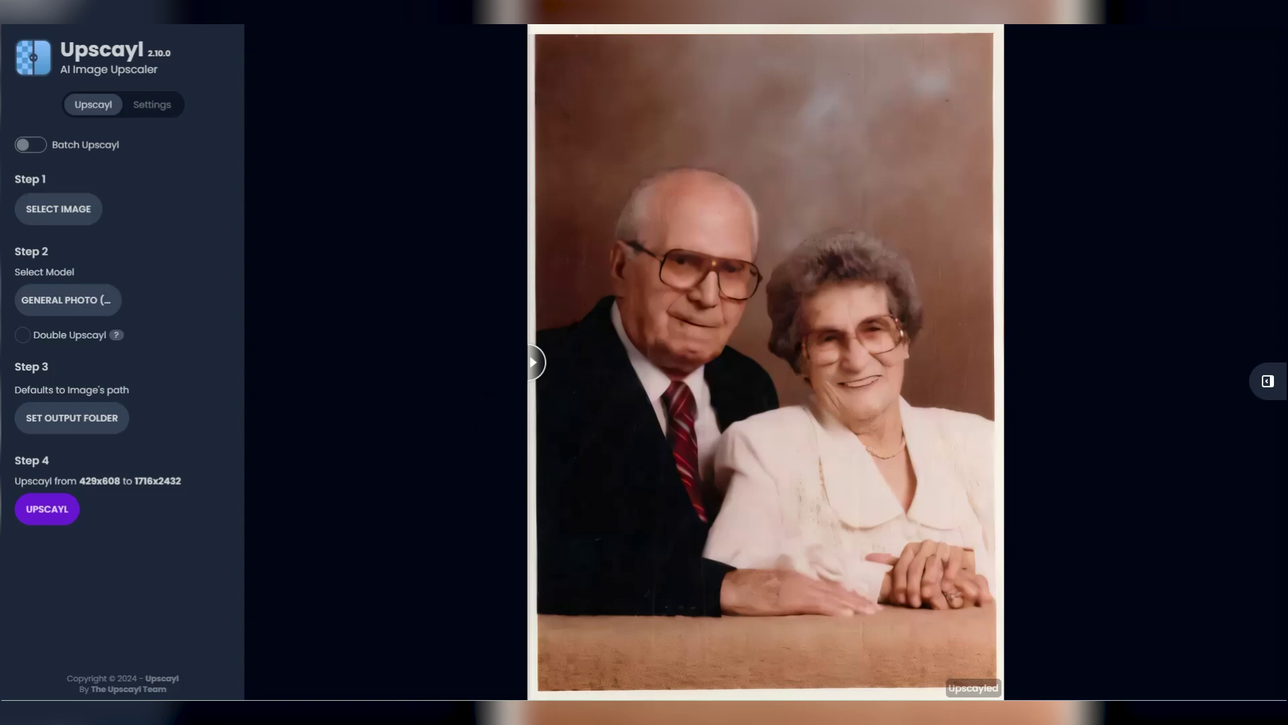
click(127, 307)
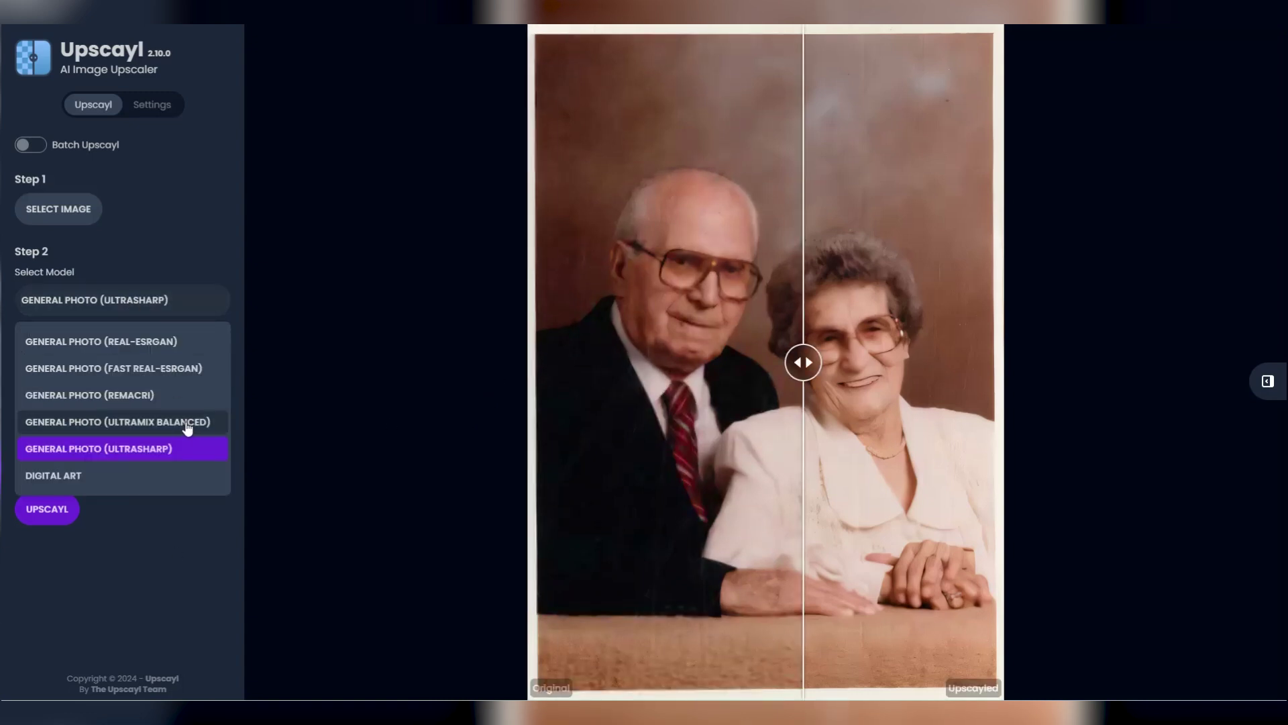
click(194, 422)
click(73, 518)
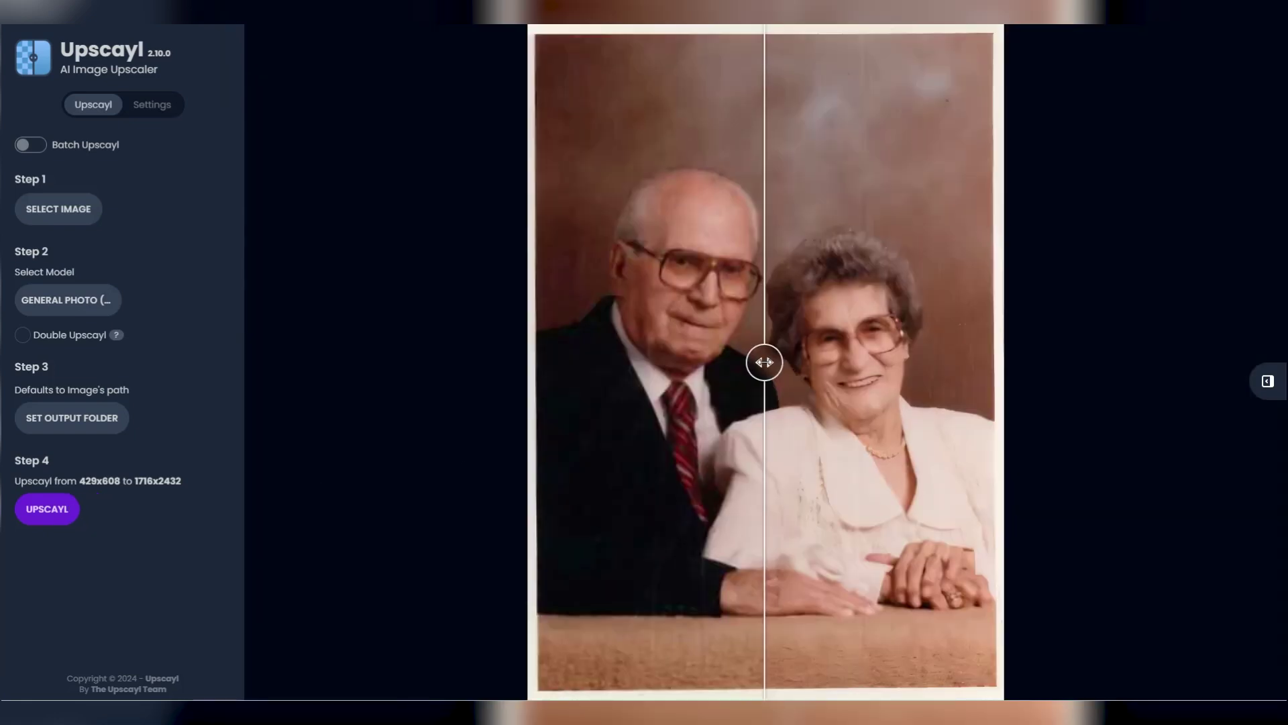
drag(764, 363, 521, 356)
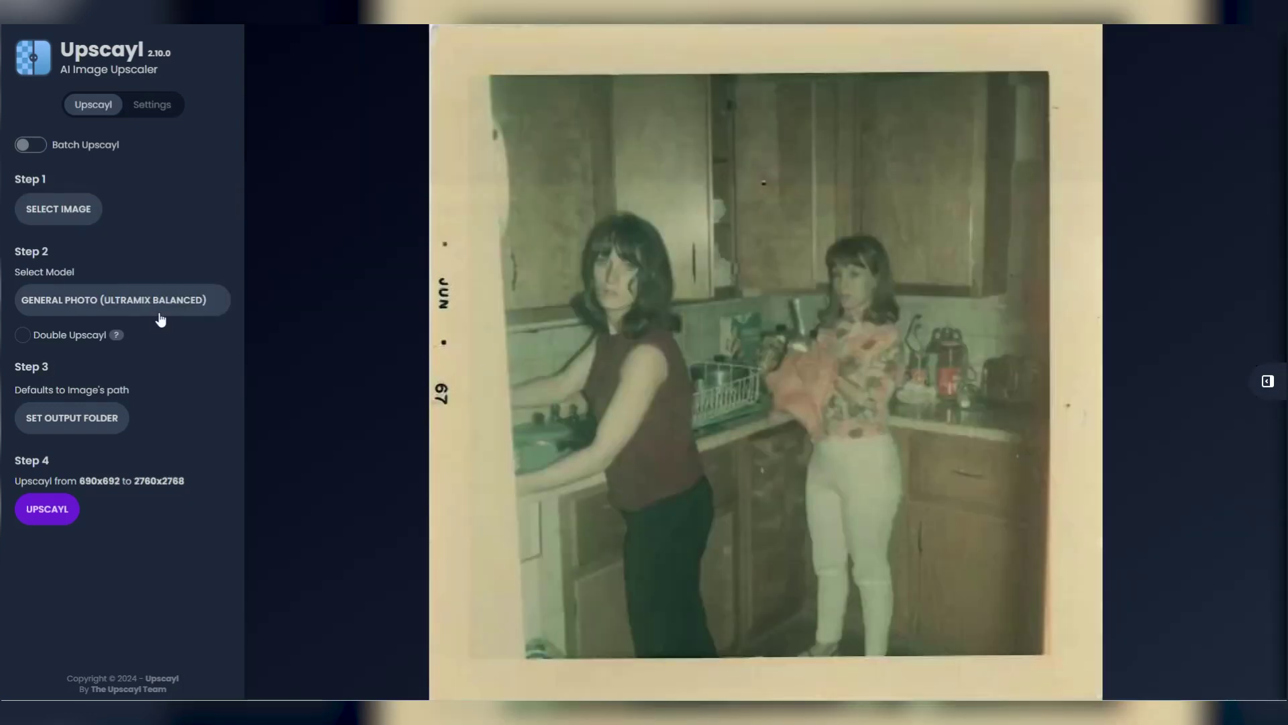
Step: With General Photo (Ultrasharp), upscale the kitchen photo to 2760x2768 and the obituary card to 2344x5588, comparing each with its original
click(156, 300)
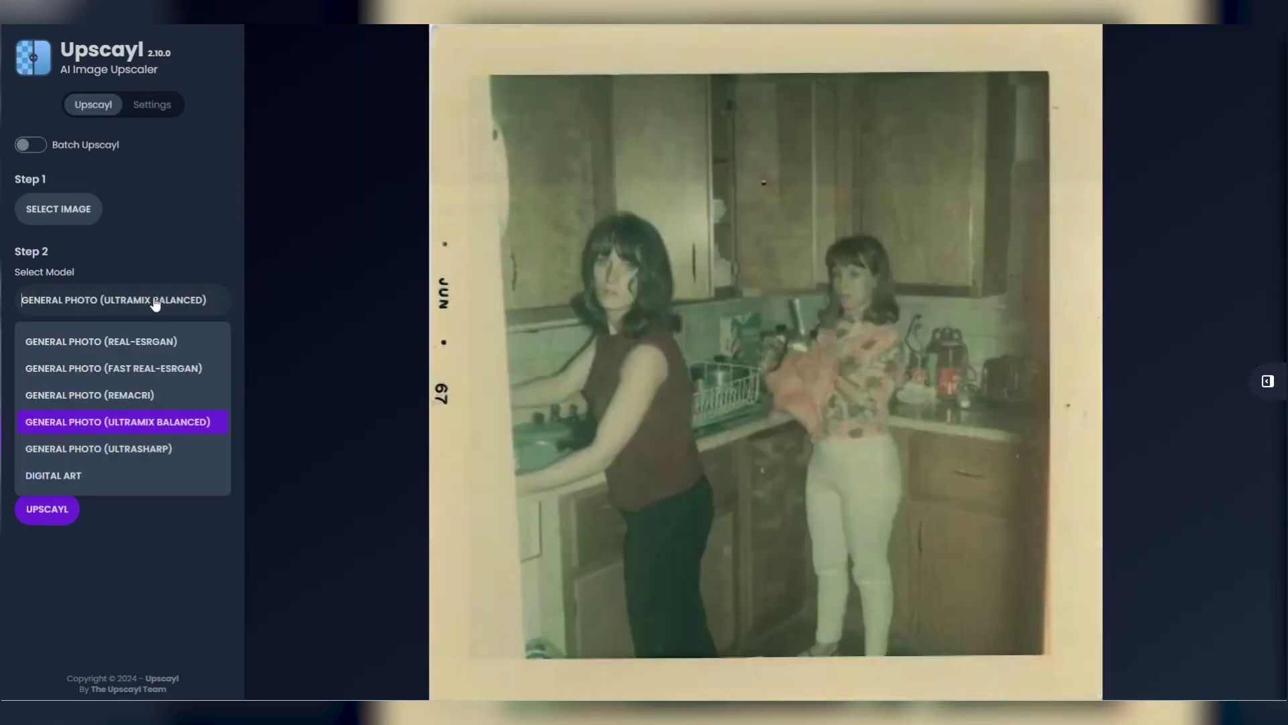
click(143, 449)
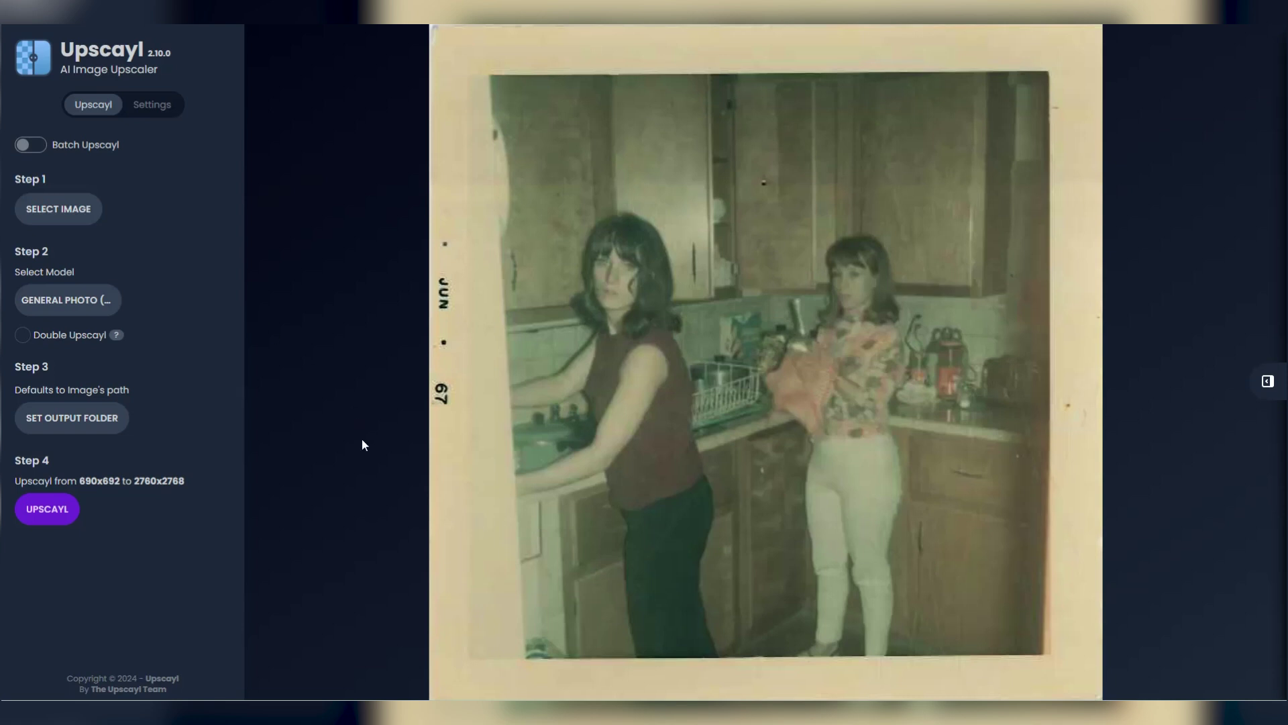
click(47, 509)
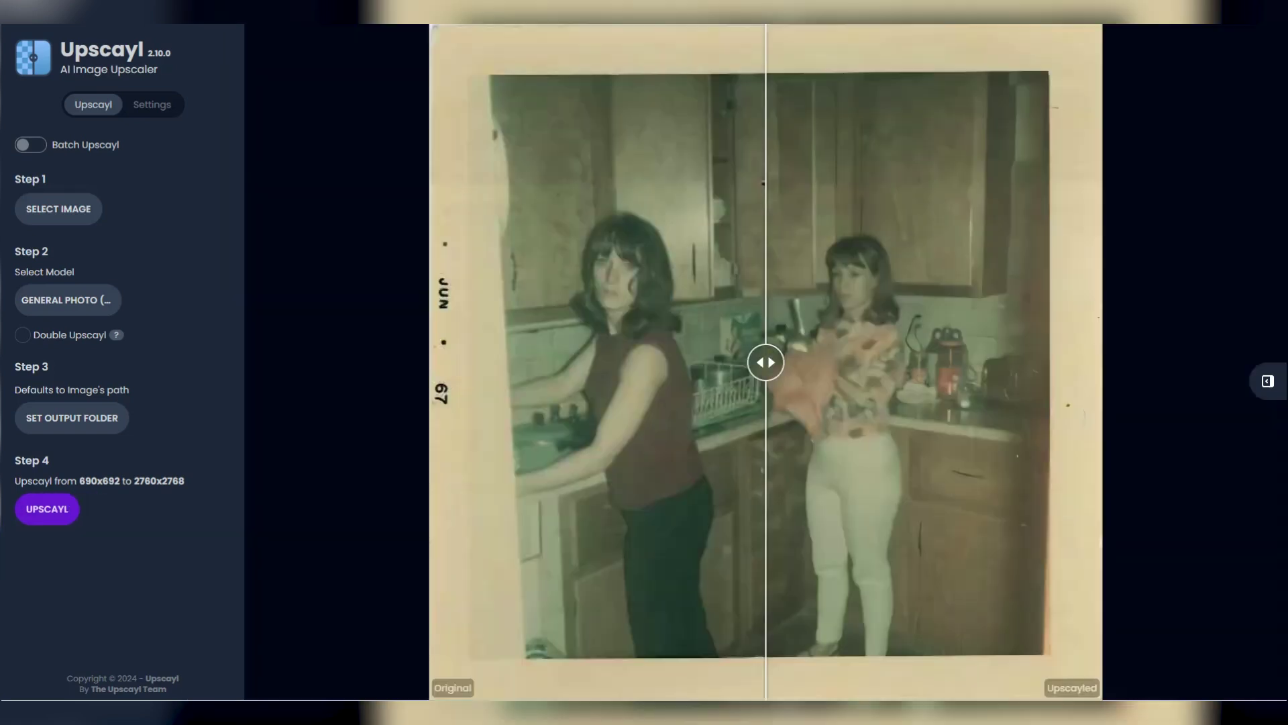
drag(772, 363, 416, 350)
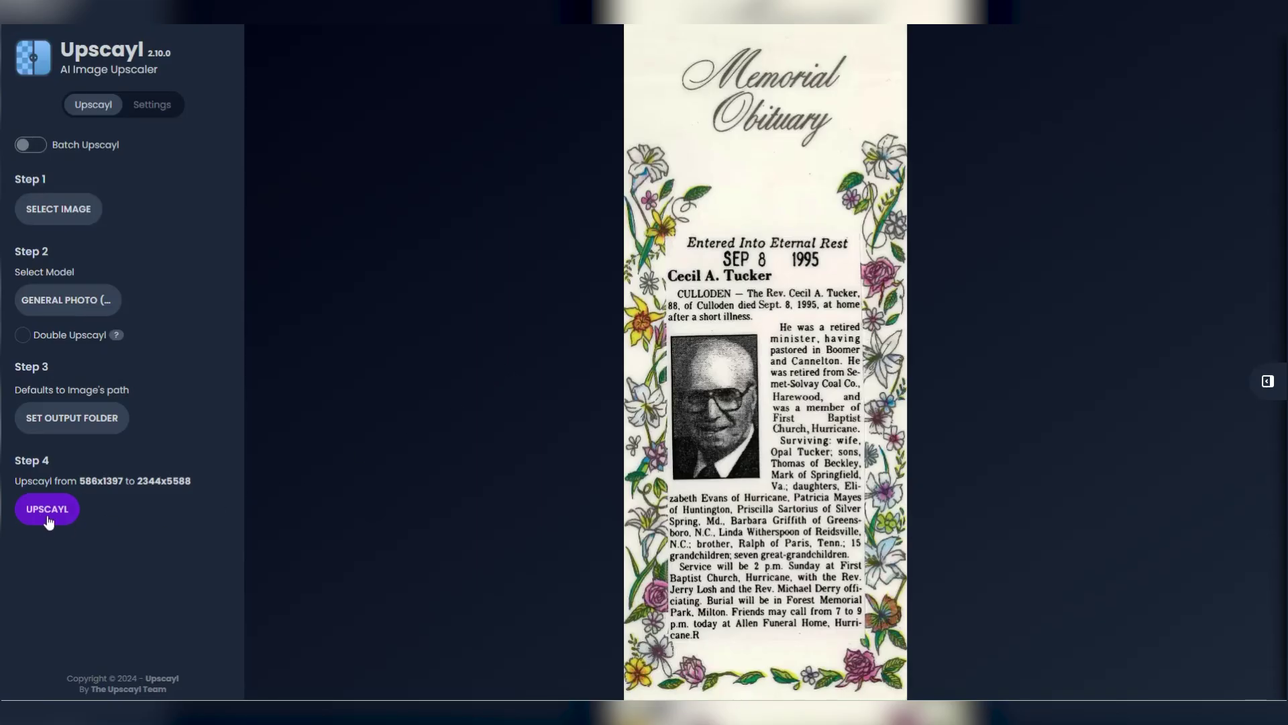
click(47, 513)
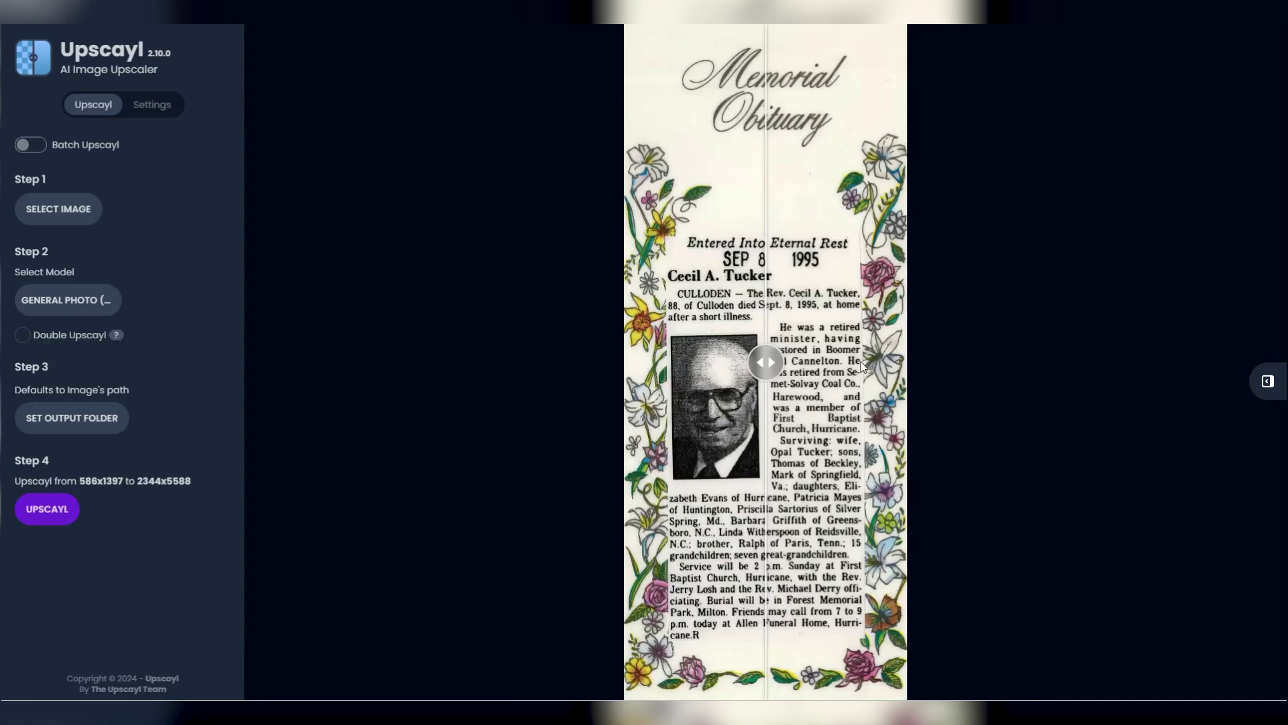
drag(766, 363, 624, 341)
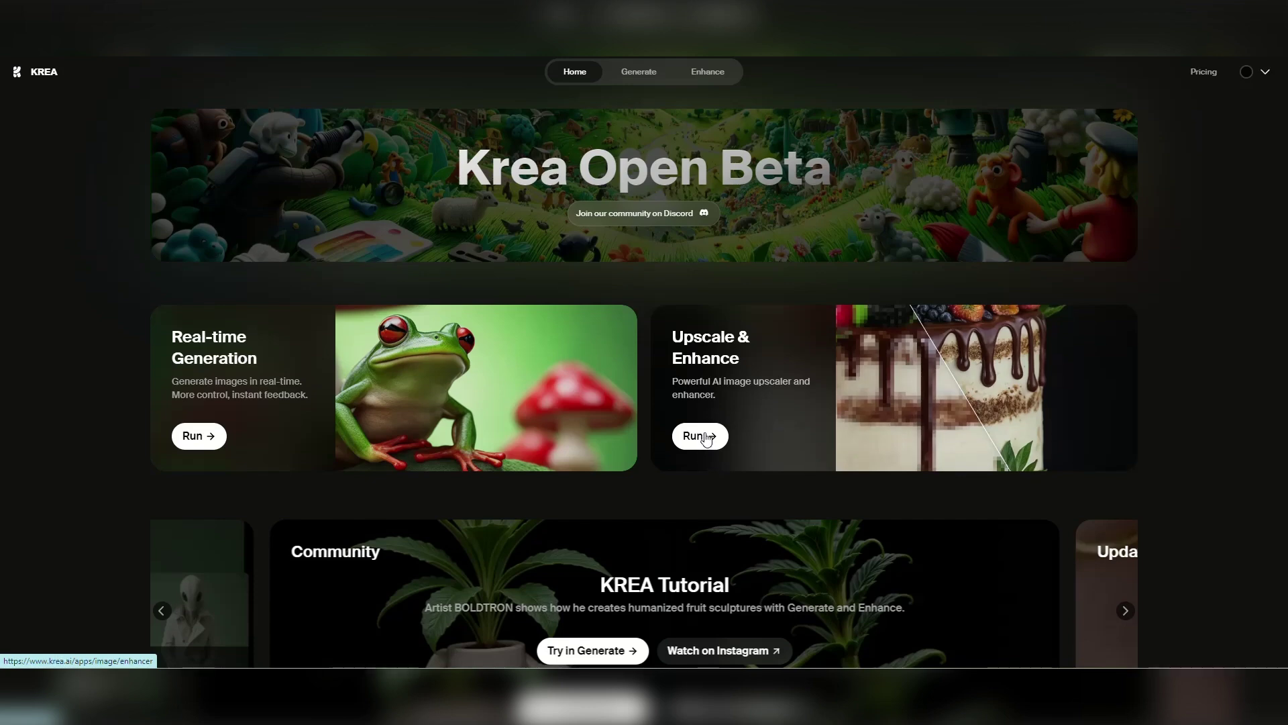
Step: Switch to Krea's Upscale & Enhance tool and enhance the lake photographer photo at 2x with the default settings
click(700, 436)
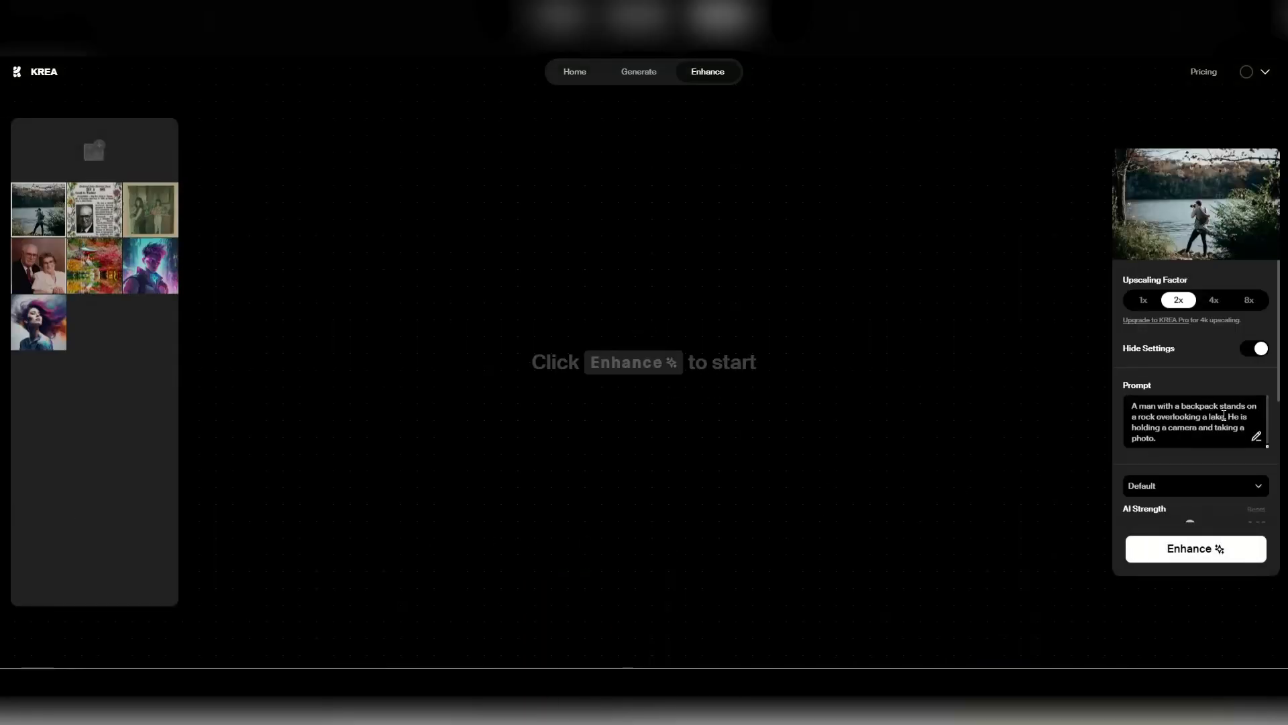
scroll(1198, 469, down, 2)
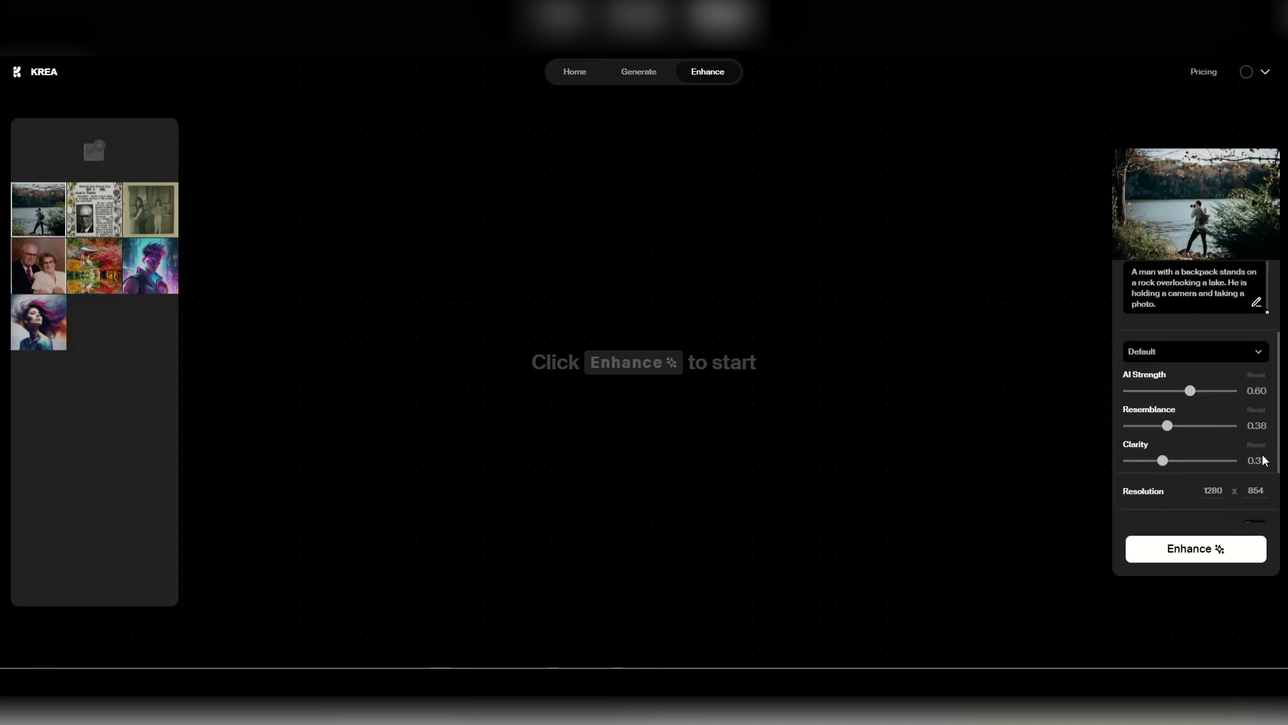
scroll(1264, 461, down, 2)
click(1198, 556)
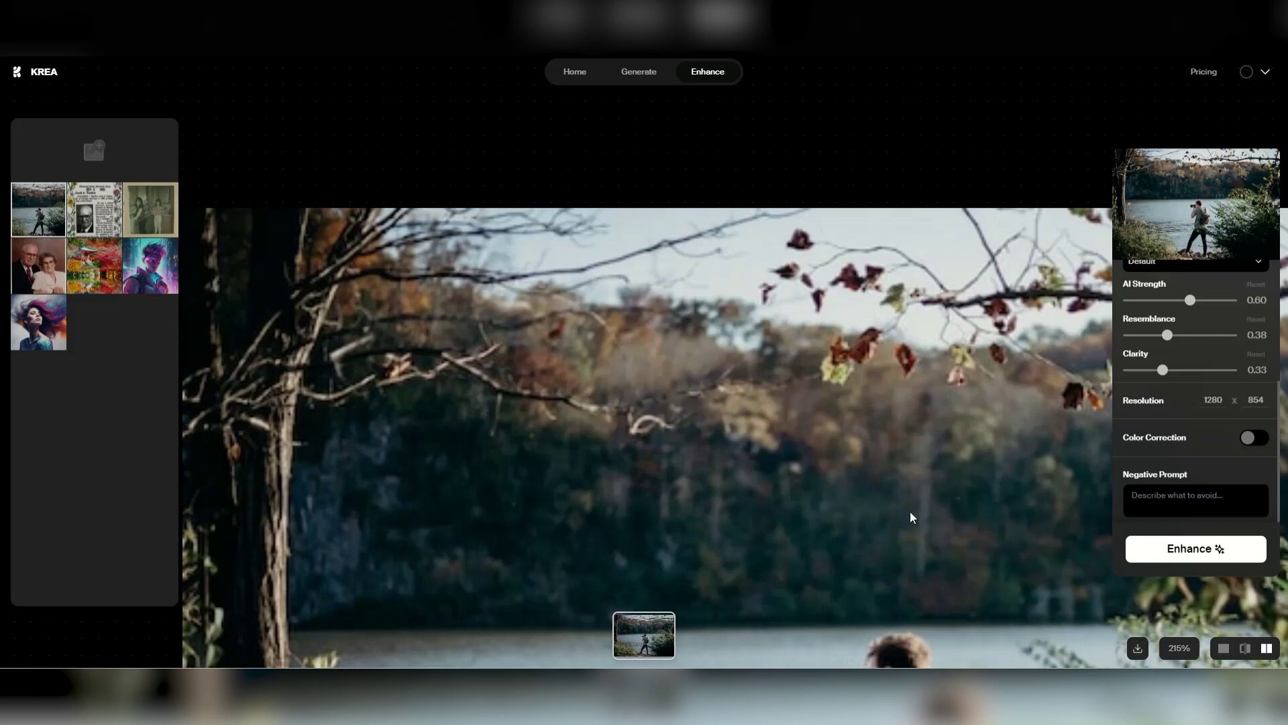
Step: Compare the enhanced lake photo with the original in full side-by-side and slider views
click(1181, 646)
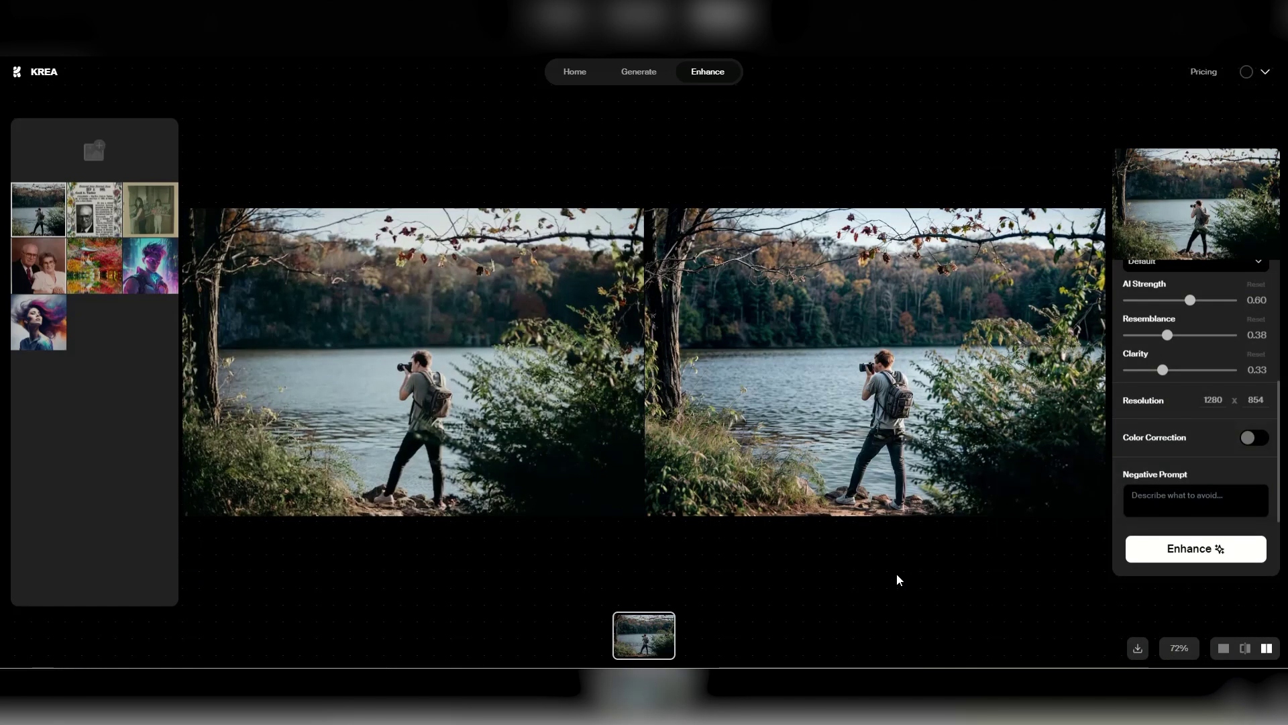
click(1245, 649)
drag(636, 449, 181, 366)
click(1268, 648)
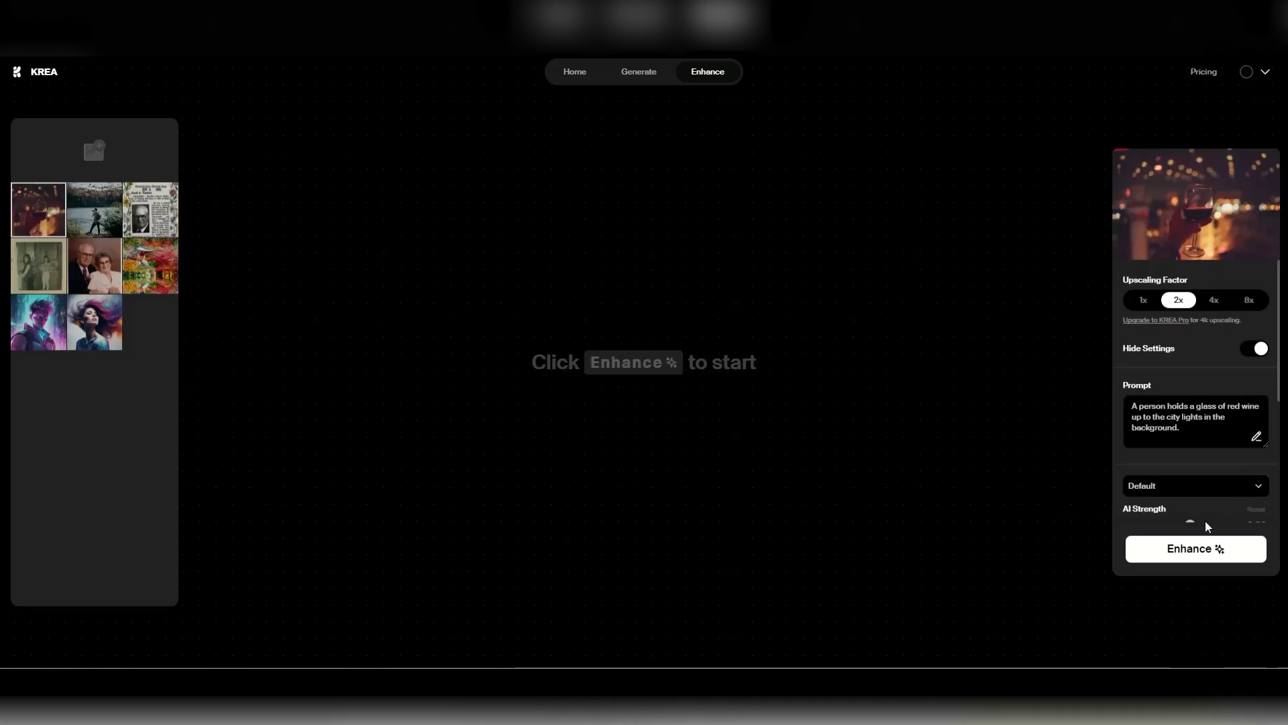
Step: Enhance the wine glass photo at 2x with the default settings and compare it with the original in side-by-side and slider views
scroll(1191, 522, down, 3)
click(1267, 649)
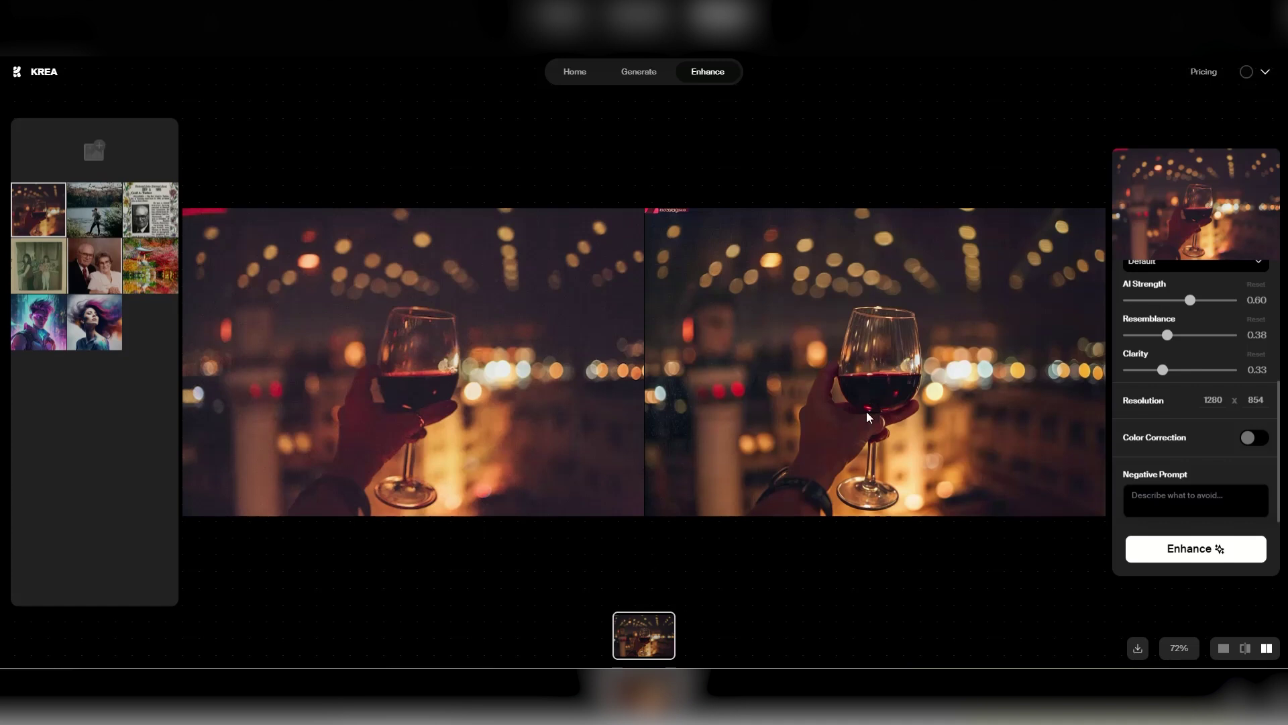
click(1245, 648)
drag(757, 535, 206, 441)
click(1267, 649)
Step: Load the concert photo, enhance it at 2x with the default settings, and compare it with the original using the slider
click(94, 153)
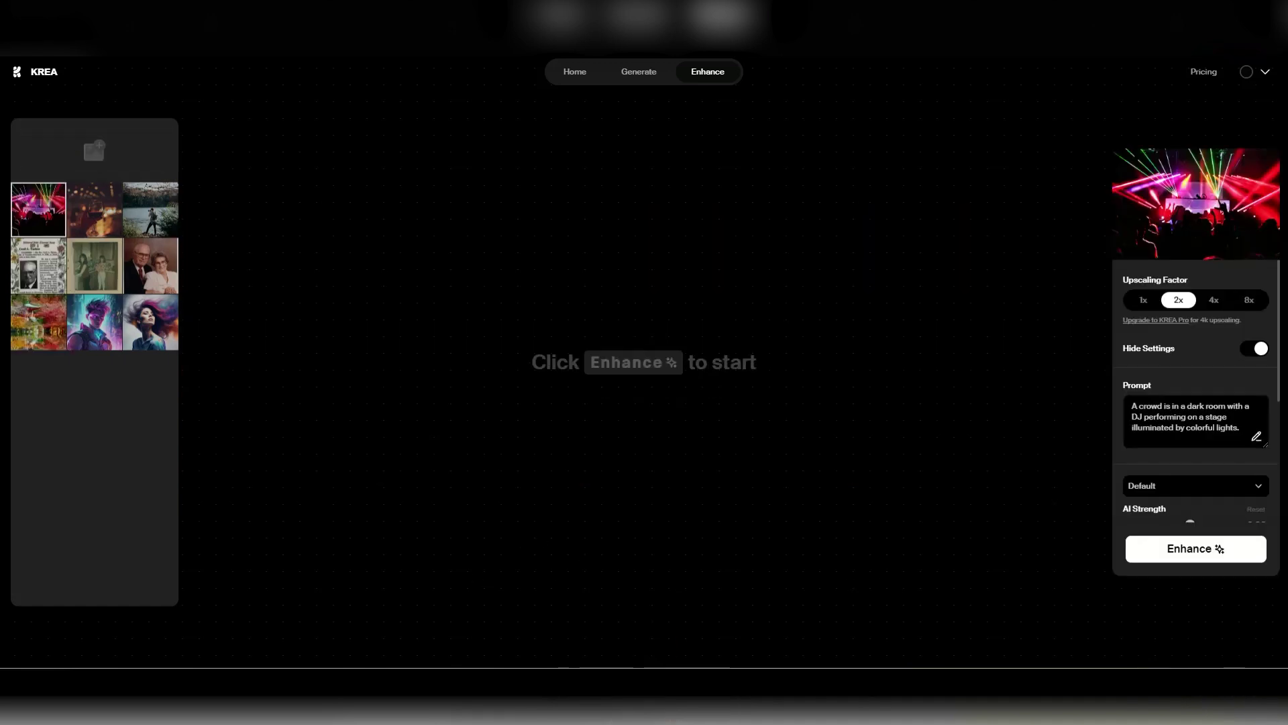
scroll(1202, 470, down, 3)
click(1196, 548)
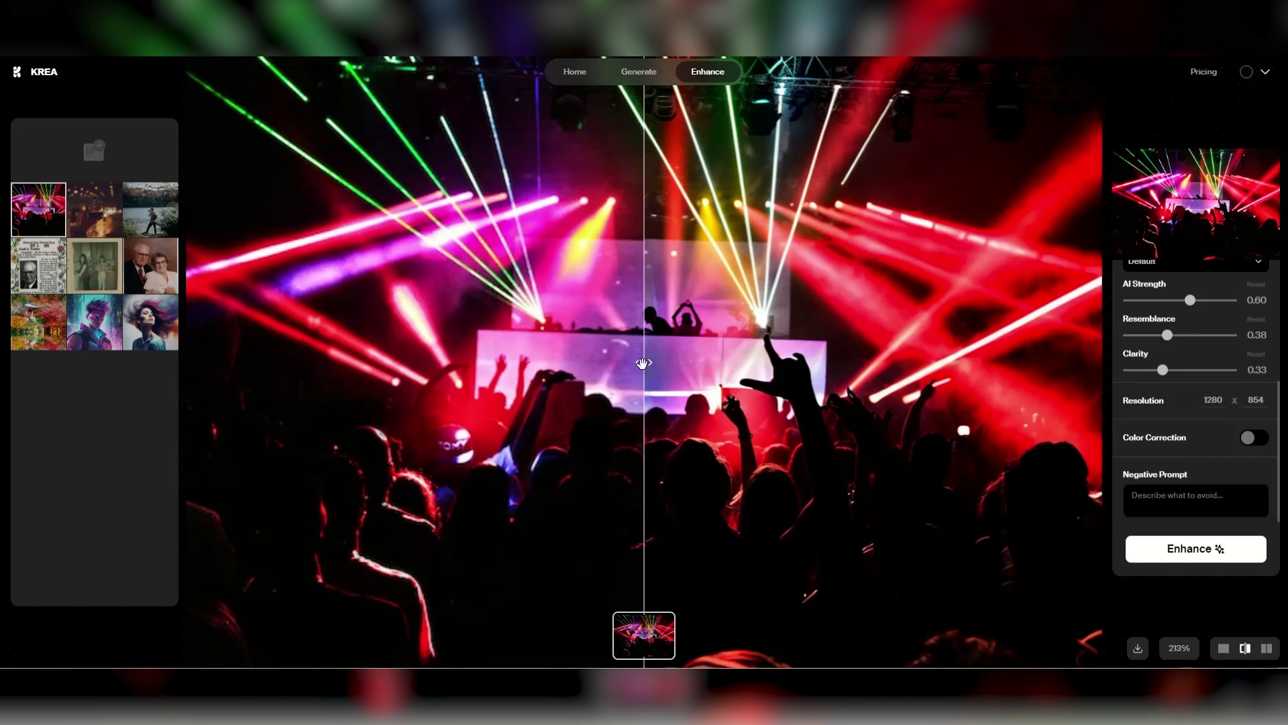
drag(642, 363, 403, 275)
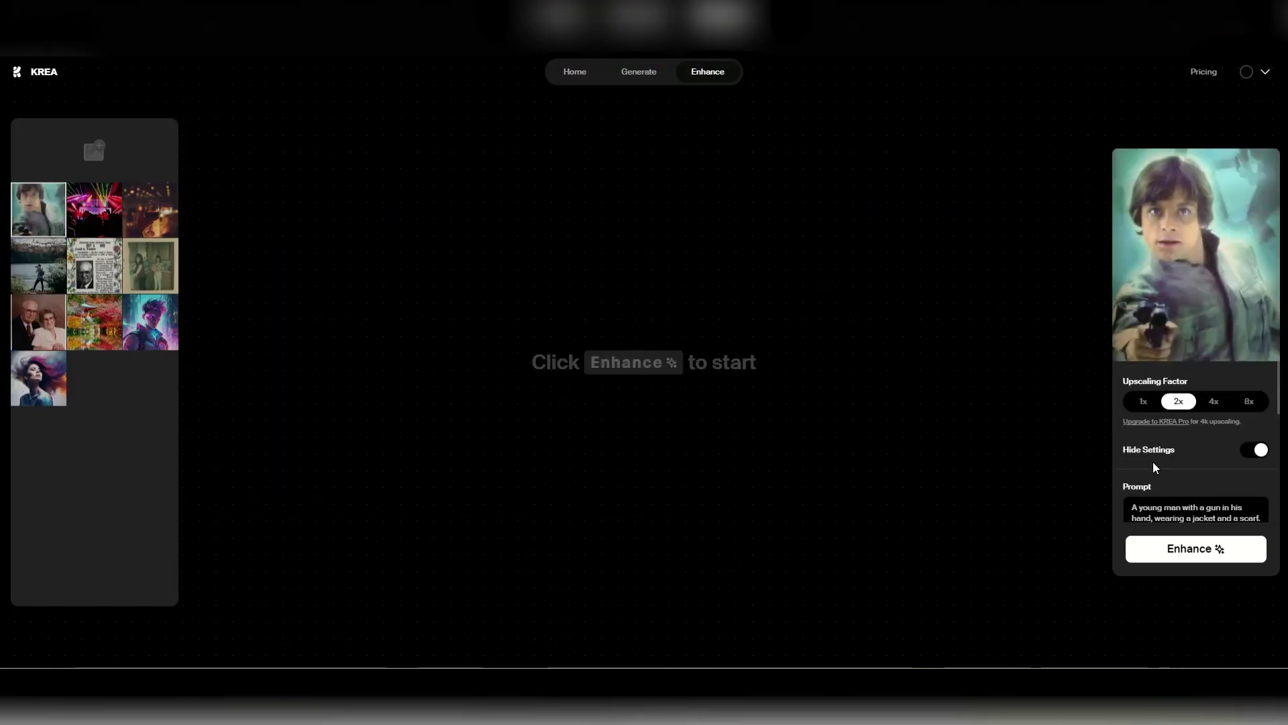
Step: Enhance the portrait at 2x with the prompt "A young Luke Skywalker with a gun in his hand pointing it at the camera, wearing a camouflage jacket."
scroll(1155, 468, down, 1)
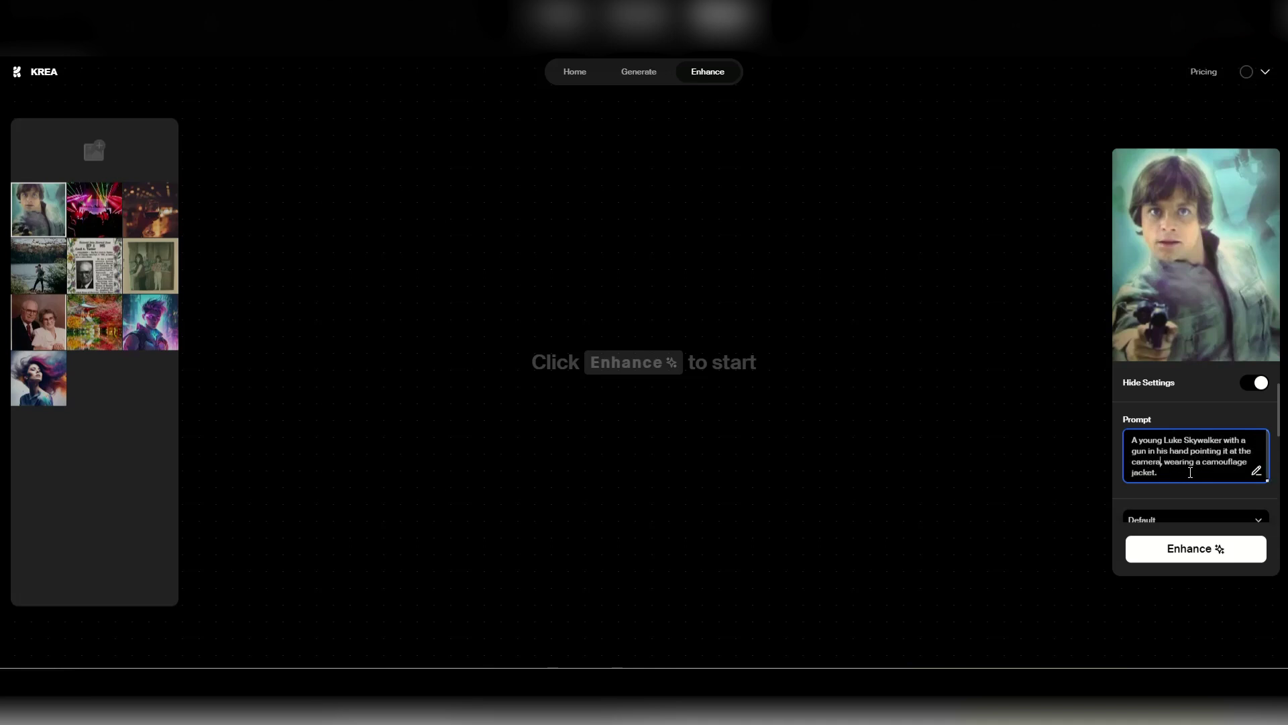
scroll(1270, 420, down, 1)
scroll(1200, 434, down, 5)
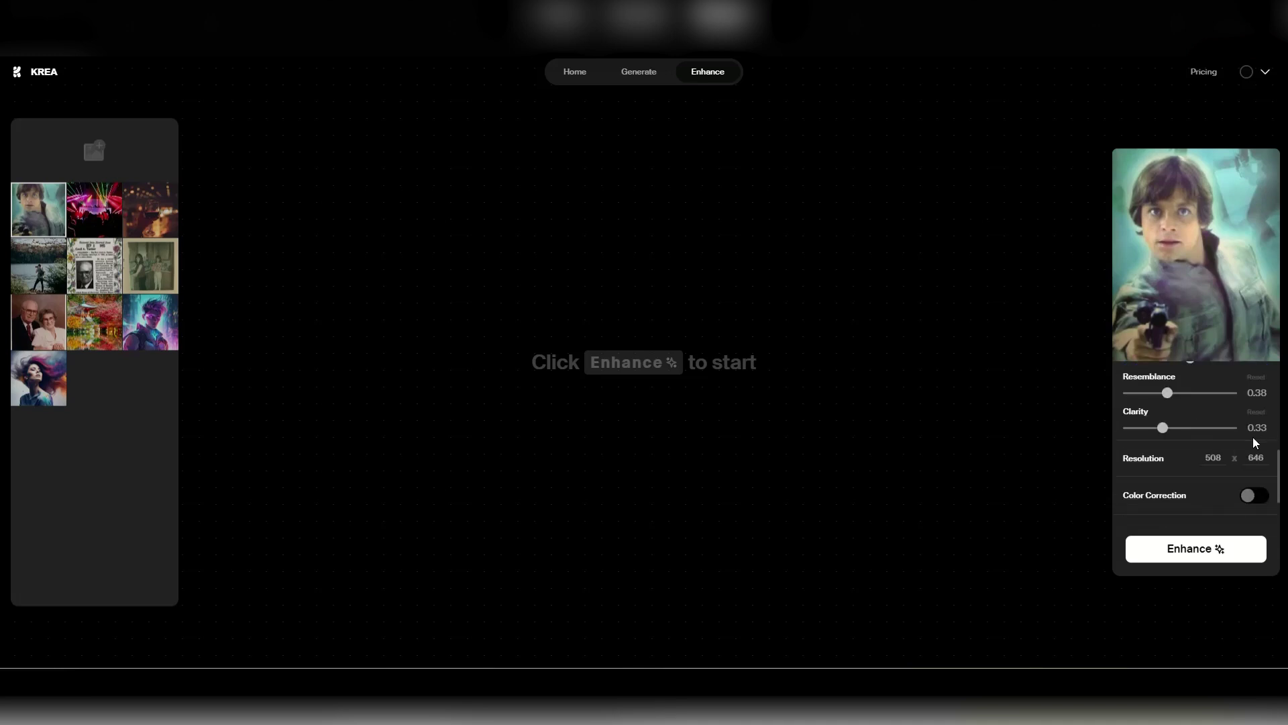
scroll(1187, 391, up, 6)
scroll(1178, 359, down, 5)
scroll(1188, 333, up, 5)
click(1189, 452)
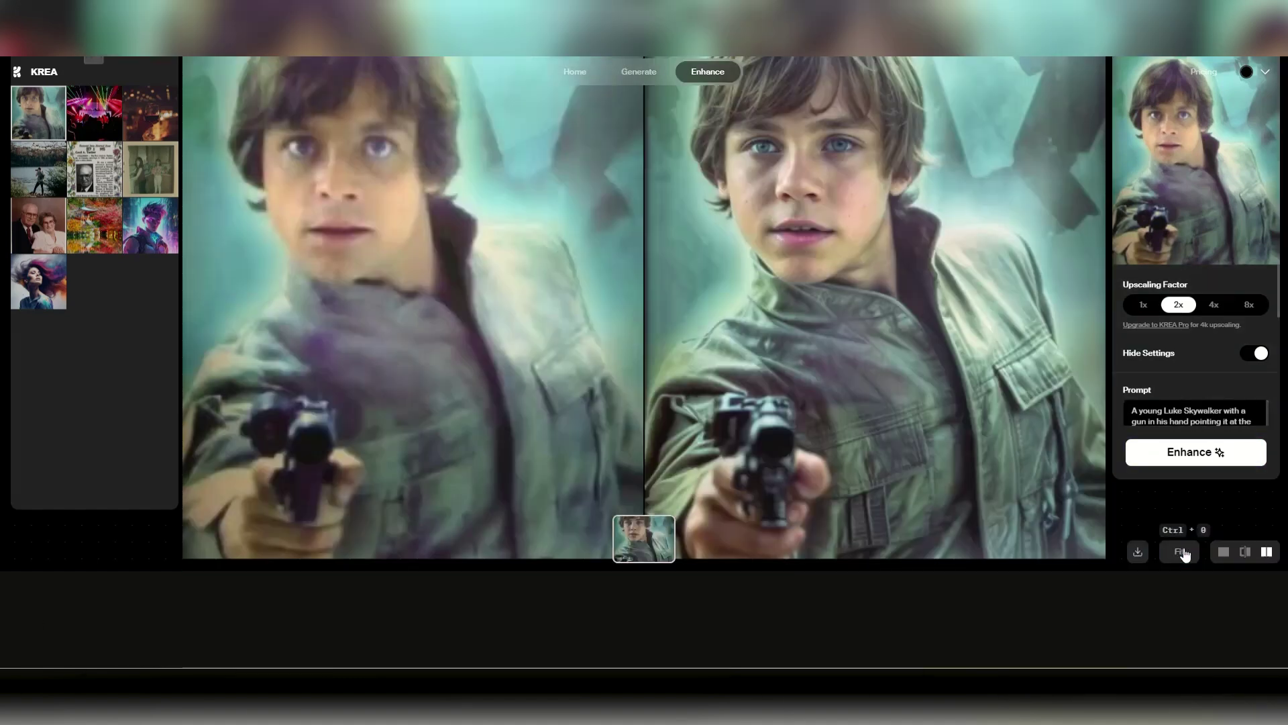
Step: Compare the enhanced portrait with the original in slider and side-by-side views
click(1245, 551)
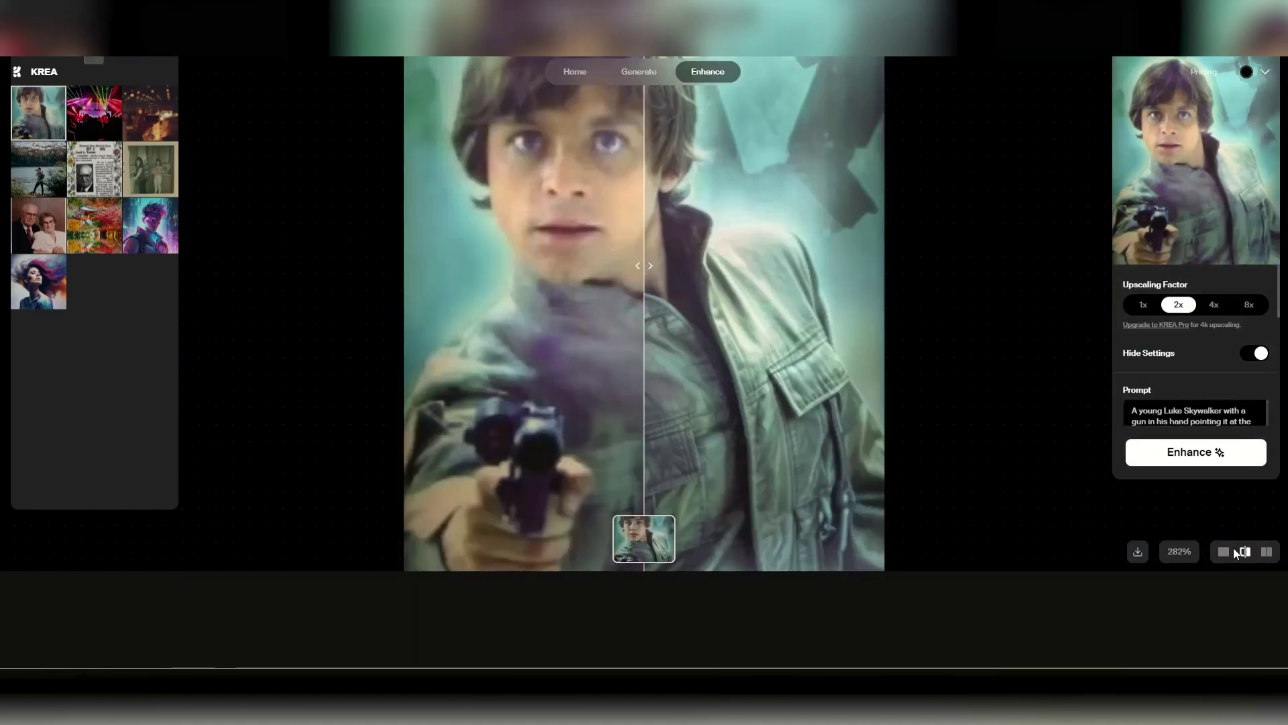
scroll(1025, 401, down, 2)
drag(705, 286, 926, 274)
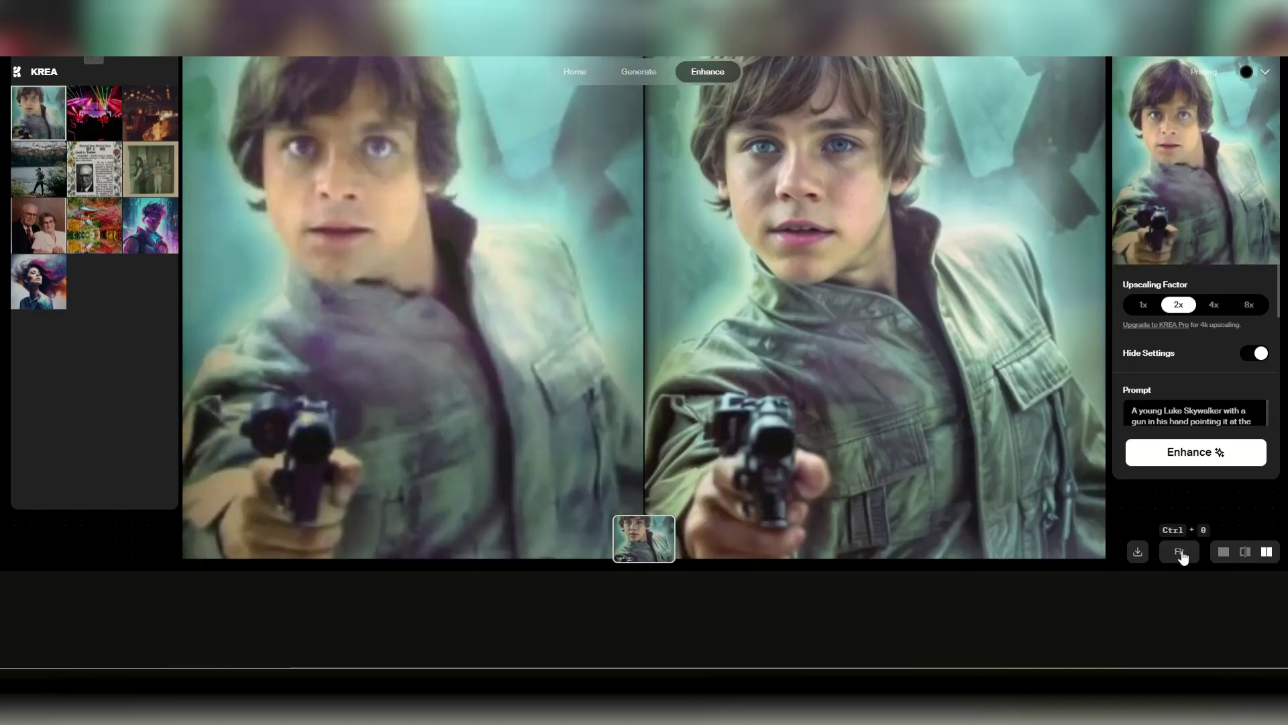
click(1180, 553)
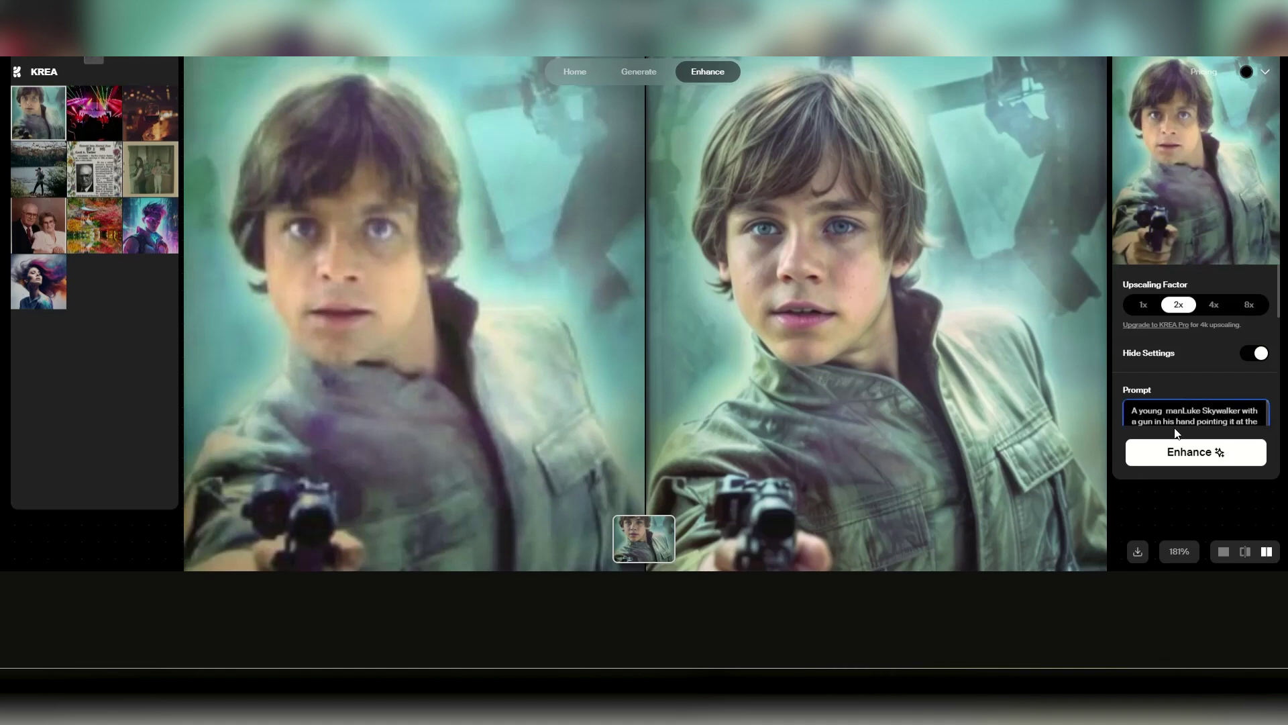
Step: Re-enhance the portrait at 2x with "in his character as" added before "Luke Skywalker" in the prompt, and compare the new result with the original
text(in his character as)
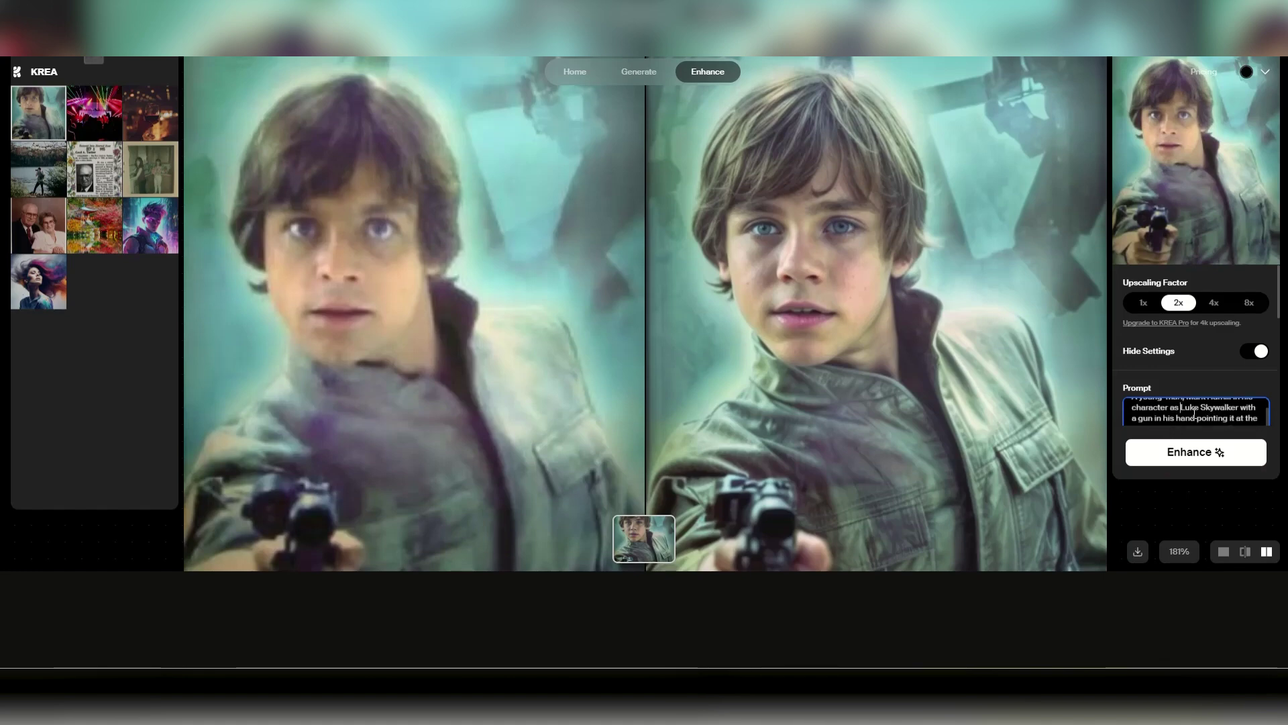
scroll(1194, 413, down, 3)
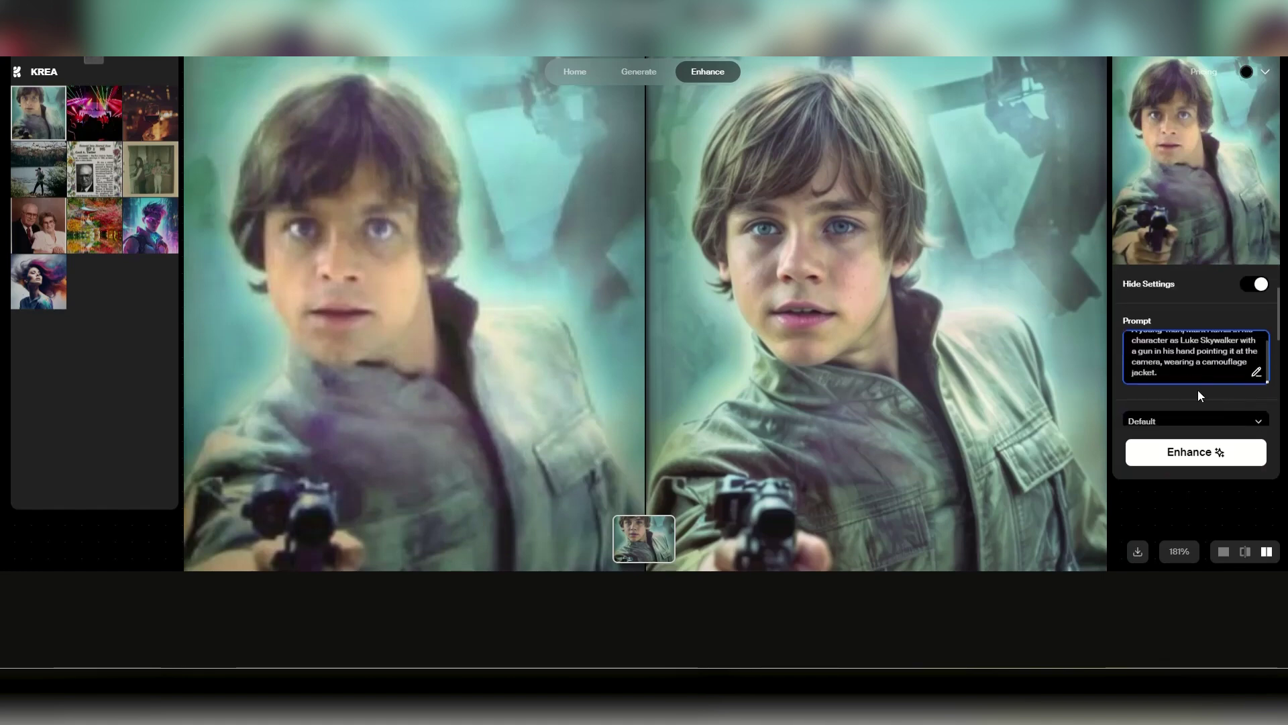
click(1204, 457)
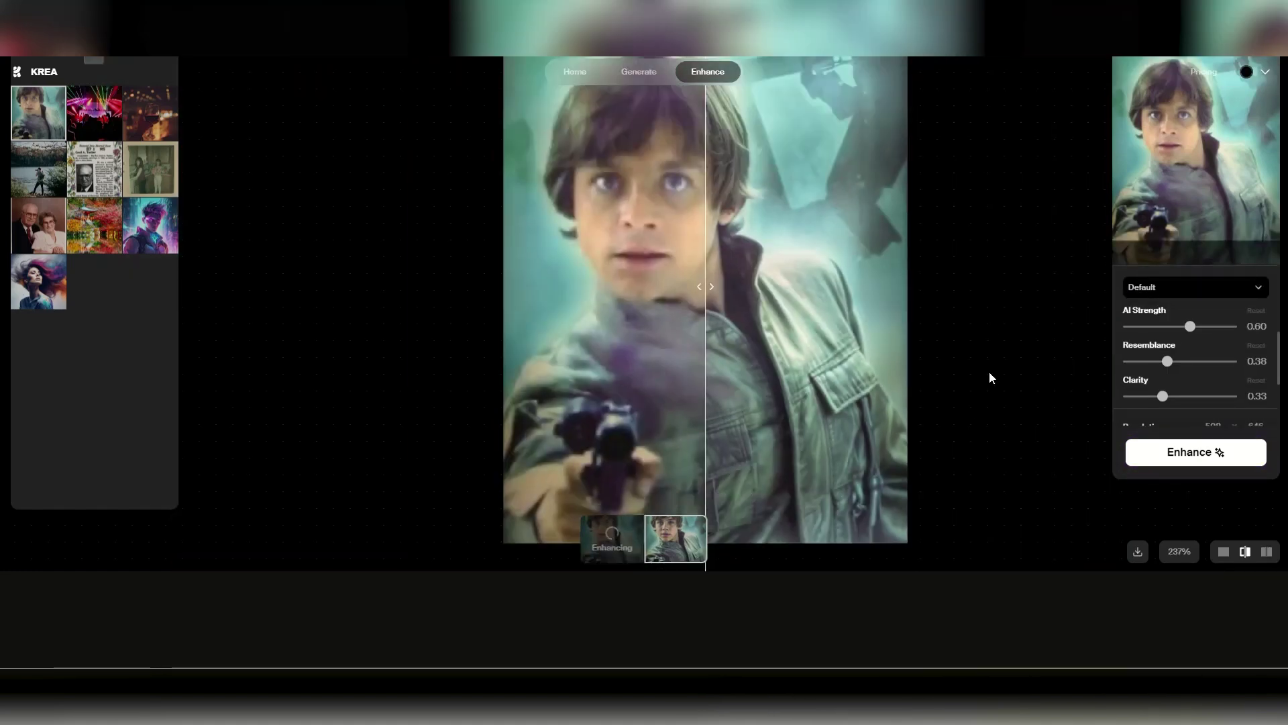
click(624, 540)
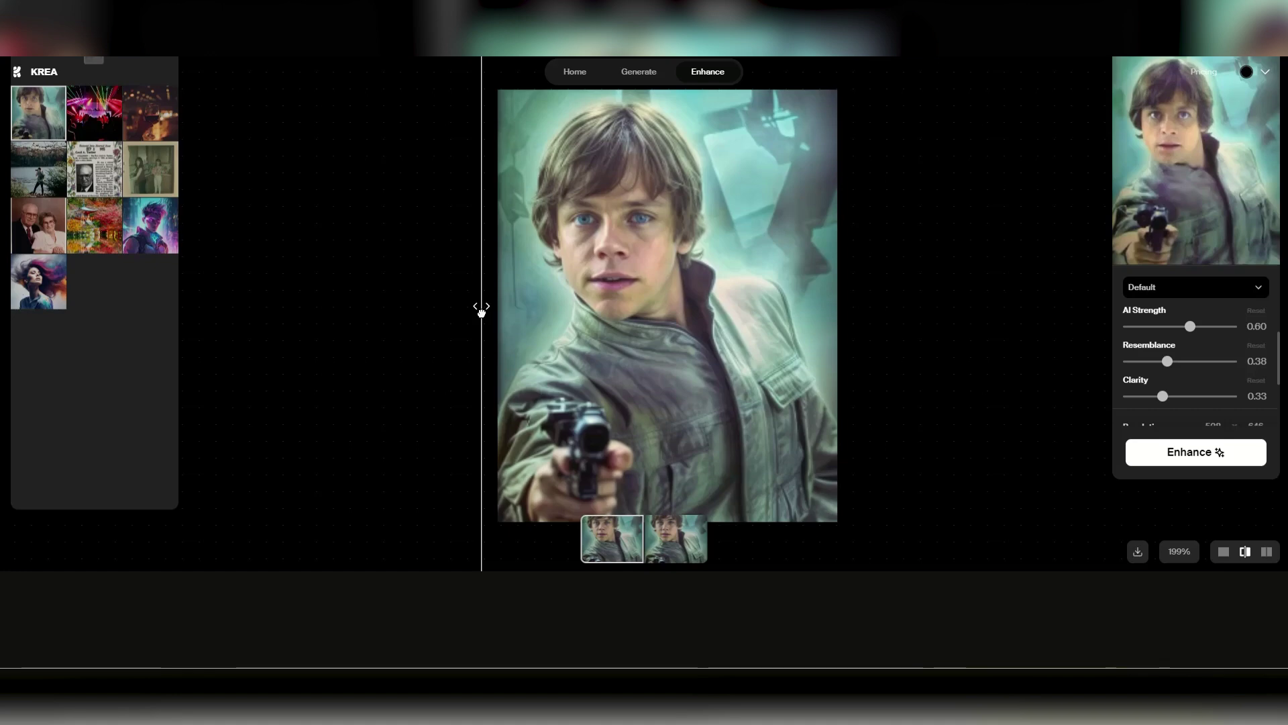
drag(482, 310, 478, 308)
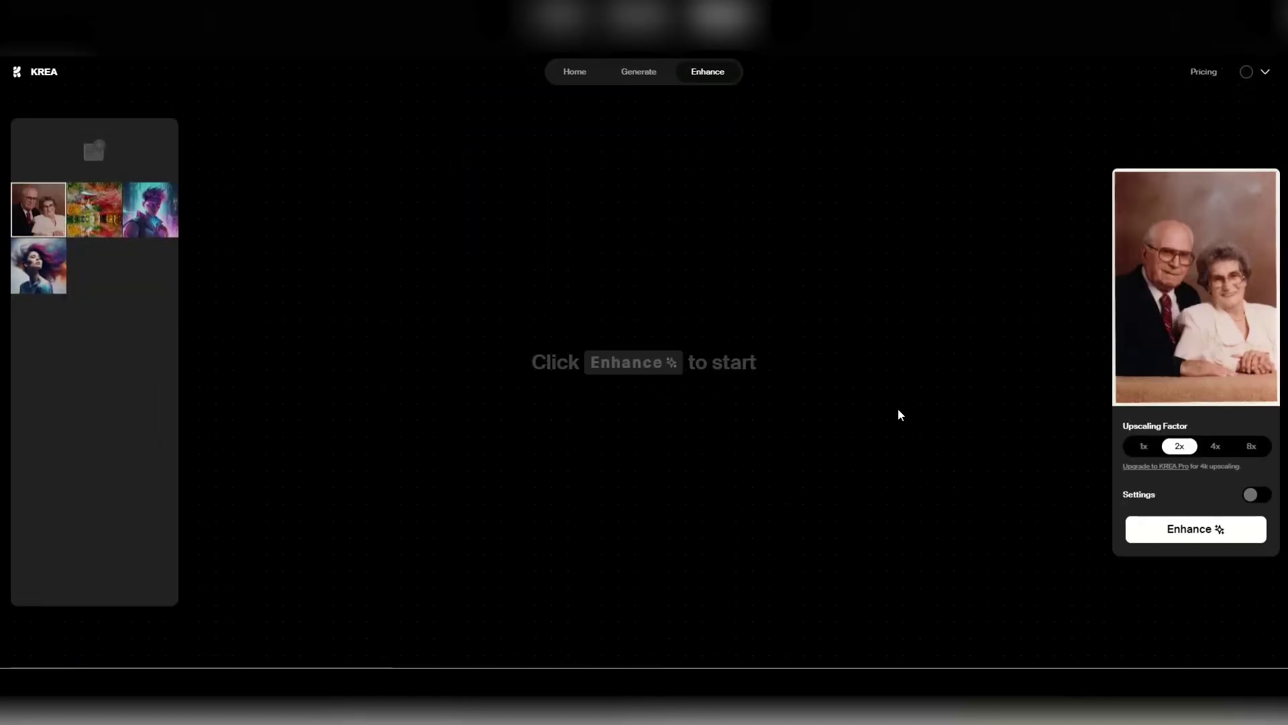
Step: Enhance the elderly couple's photo at 2x using the Default preset with Resemblance set to 0.50
click(1249, 495)
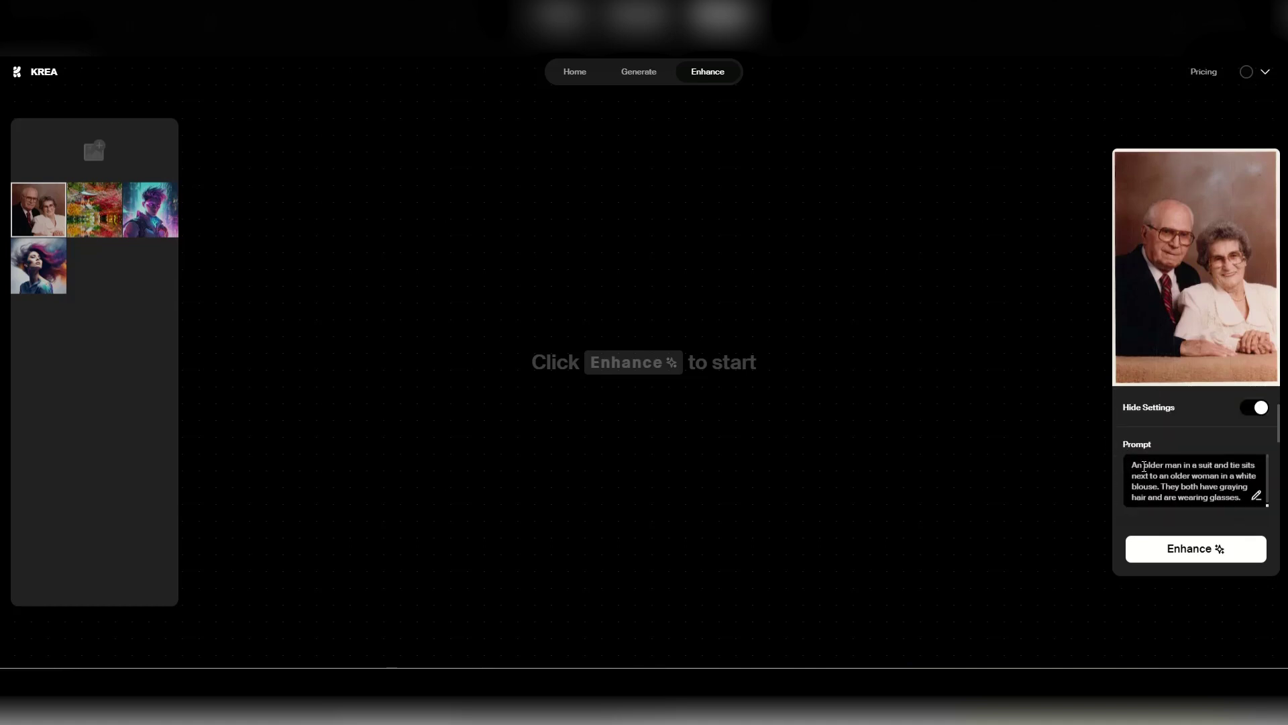
scroll(1118, 437, down, 3)
click(1254, 420)
scroll(1215, 418, down, 2)
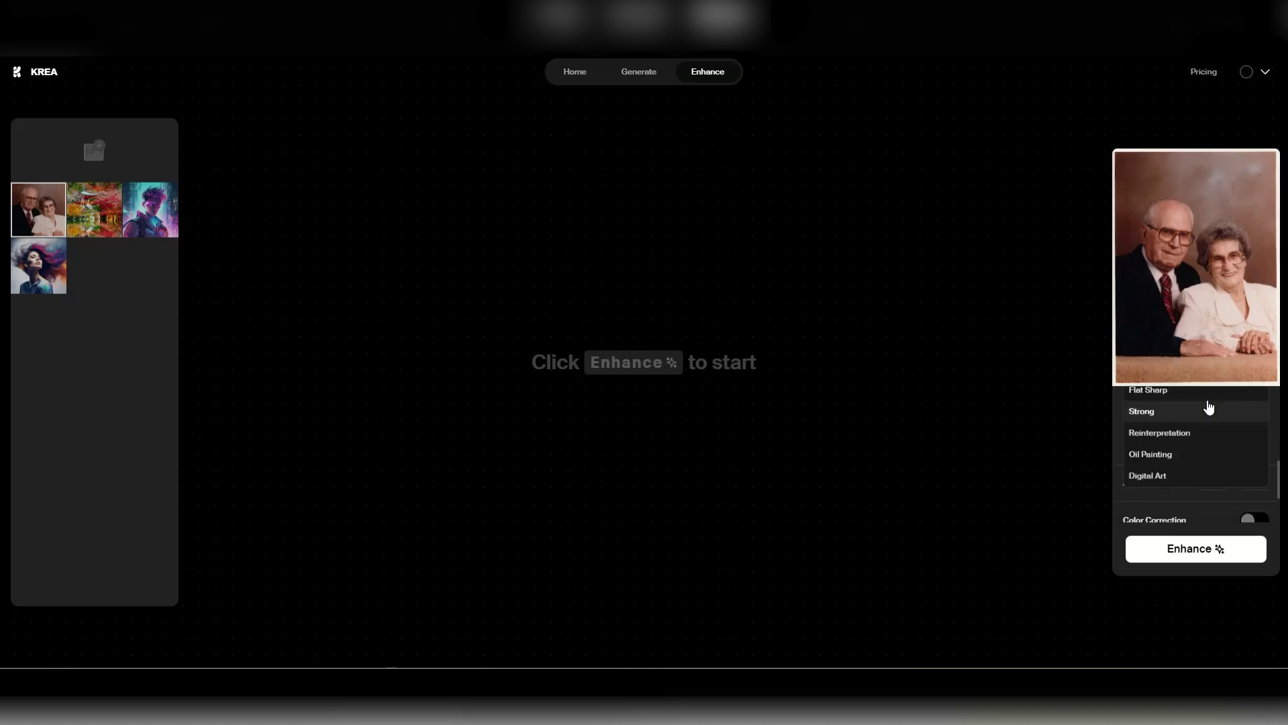
scroll(1157, 447, up, 3)
click(1119, 446)
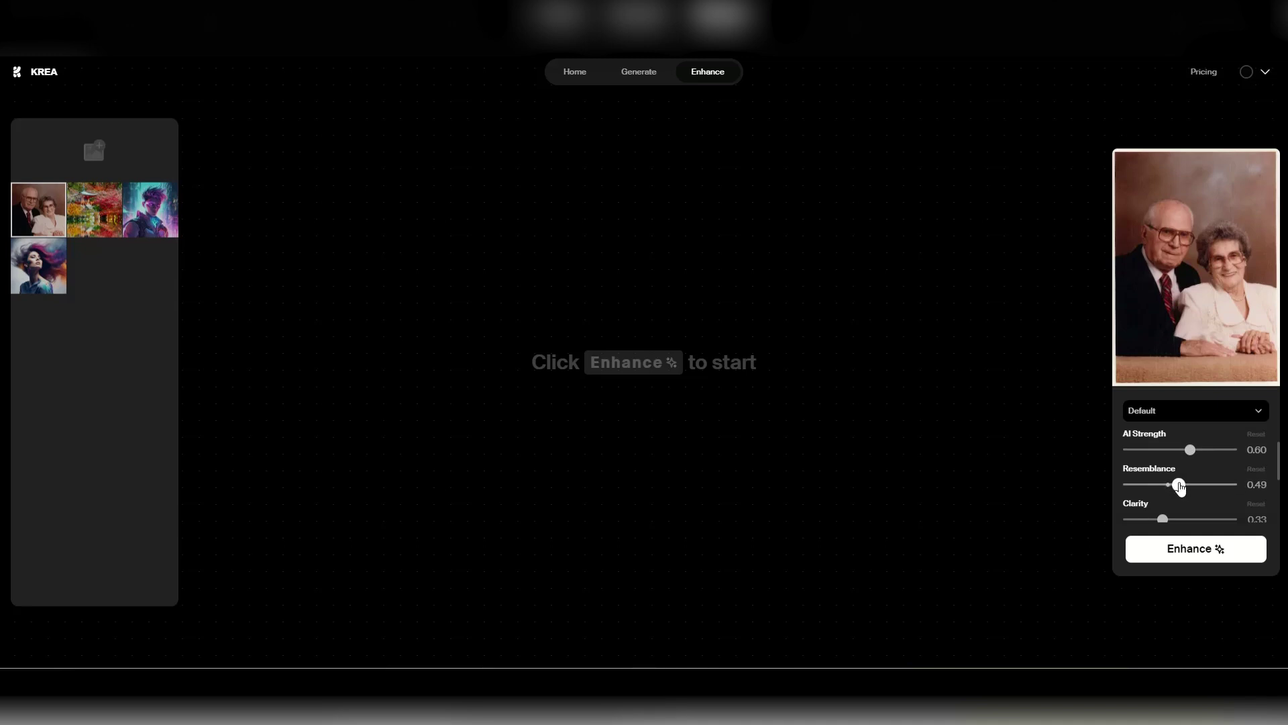
scroll(1124, 480, down, 4)
scroll(1119, 452, up, 5)
click(1215, 552)
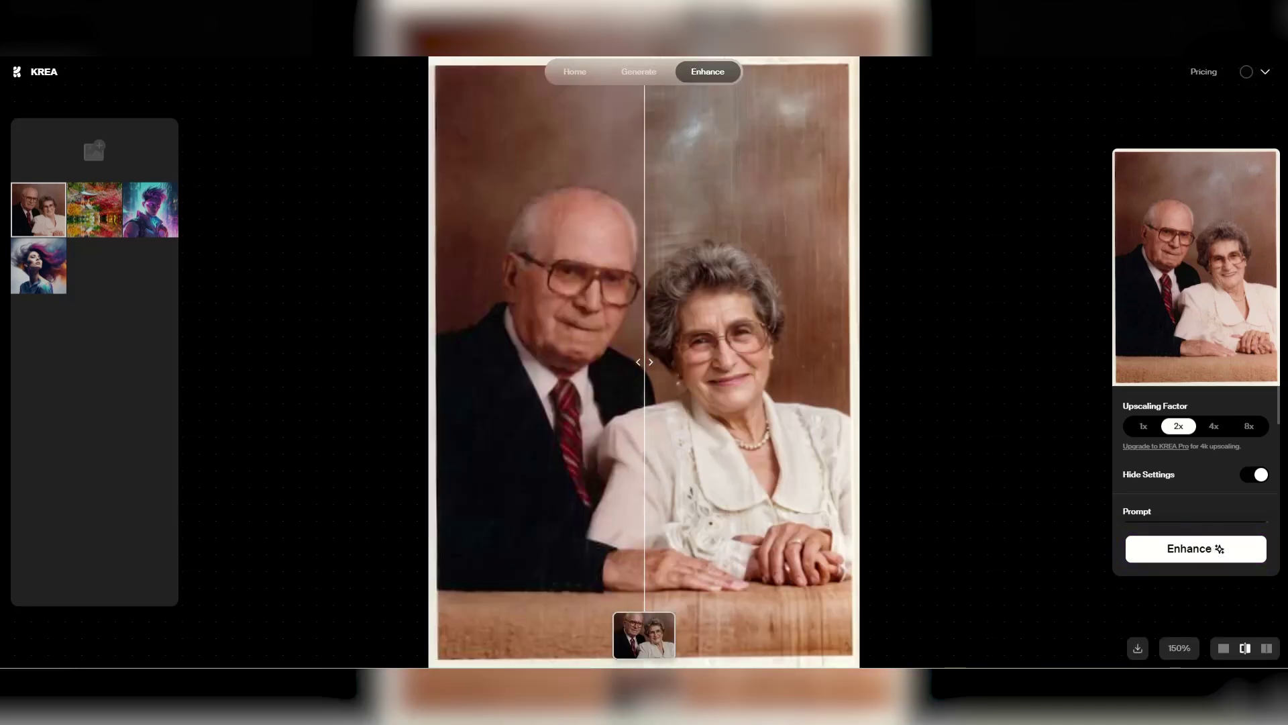
Step: Re-enhance the couple's photo with AI Strength 0.30, Resemblance 0.70 and slightly higher Clarity, comparing each result with the original using the slider
drag(644, 362, 1201, 477)
click(1200, 476)
scroll(1195, 463, up, 1)
click(1189, 451)
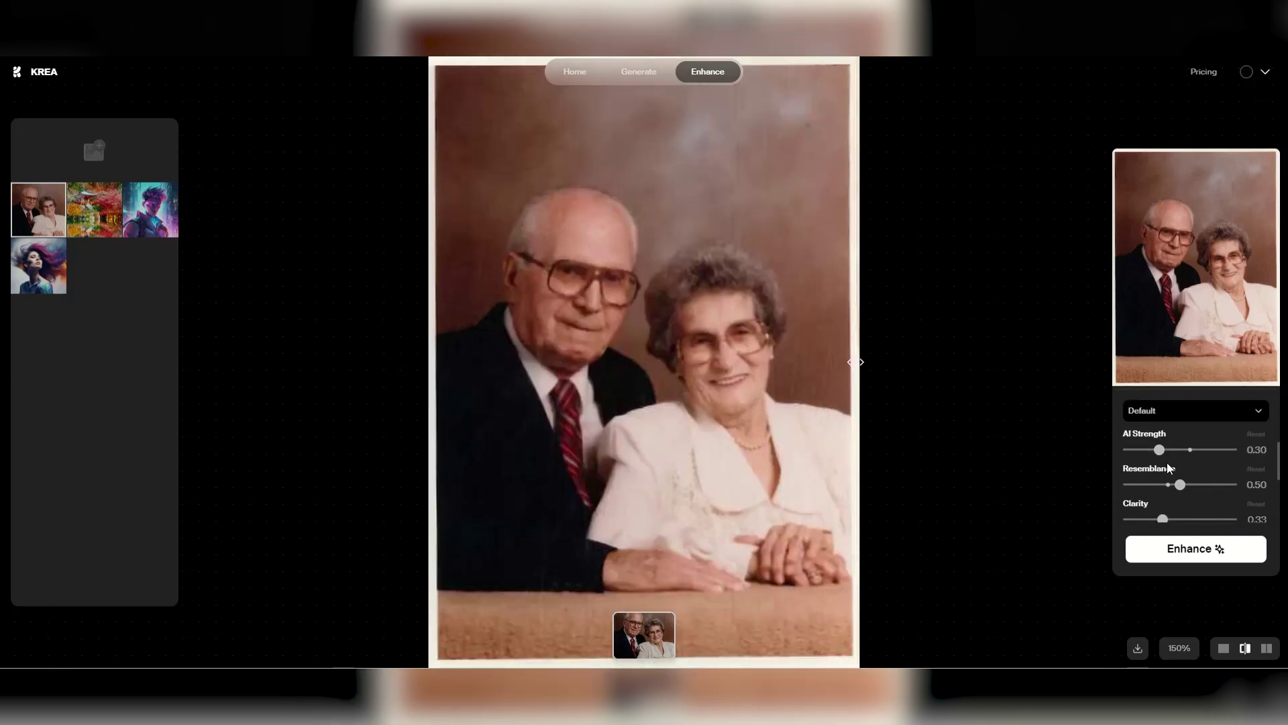
scroll(1171, 470, down, 1)
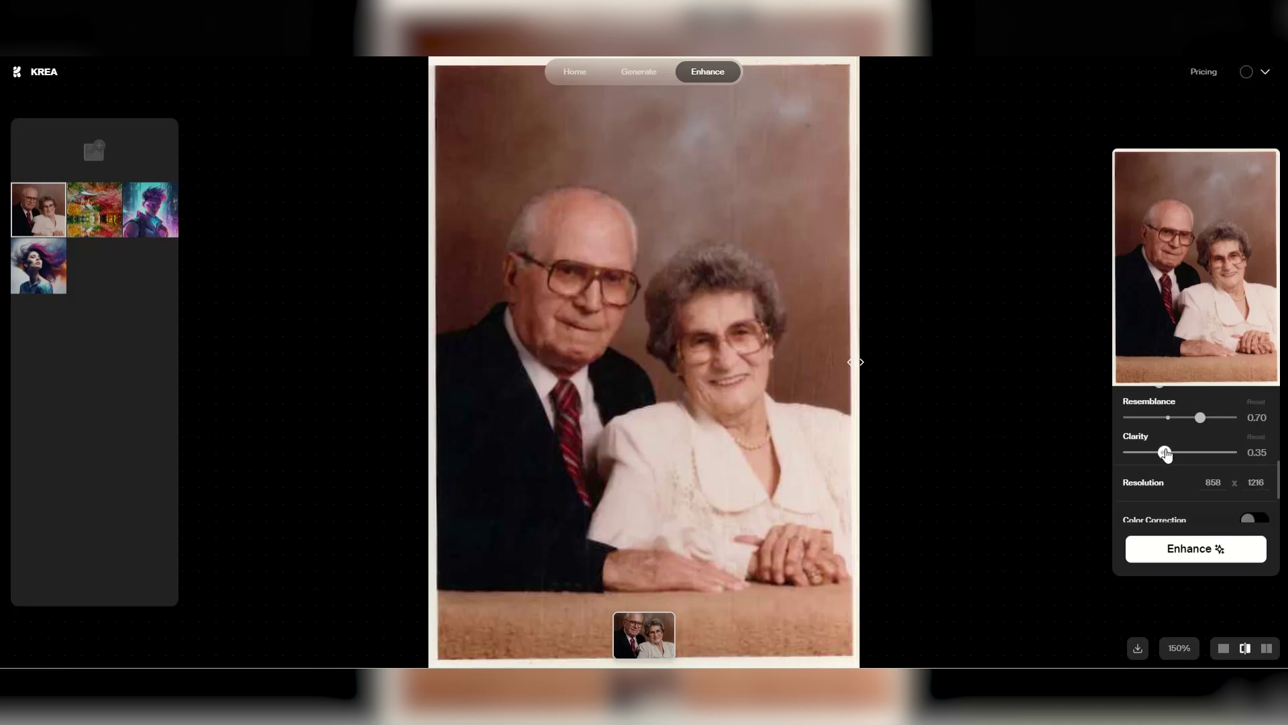
scroll(1141, 460, down, 2)
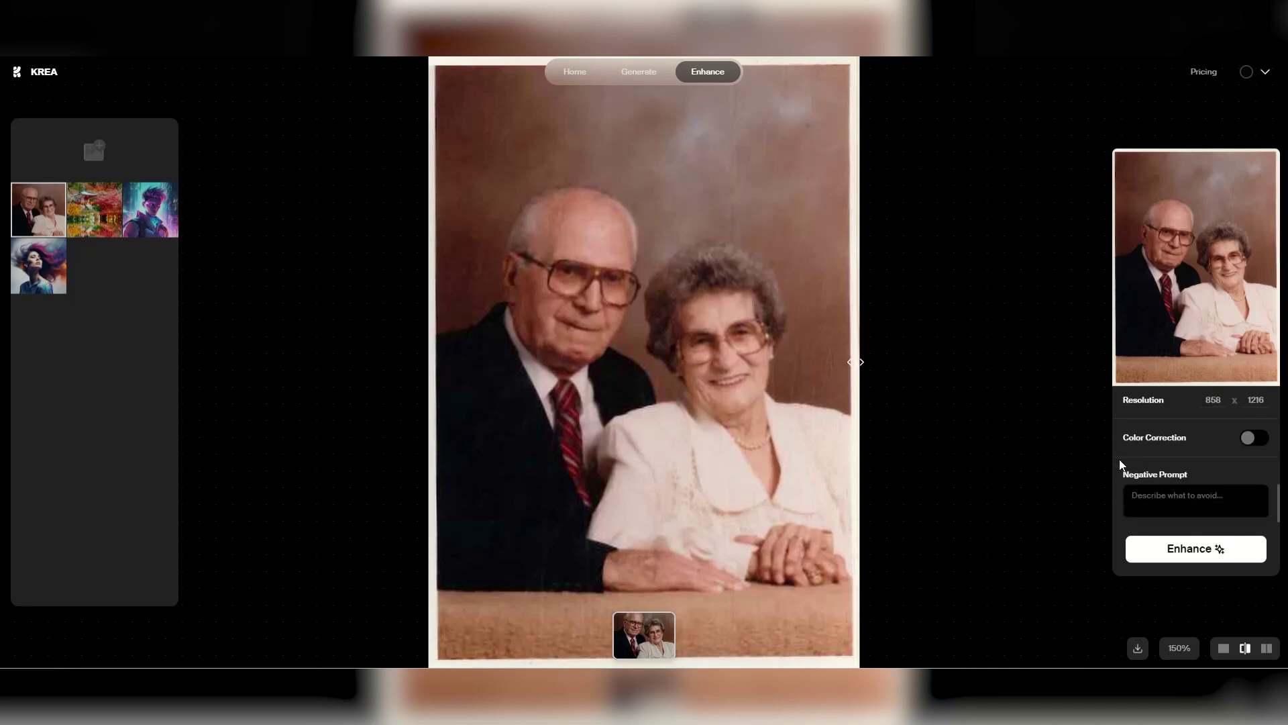
click(1196, 548)
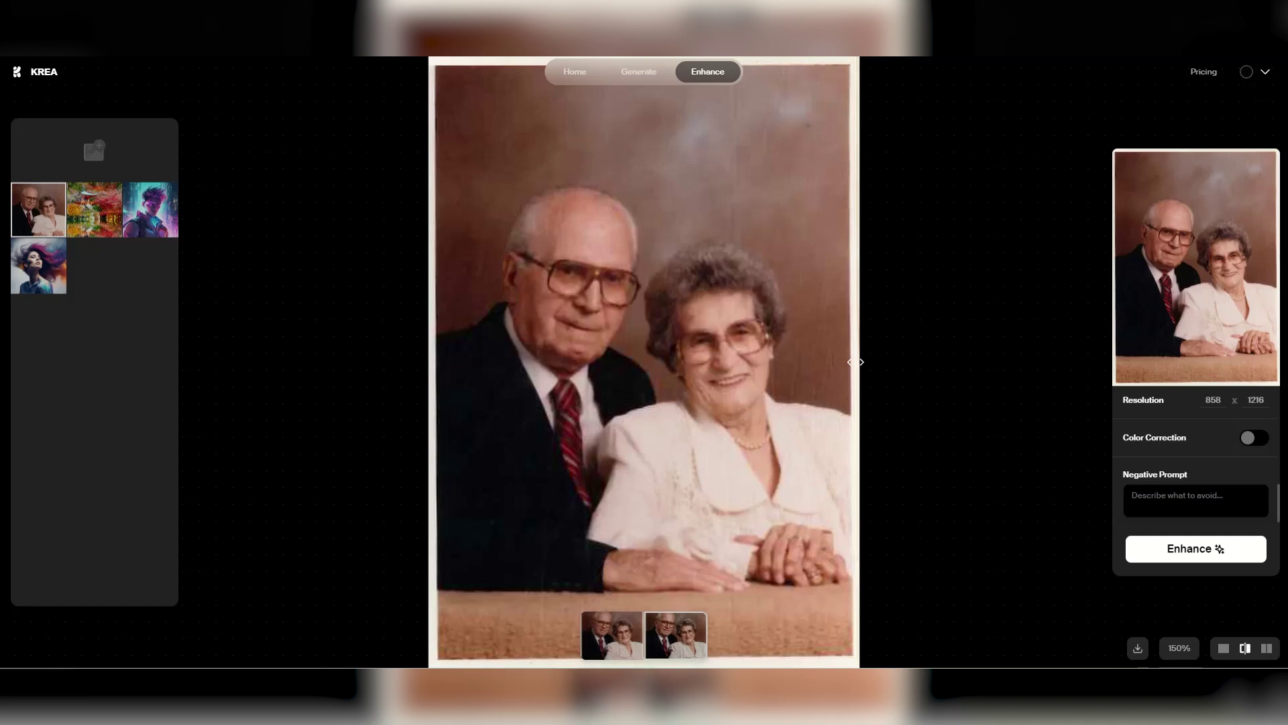
drag(857, 362, 402, 376)
Step: Load the vintage kitchen photo, enhance it at 2x with color correction on, and compare it with the original using the slider
drag(147, 188, 94, 151)
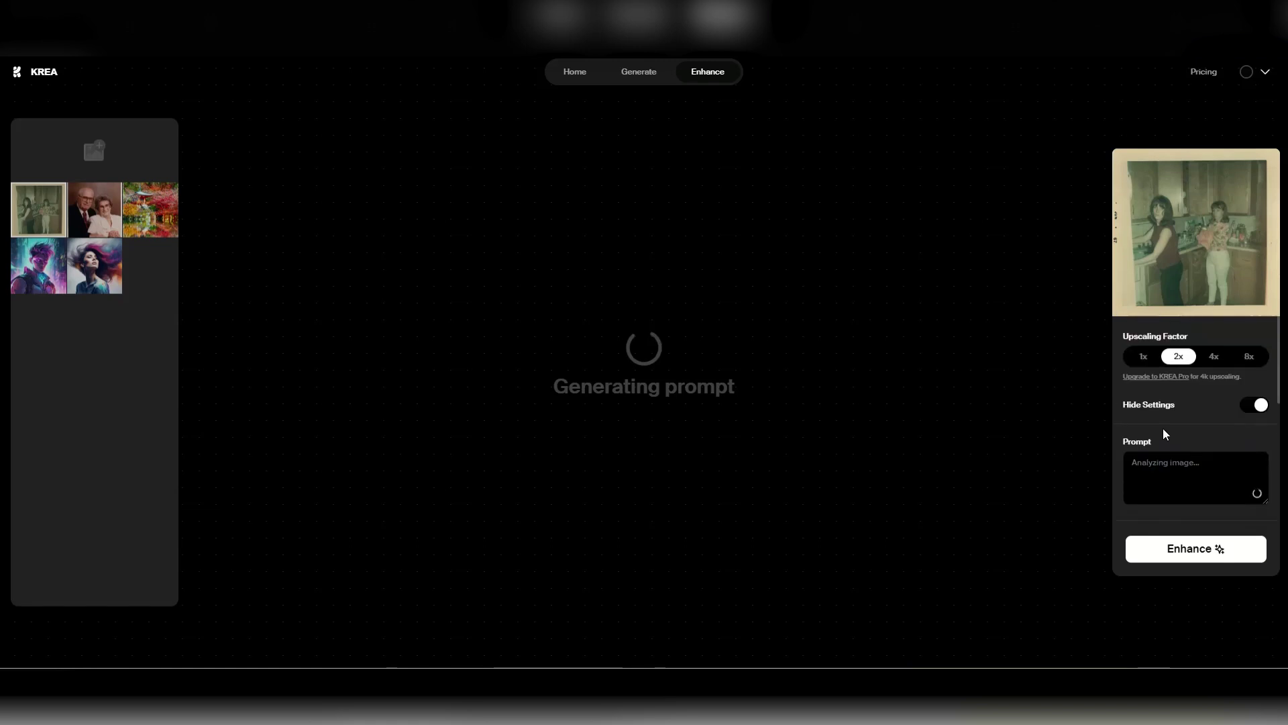
scroll(1259, 407, down, 2)
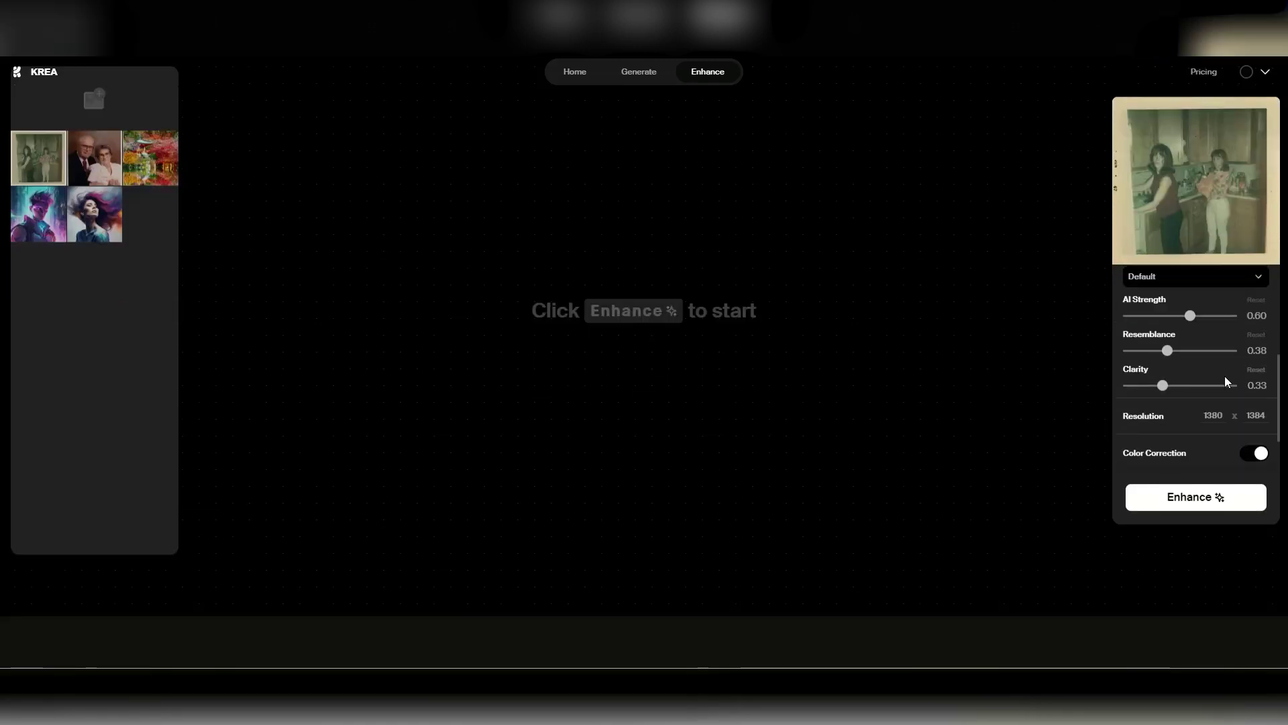
click(1260, 388)
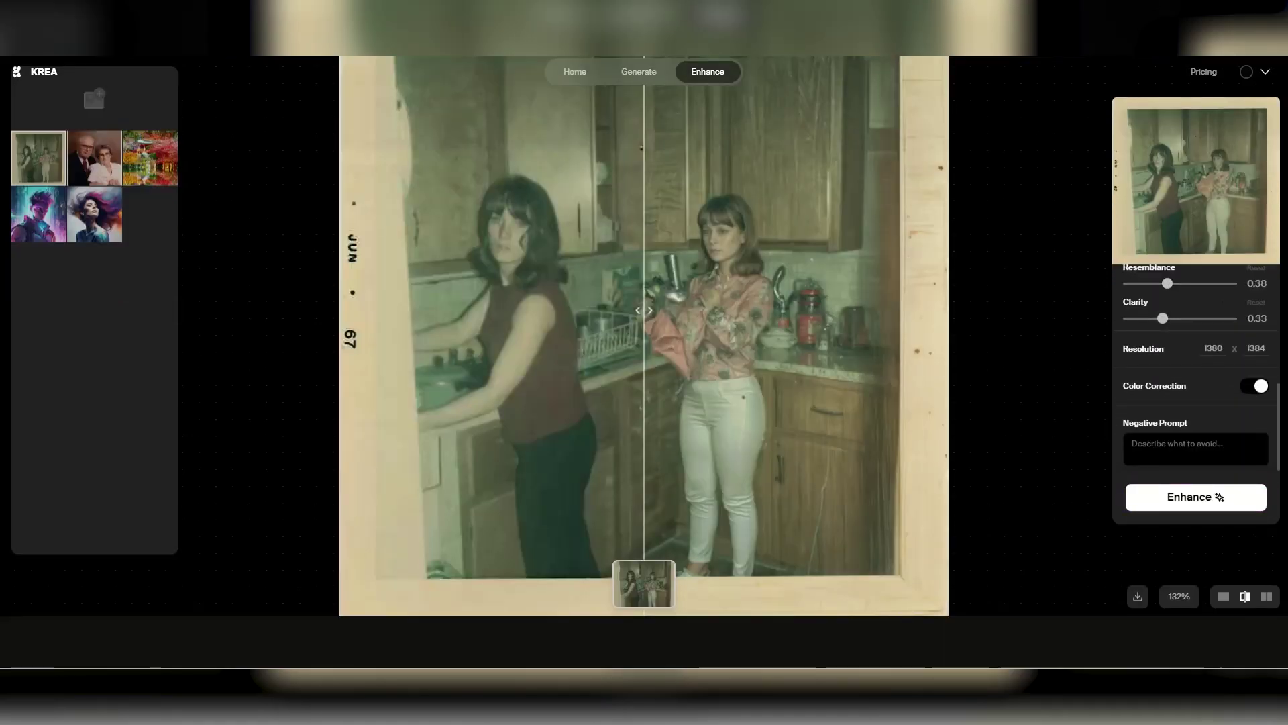
drag(648, 365, 431, 310)
drag(525, 309, 320, 310)
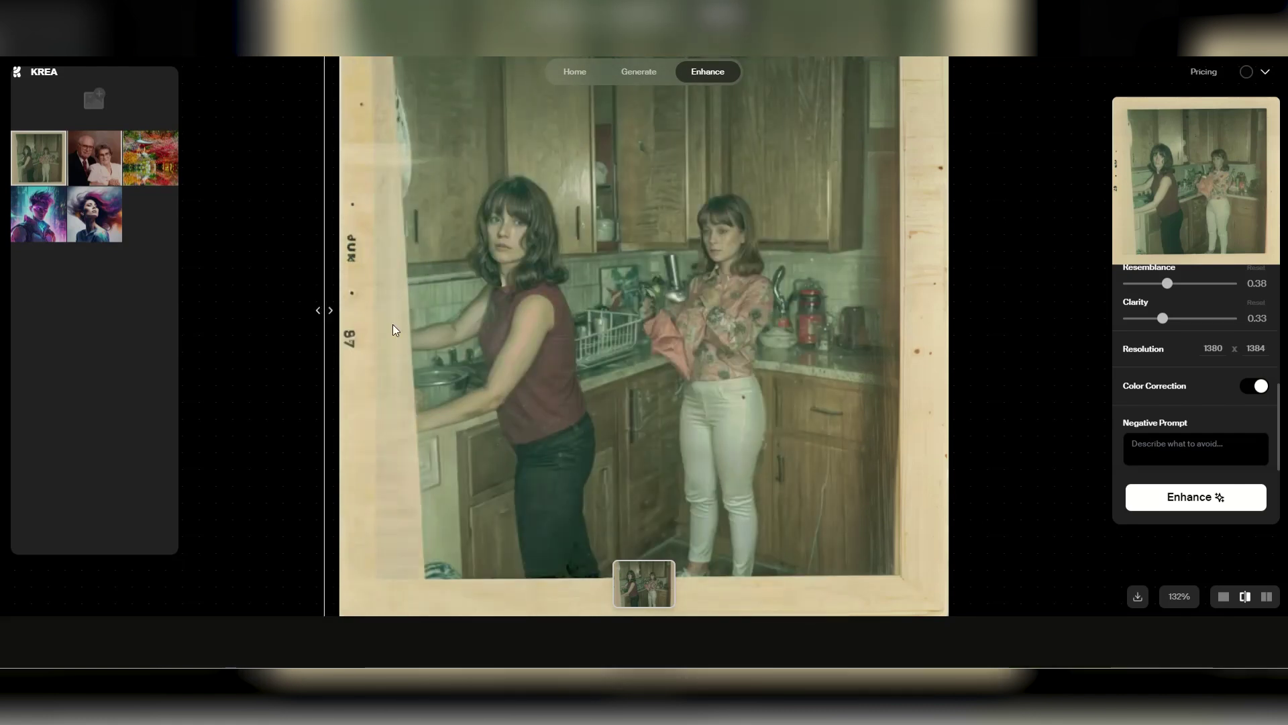
Step: Re-enhance the kitchen photo with AI Strength, Resemblance and Clarity each set to 0.45
scroll(1165, 411, up, 3)
scroll(1189, 317, down, 1)
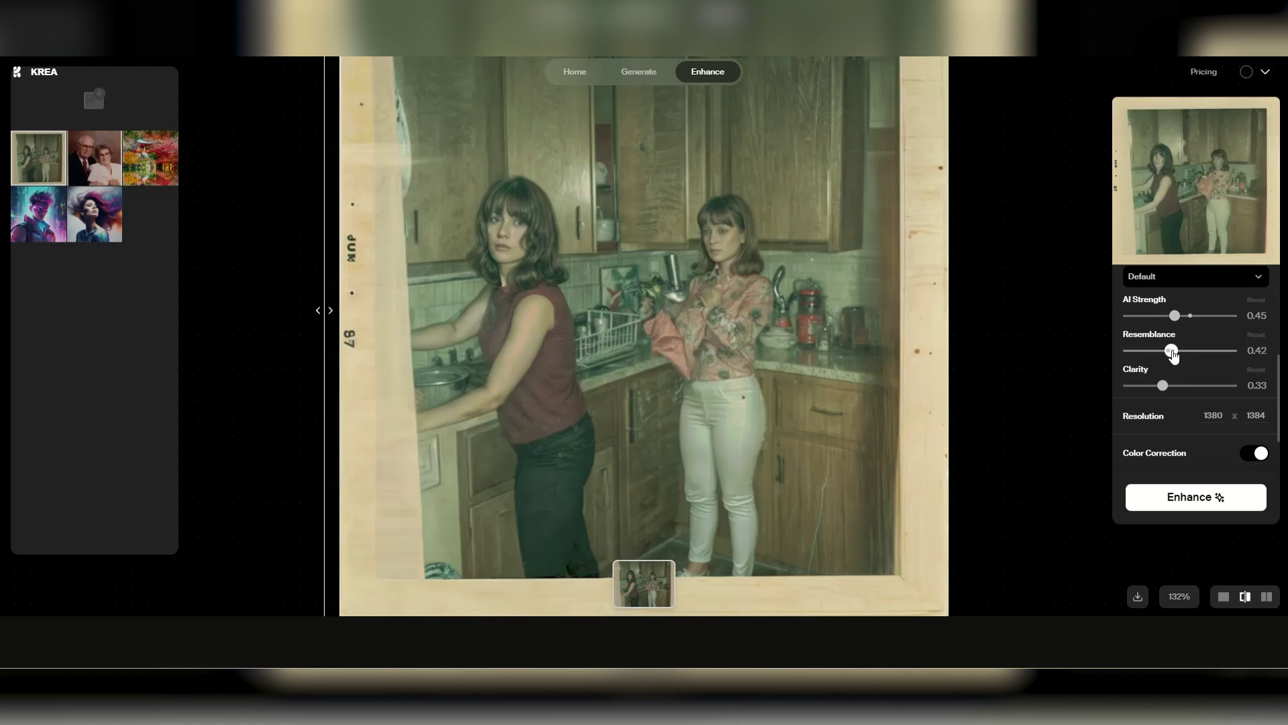
scroll(1176, 389, down, 2)
click(1217, 500)
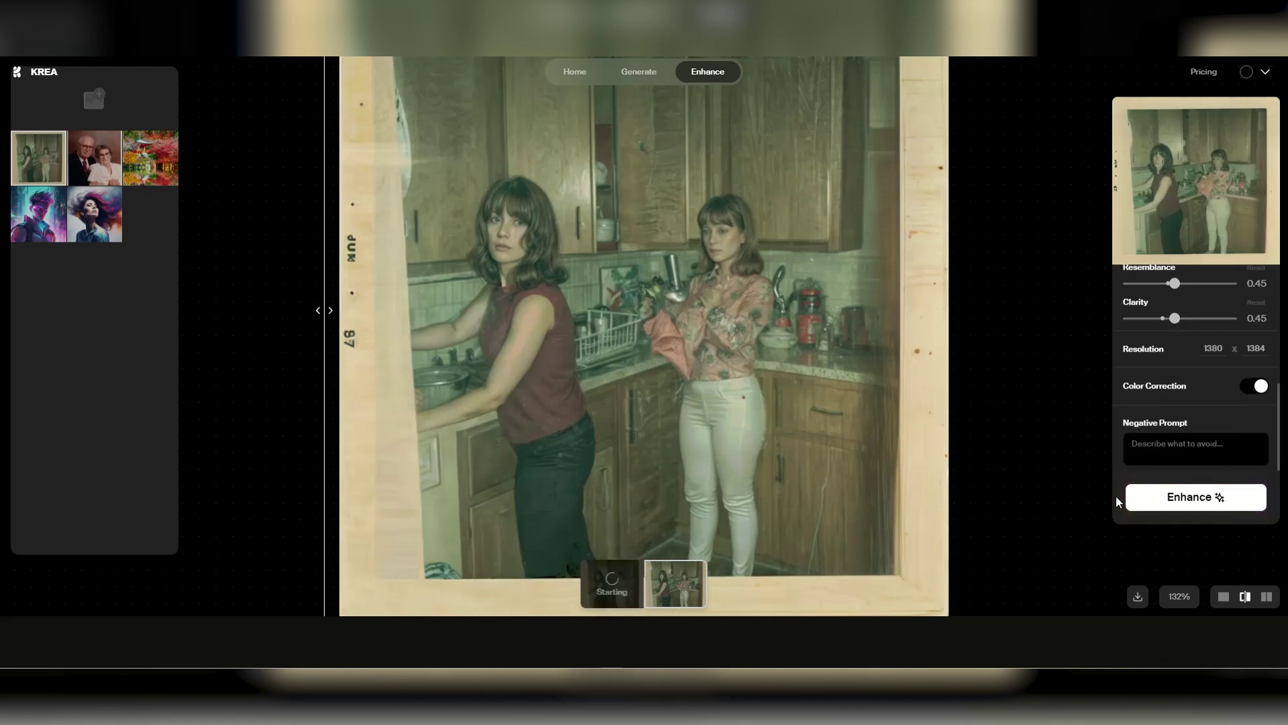
Step: Compare both enhanced kitchen photos with the original in slider and side-by-side views
drag(327, 315, 863, 325)
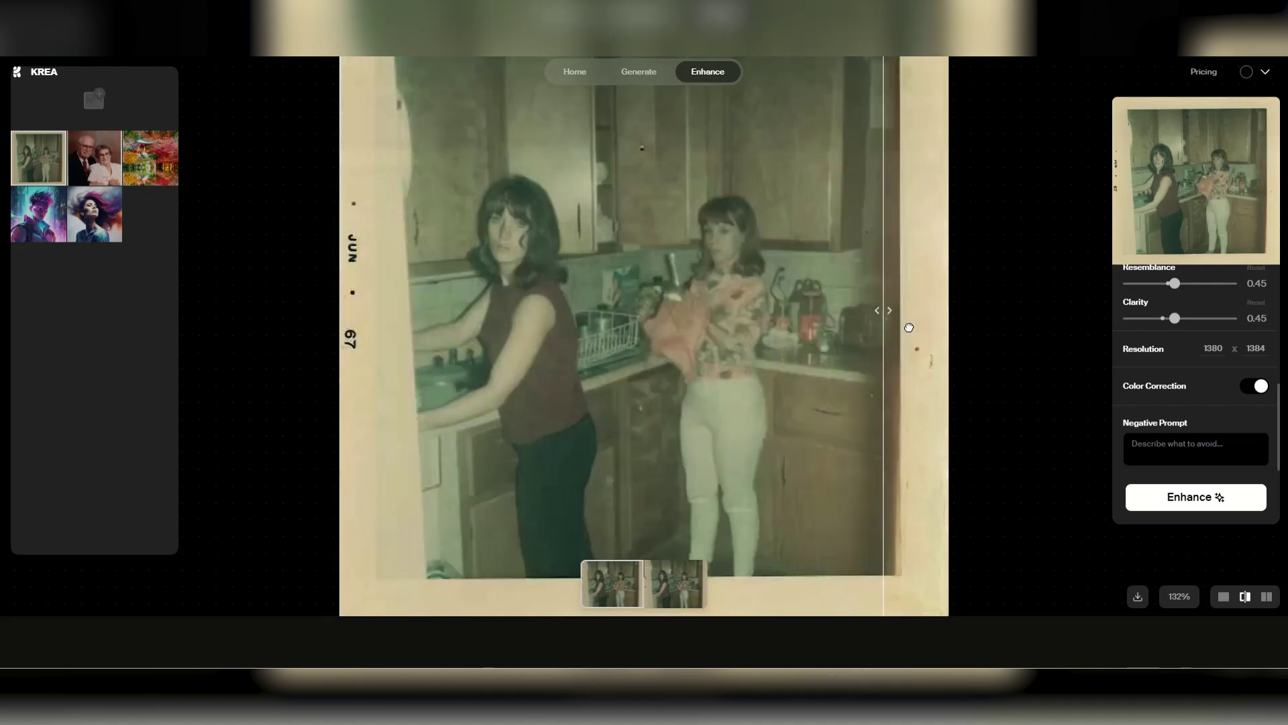
click(1267, 597)
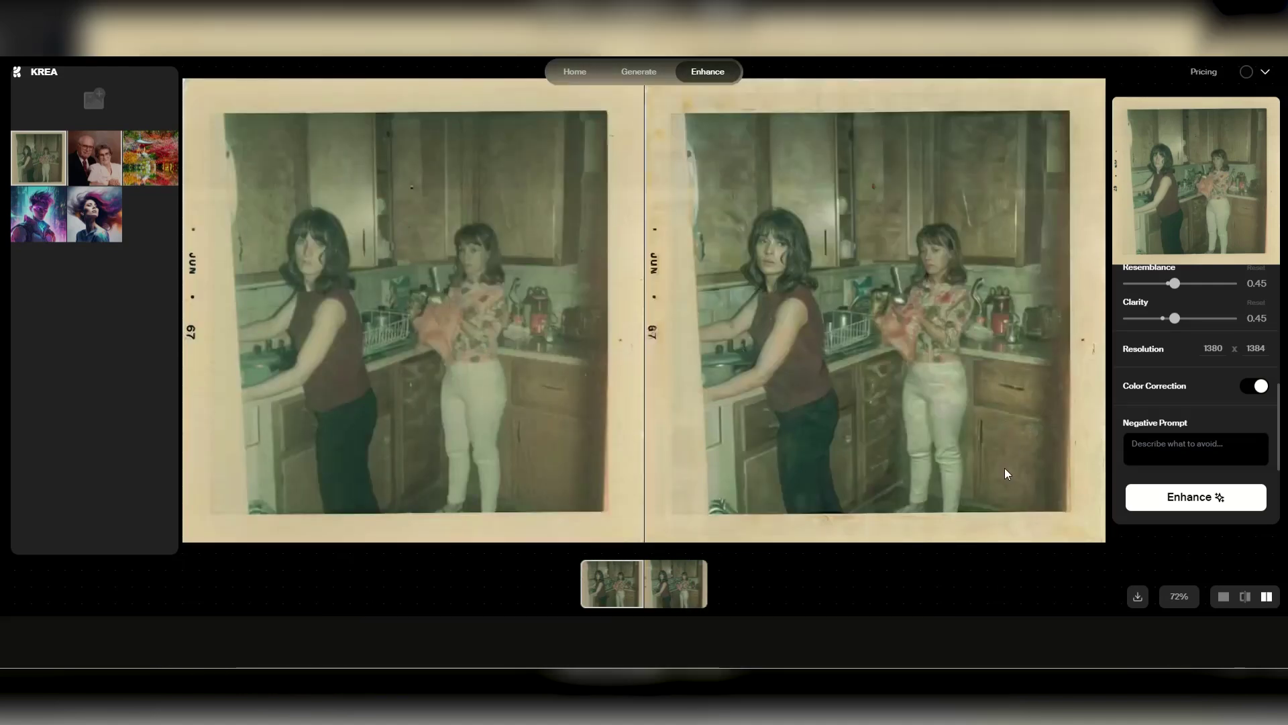
click(678, 583)
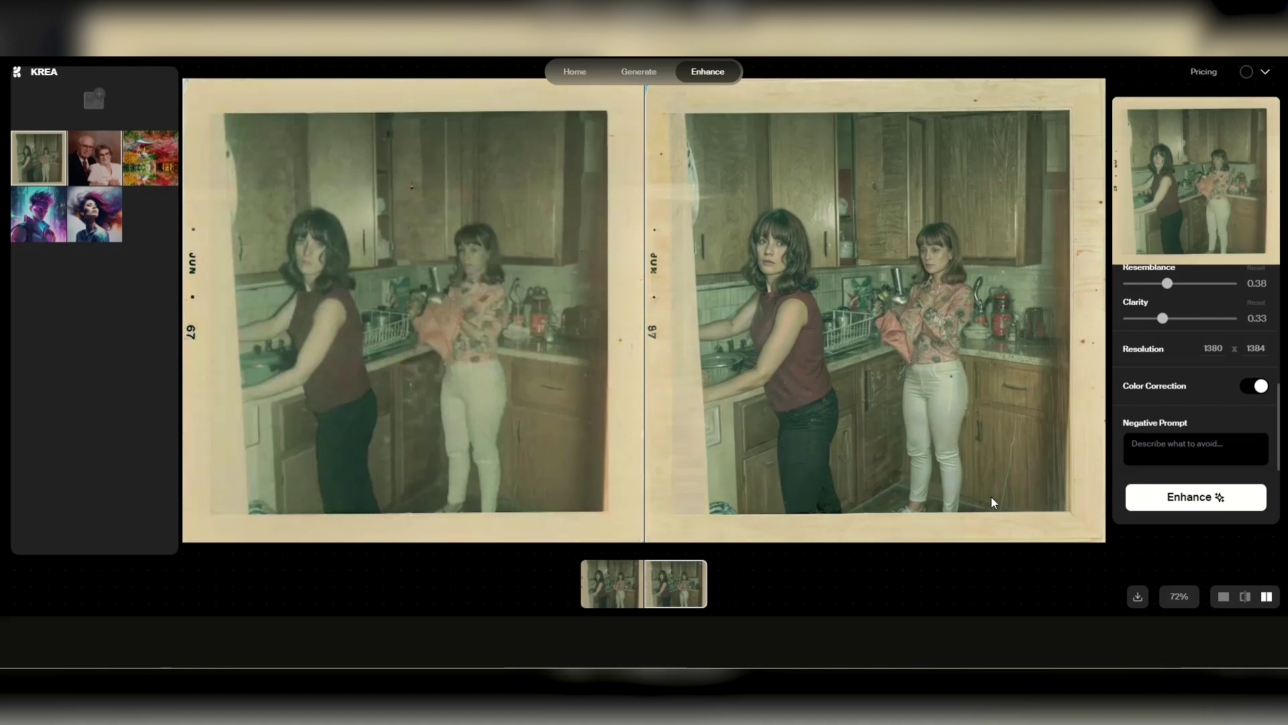
Step: Load the memorial obituary scan, enhance it at 2x, and compare its text with the original in slider and side-by-side views
key(ctrl+v)
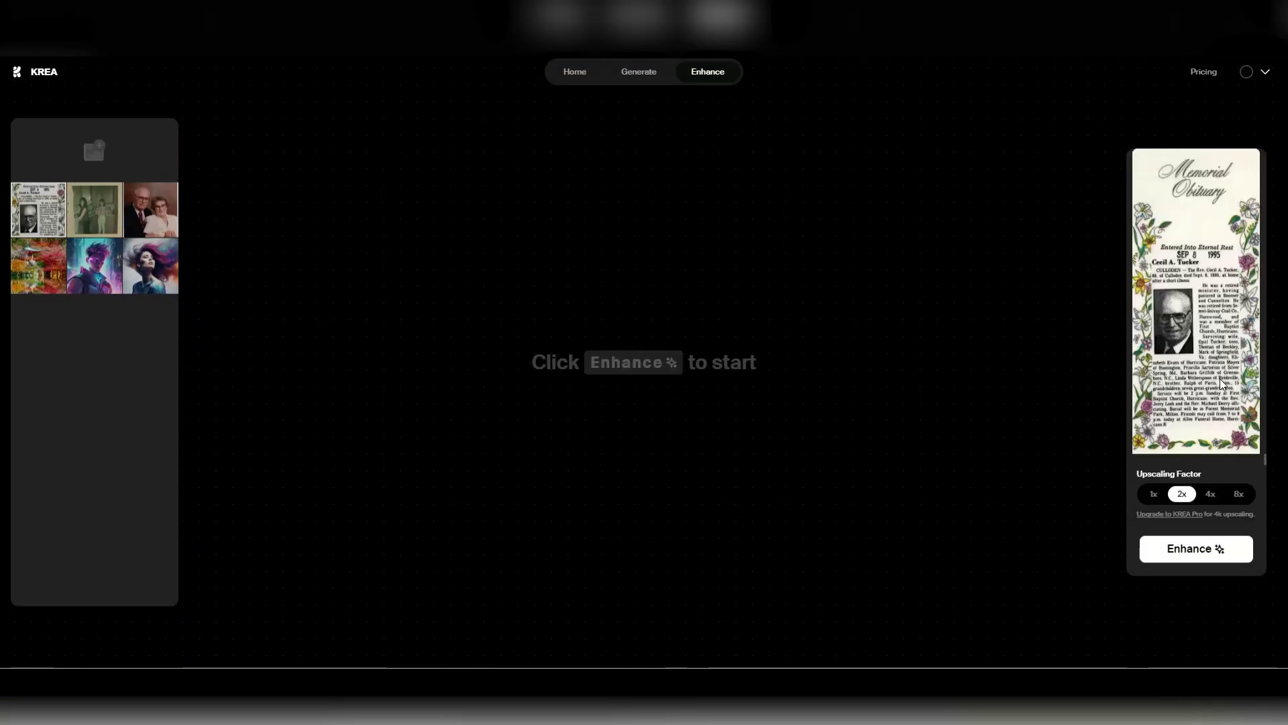
click(1196, 555)
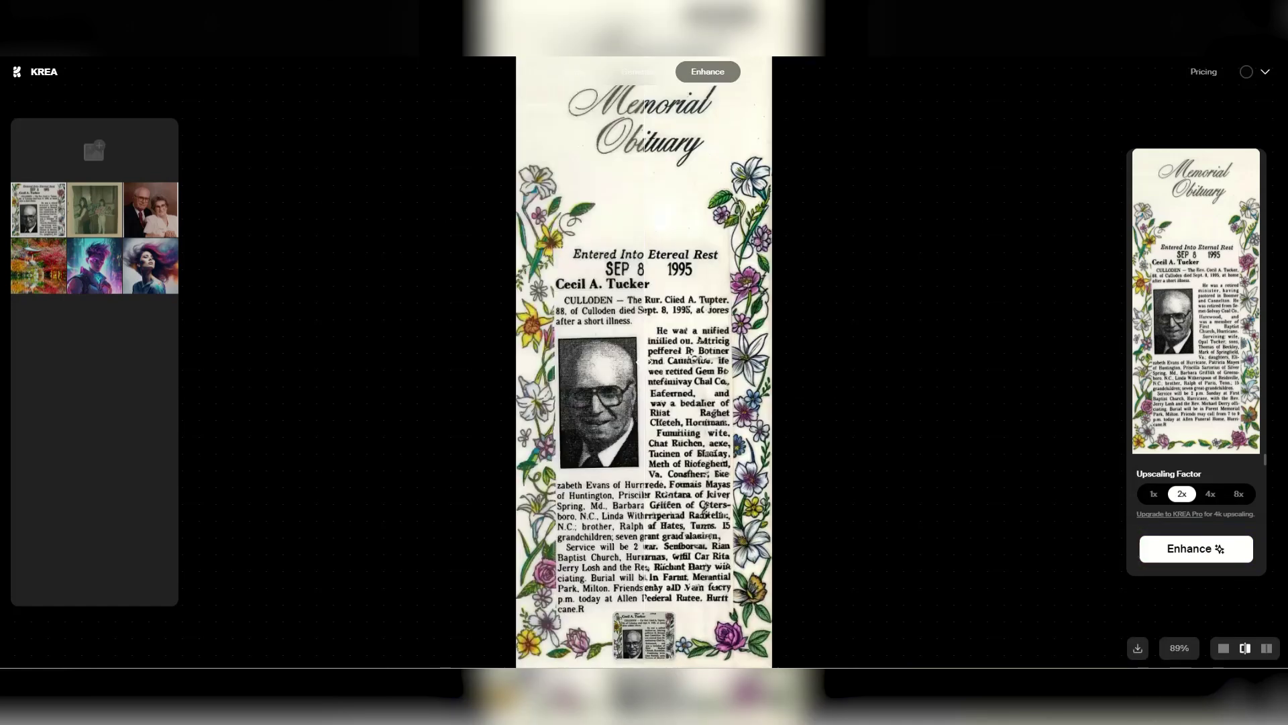
drag(771, 543, 513, 462)
click(1267, 648)
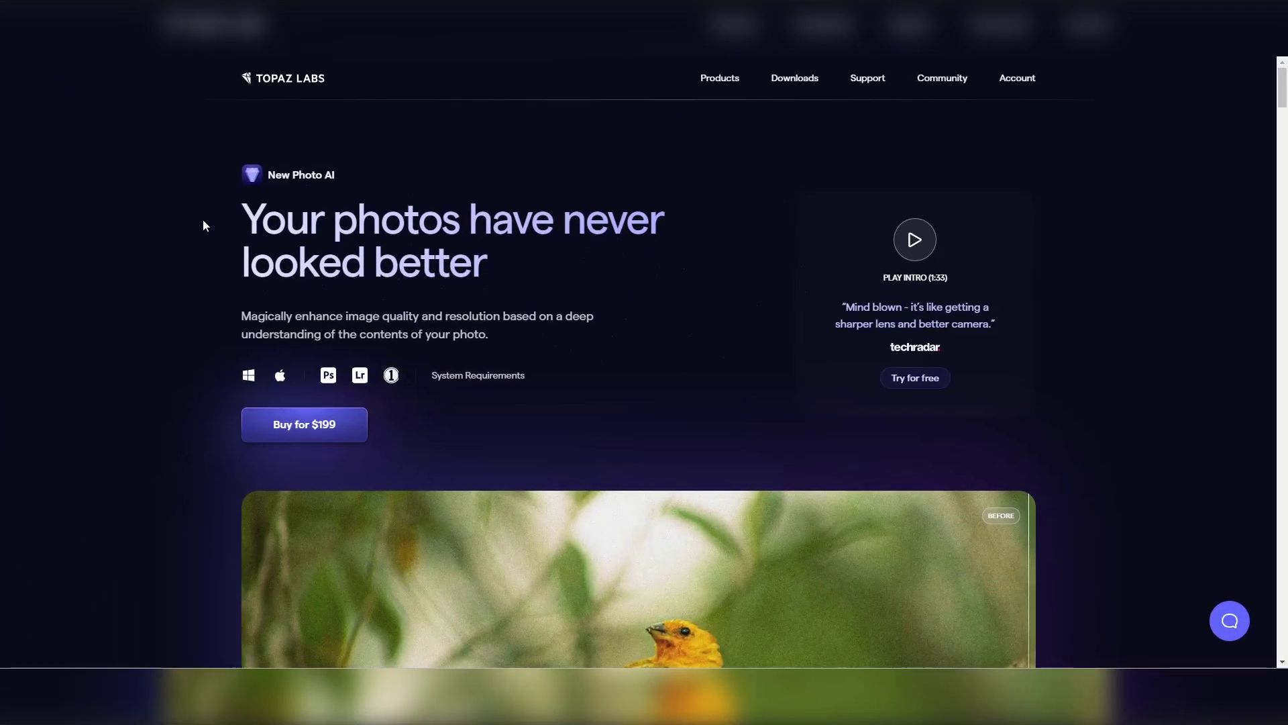
Step: Switch to the Topaz Photo AI product page and compare the before-and-after examples of the bird, the pink flower and the bee
scroll(199, 209, down, 2)
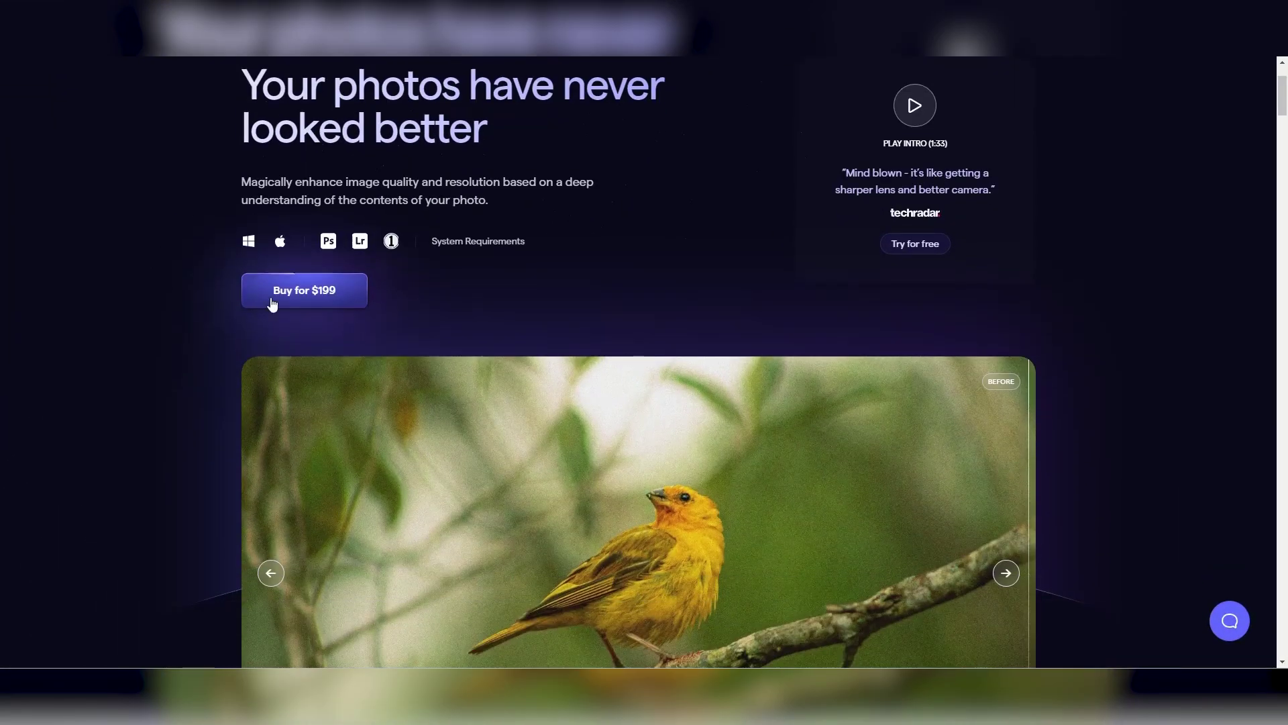
scroll(1150, 310, down, 4)
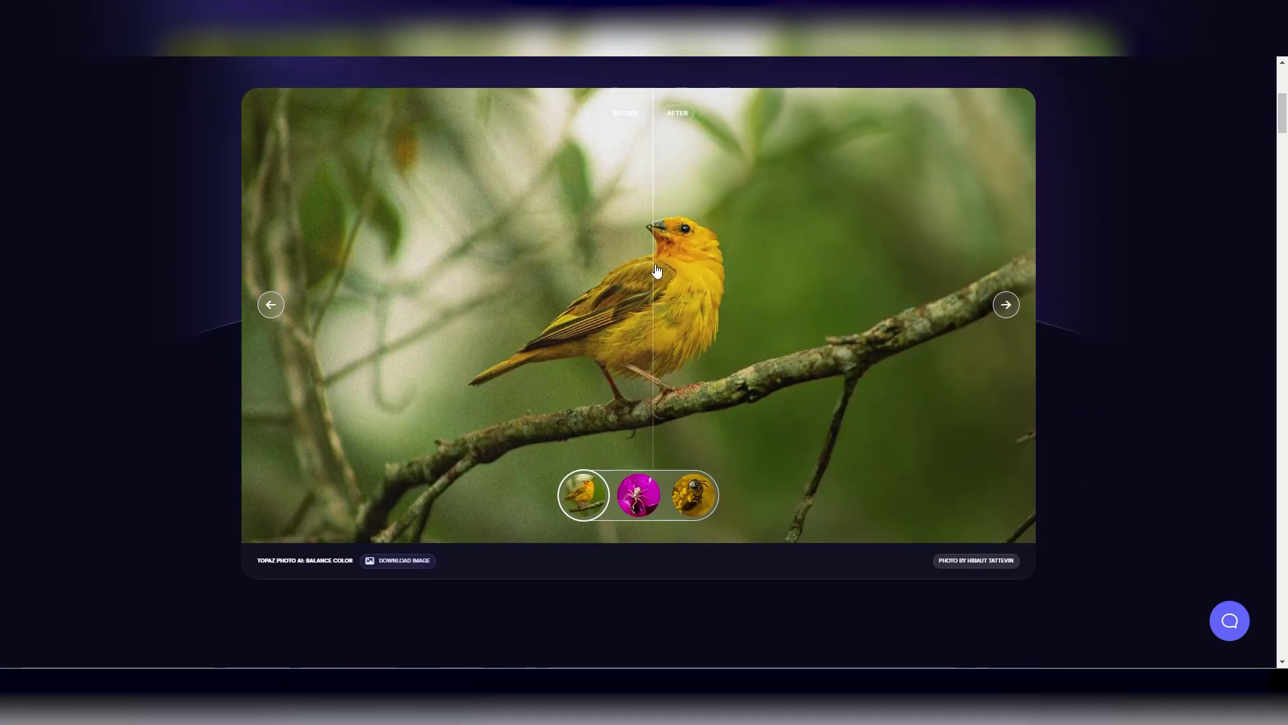
click(649, 497)
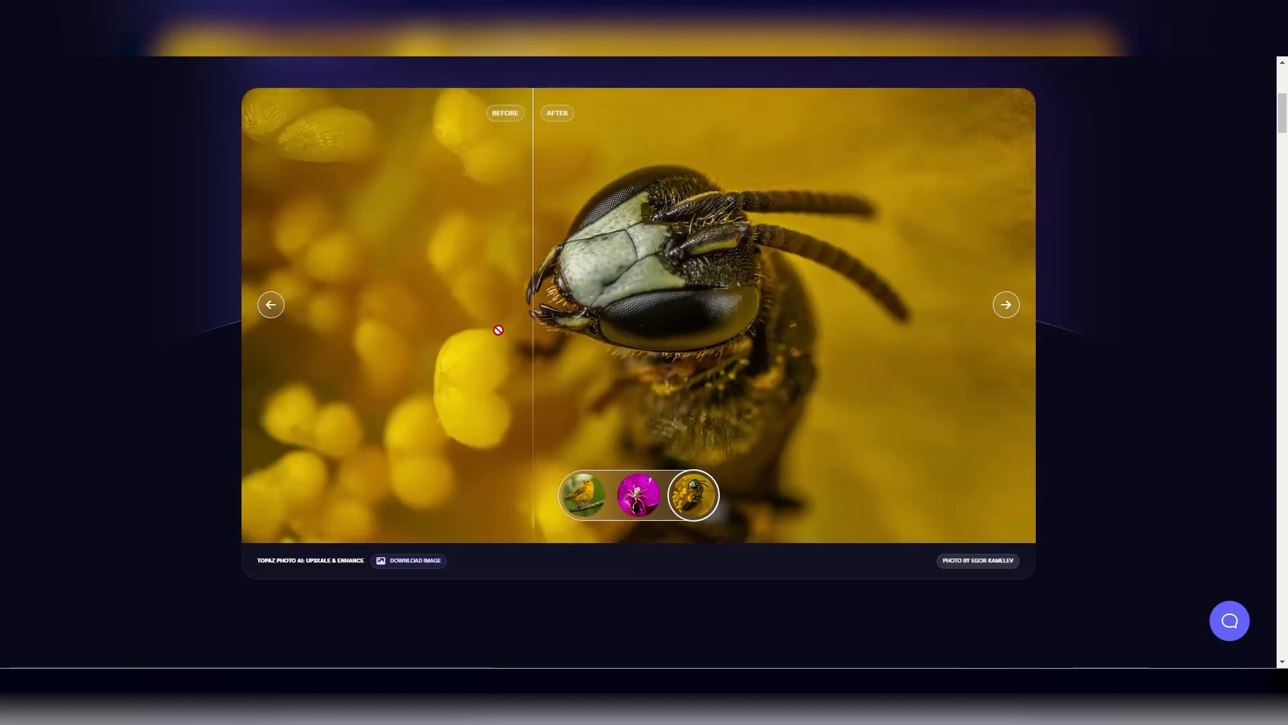
Step: Review the page's customer reviews, feature overview and Enhance Quality section
scroll(481, 329, down, 15)
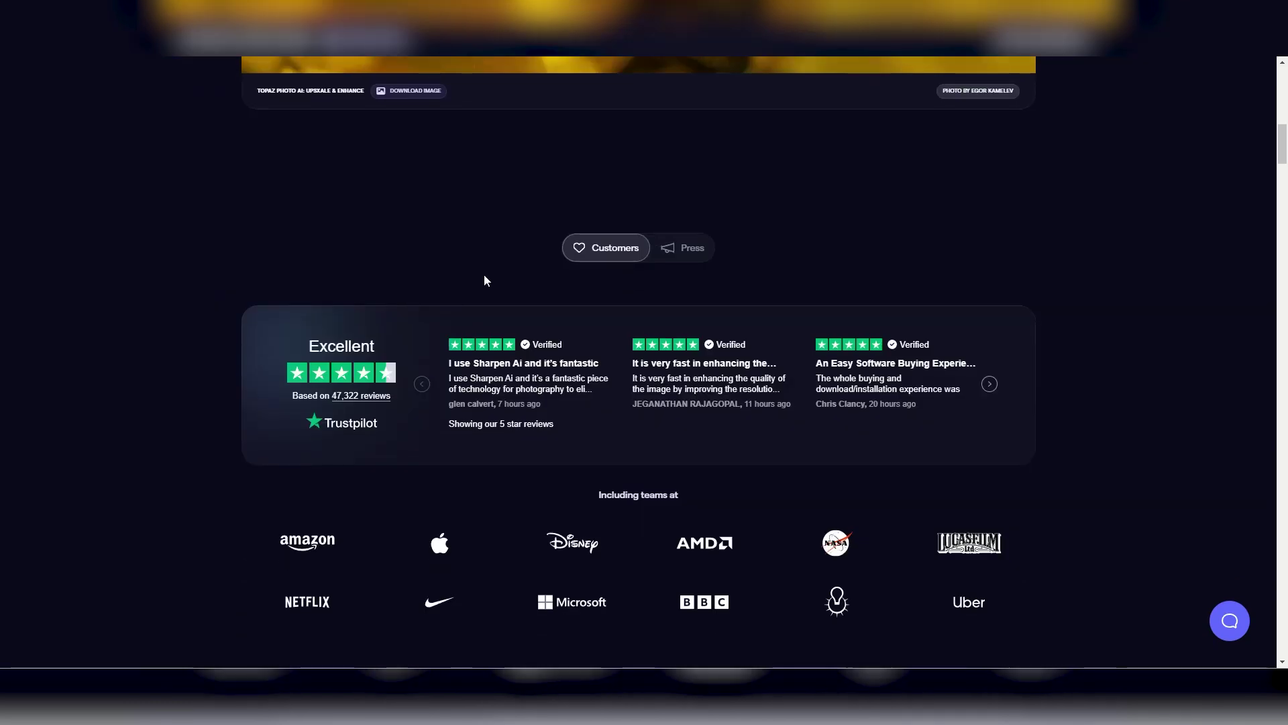
scroll(217, 294, down, 12)
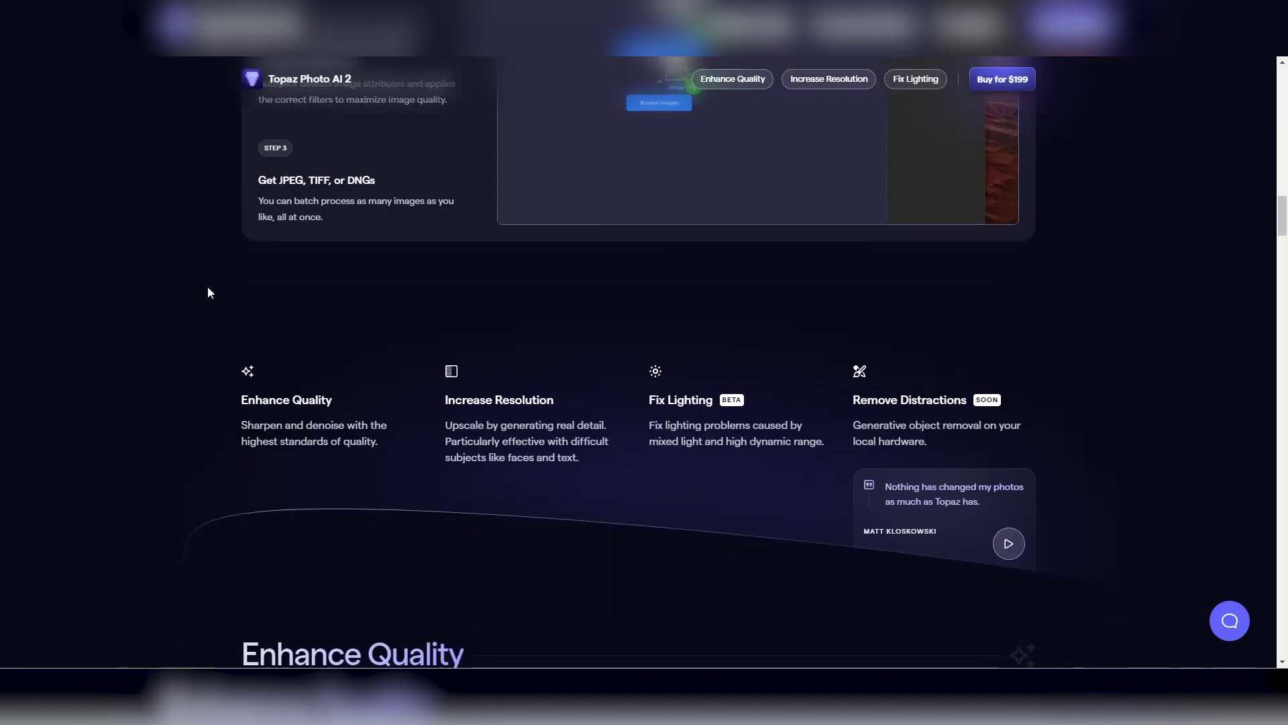
scroll(209, 291, down, 6)
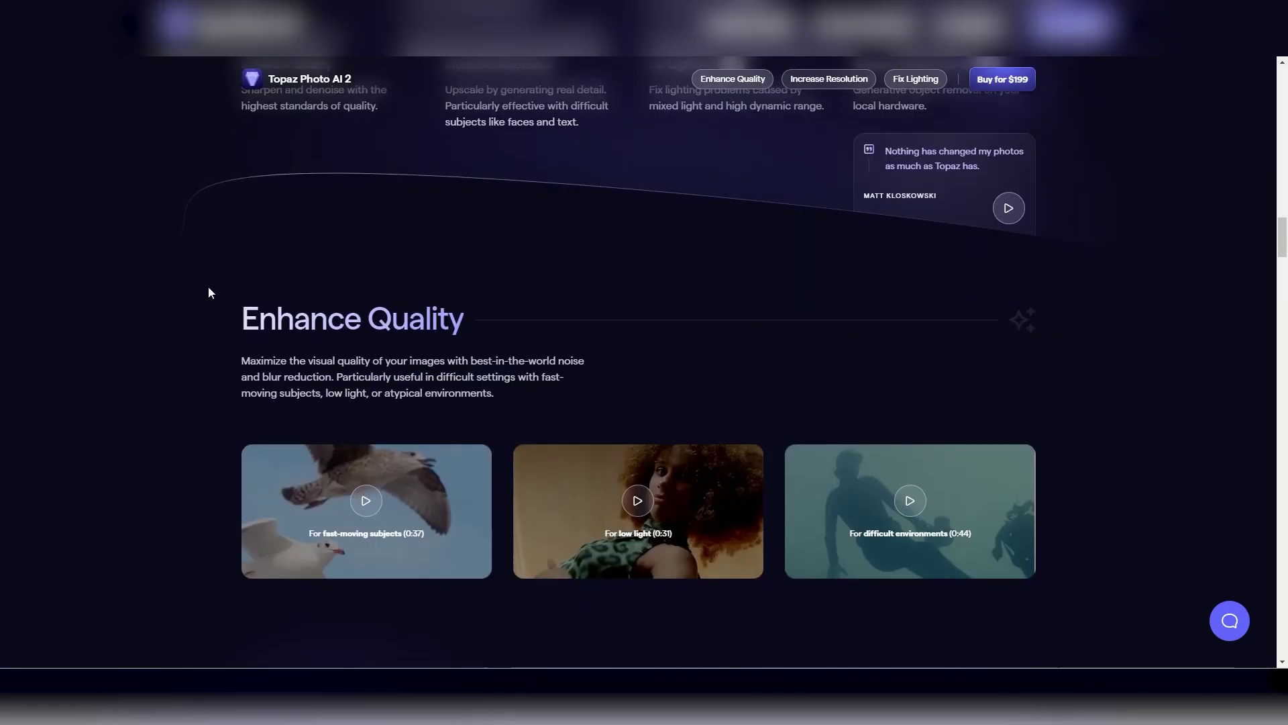
scroll(210, 290, down, 6)
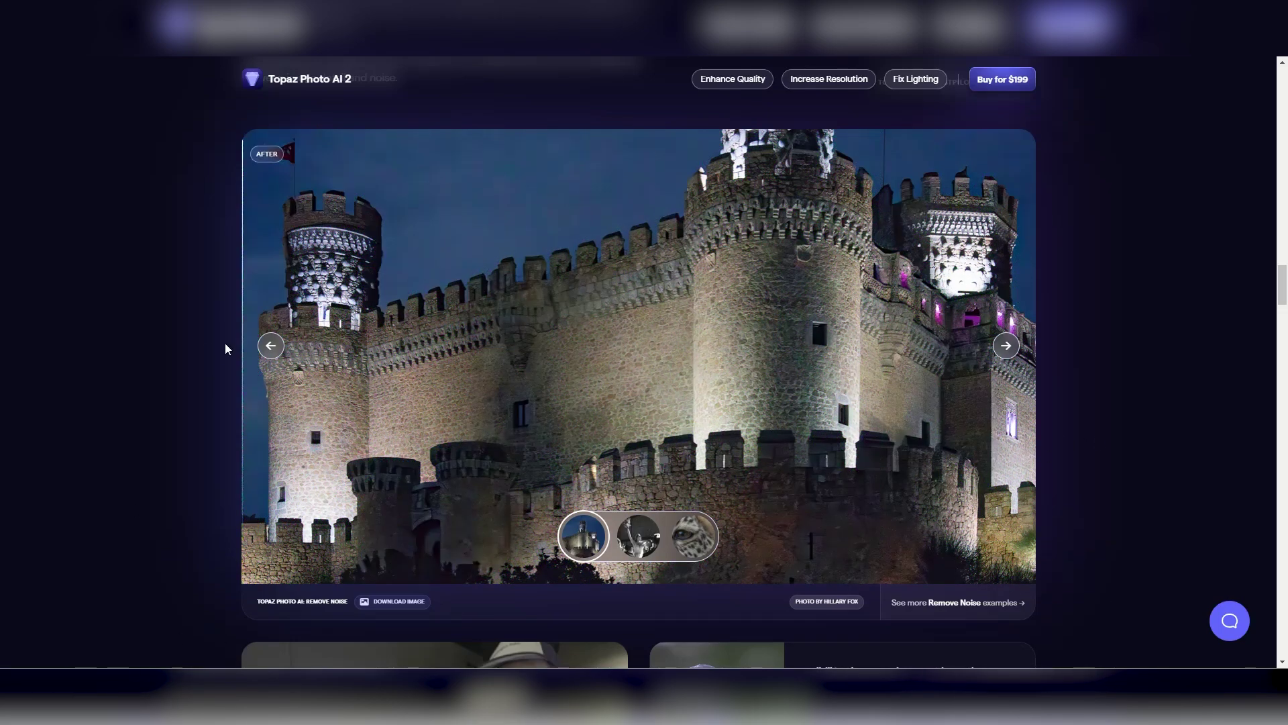
Step: Compare the Remove Noise before-and-after examples of the castle, the bride with the bouquet and the spotted cat's eye
scroll(1081, 421, down, 3)
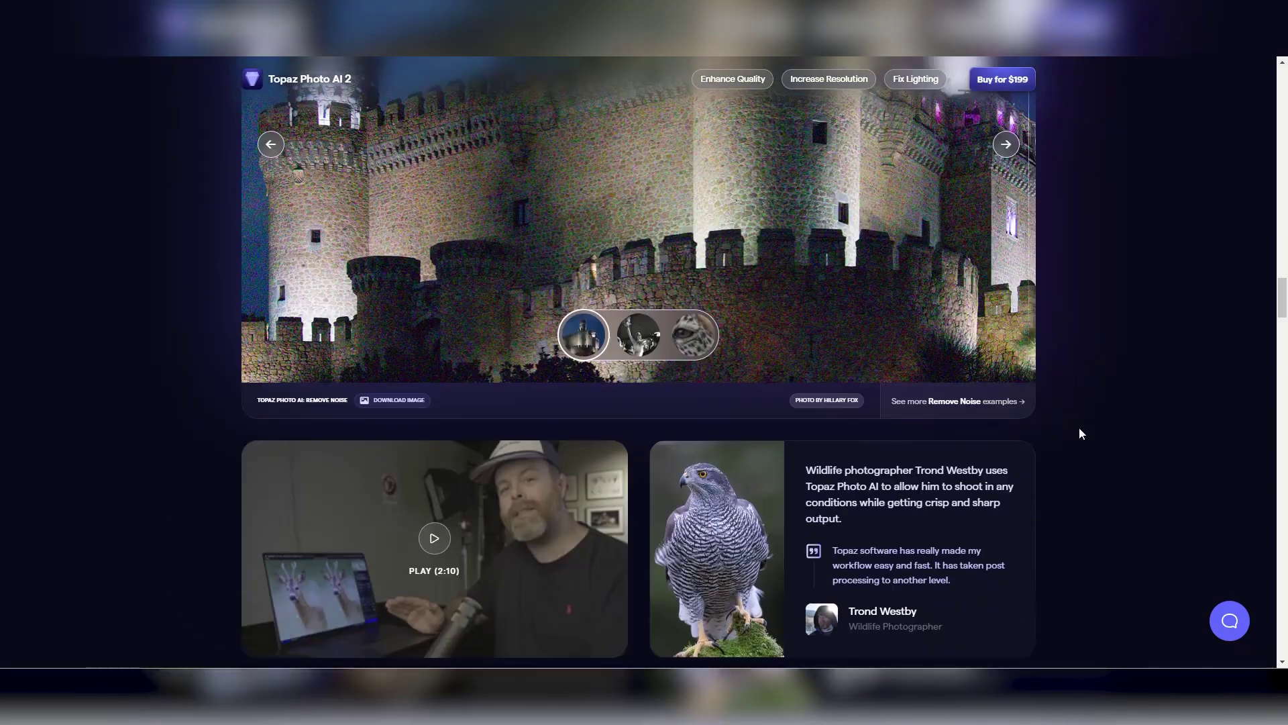
scroll(1083, 408, down, 2)
scroll(947, 521, up, 5)
click(639, 535)
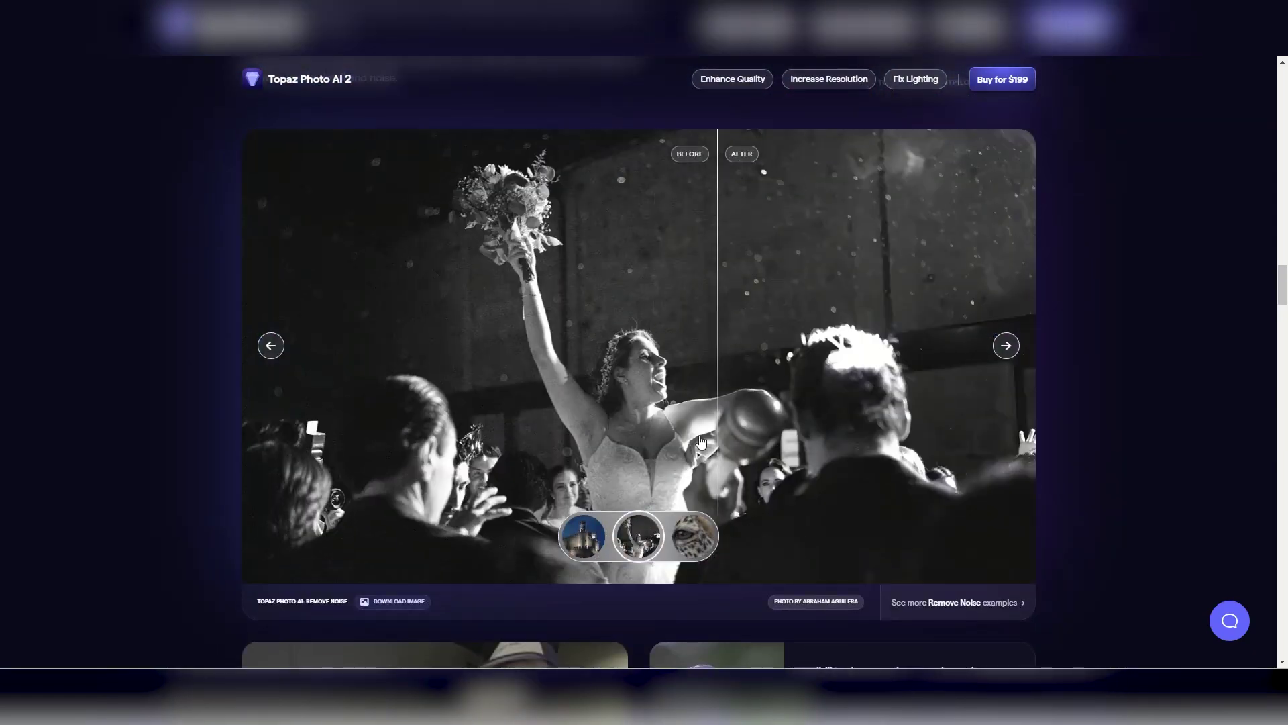
click(710, 525)
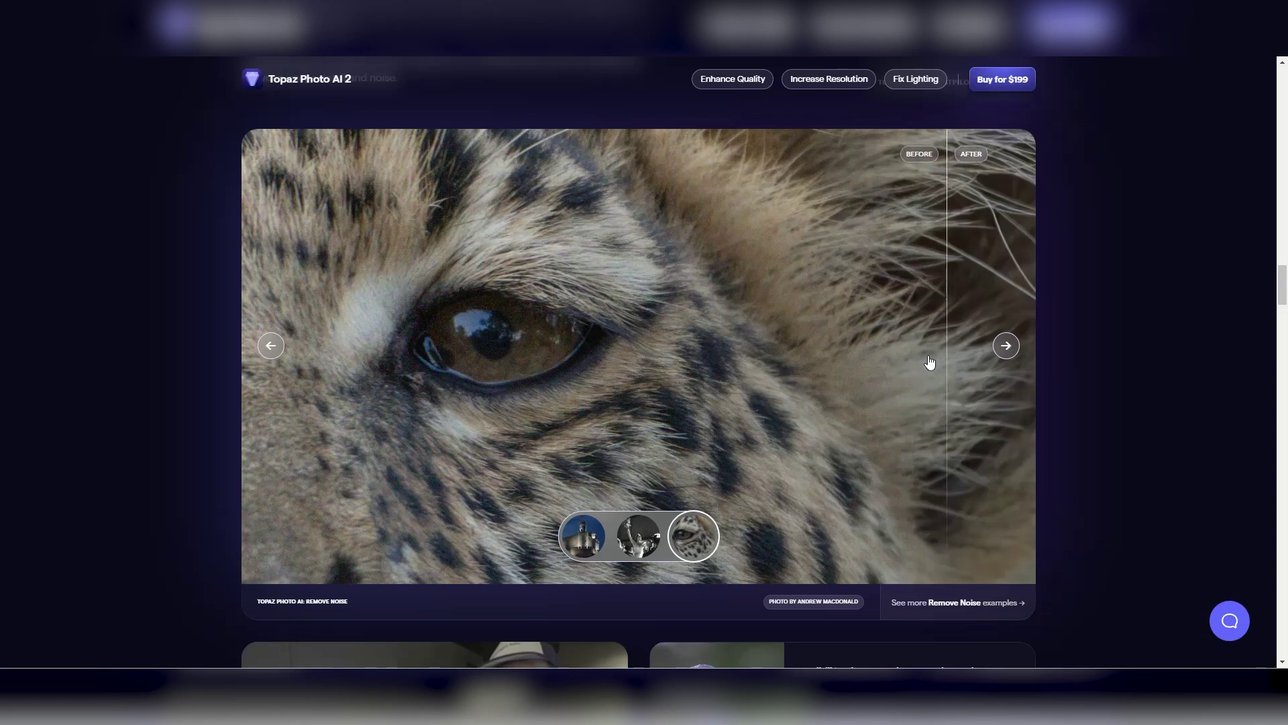
Step: Review the Sharpen, Upscale, Recover Faces and lighting before-and-after examples, and continue to the end of the Topaz Photo AI product page
scroll(1081, 339, down, 15)
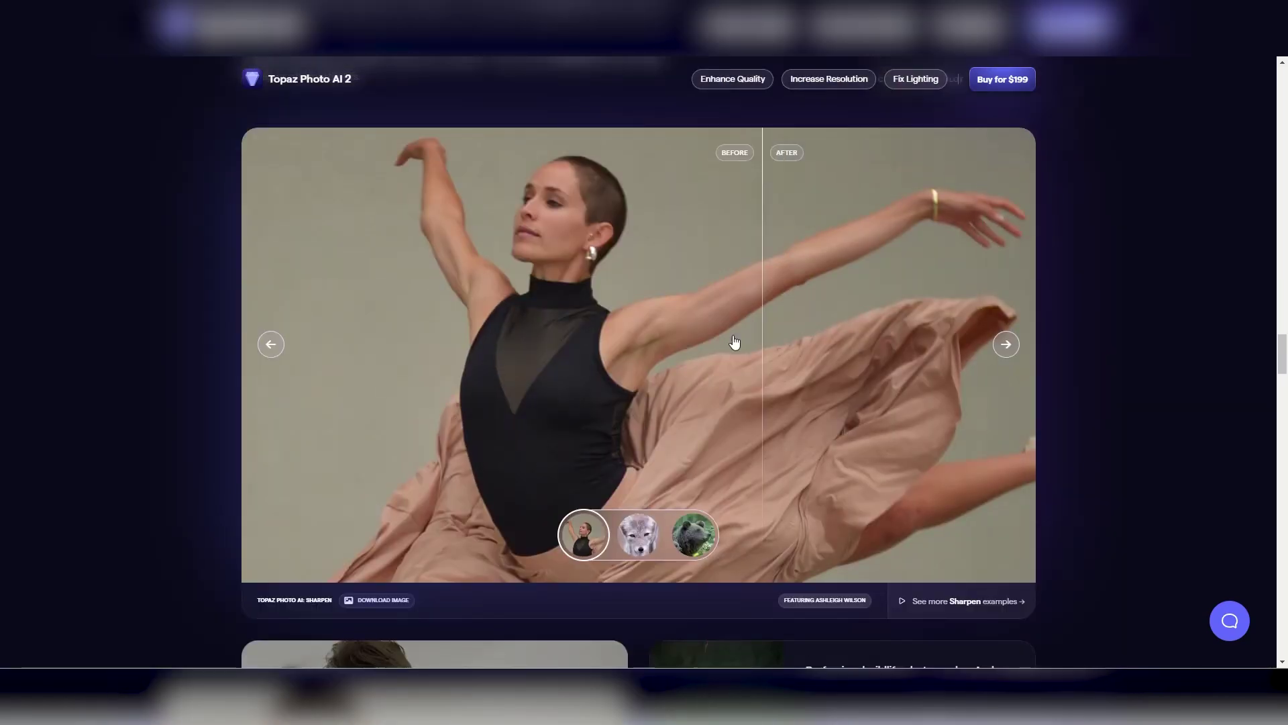
scroll(1072, 304, down, 9)
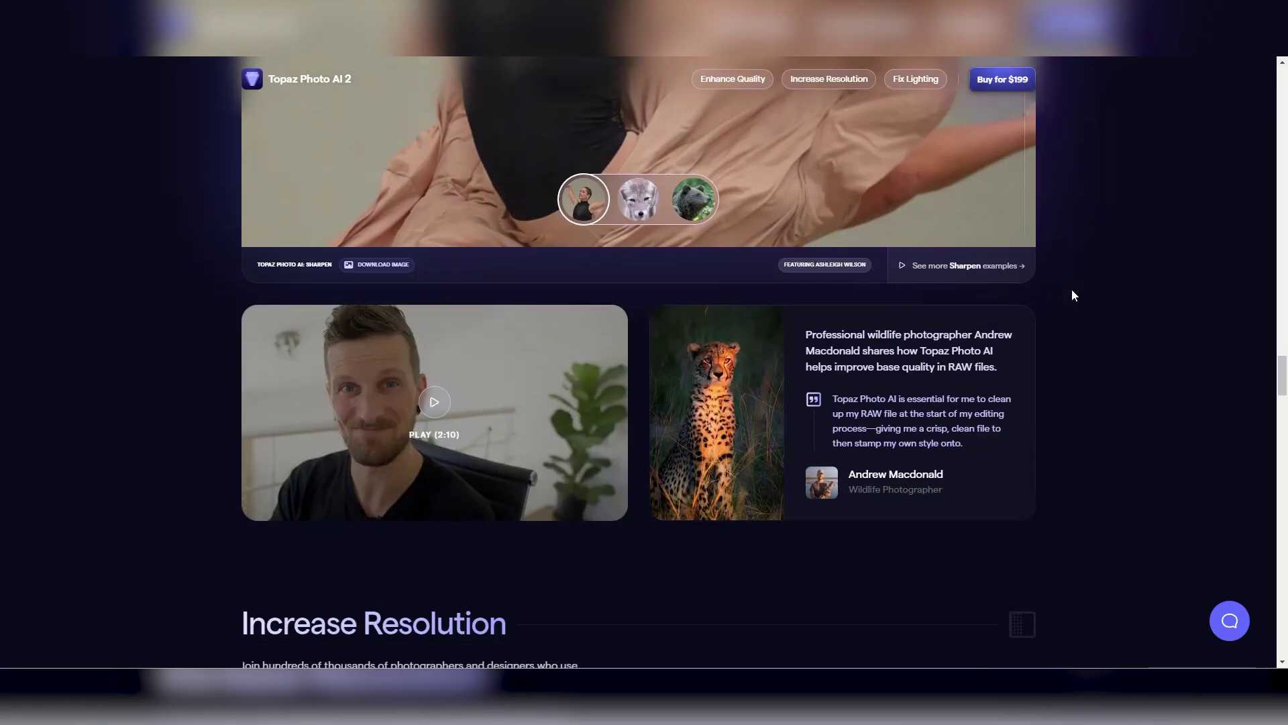
scroll(1074, 292, down, 9)
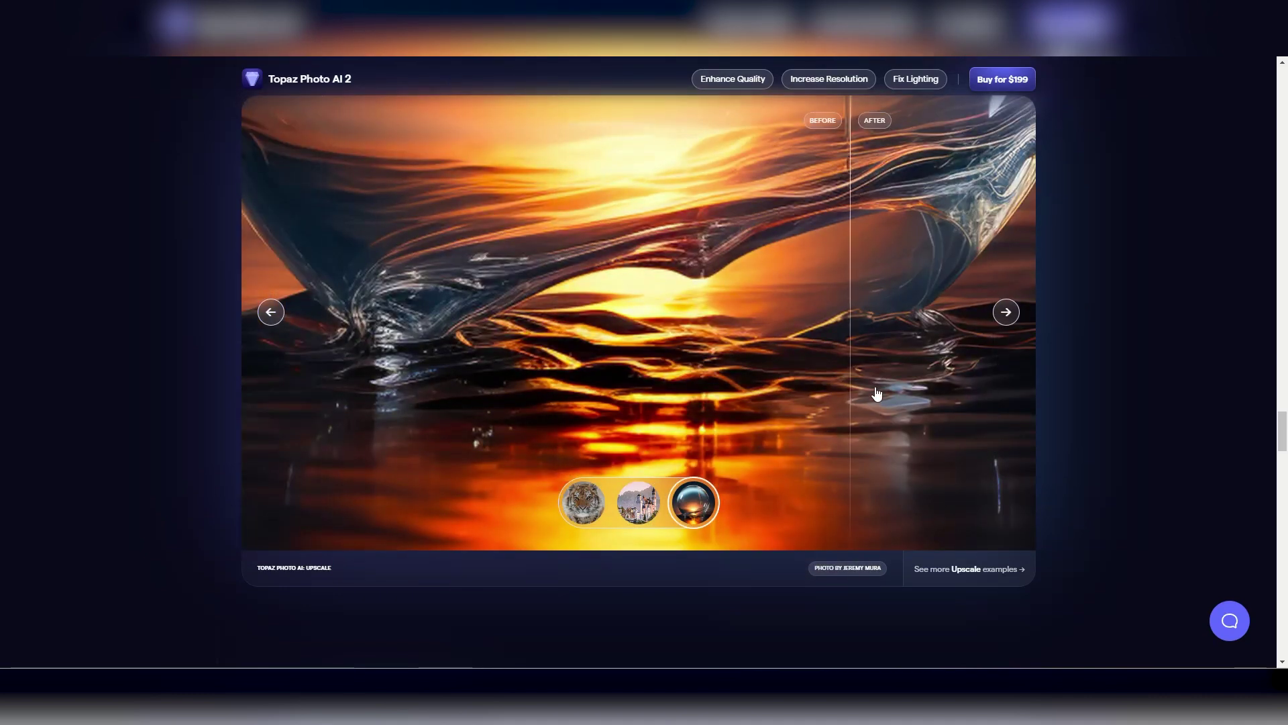
scroll(175, 400, down, 5)
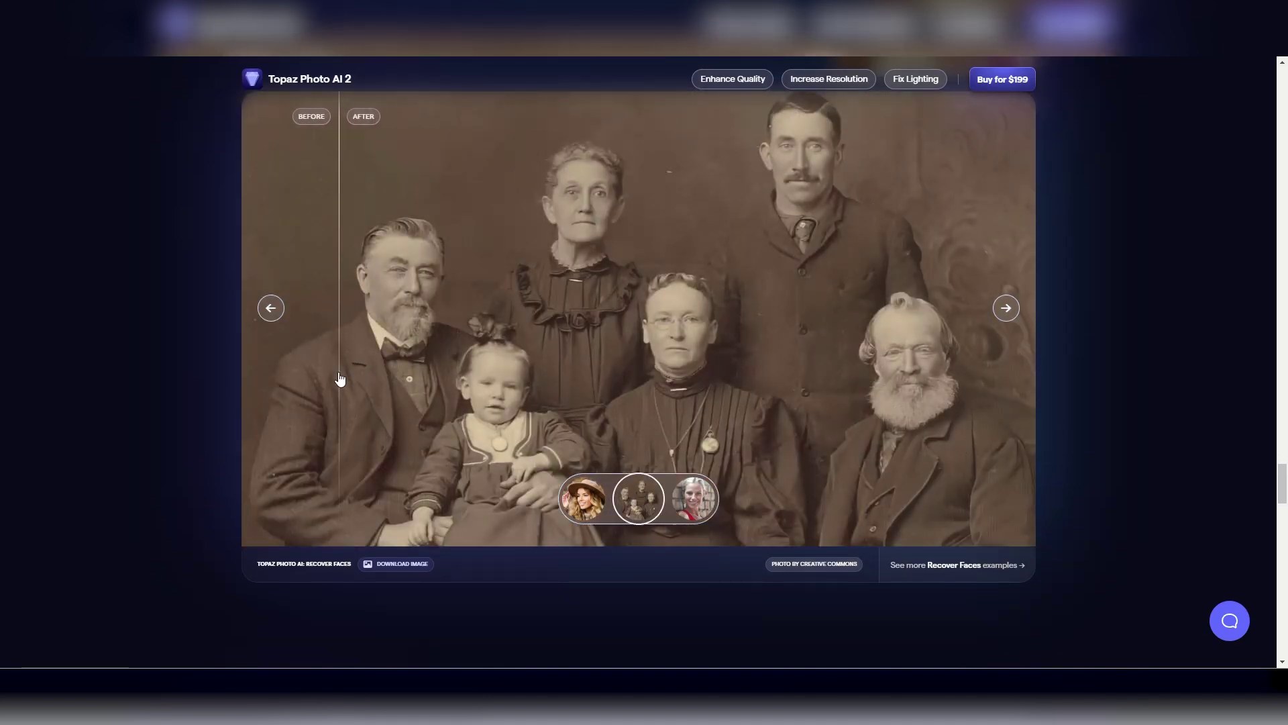
scroll(151, 400, down, 10)
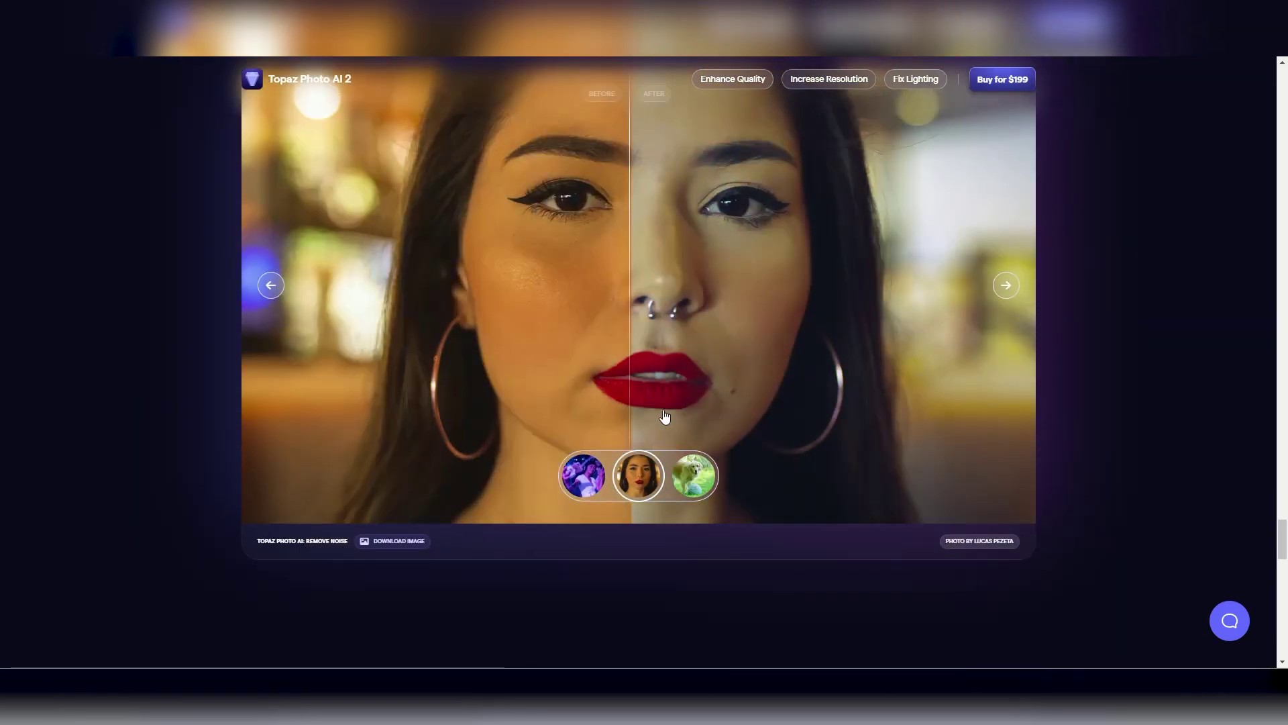
scroll(170, 401, down, 15)
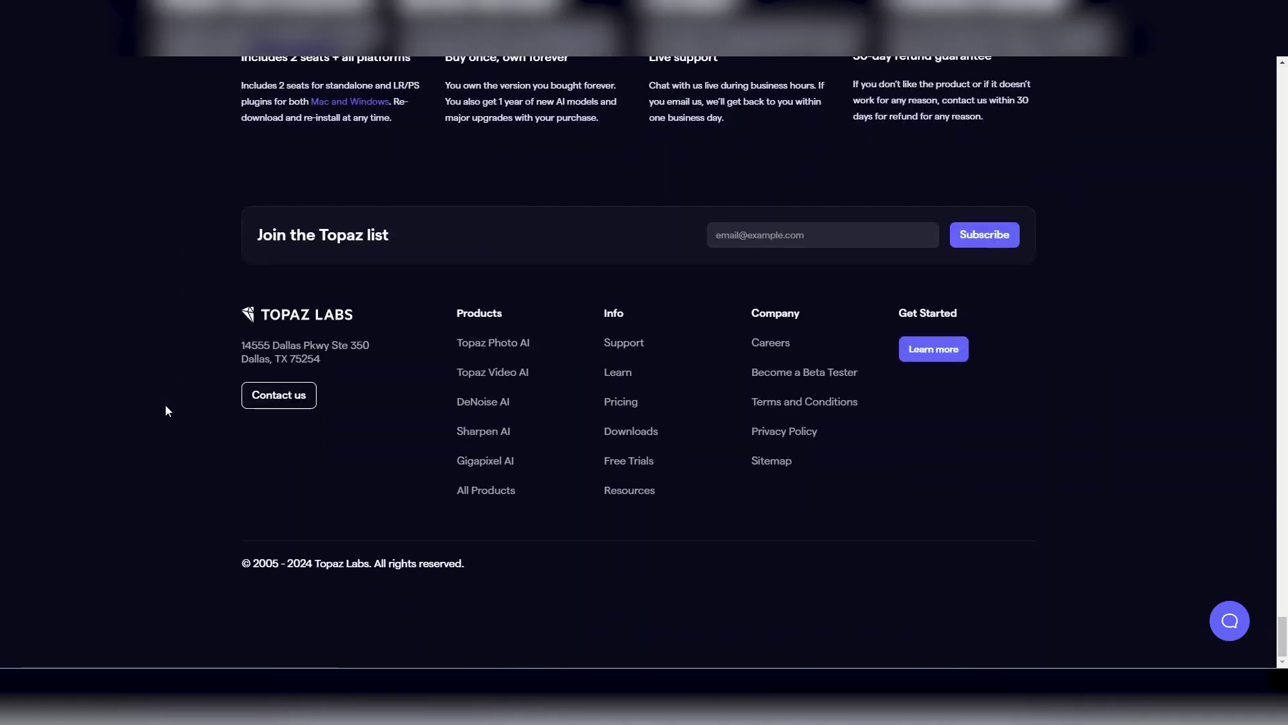
Step: Go to the free trial downloads, install Topaz Photo AI for Windows with the license accepted and the default data directory, and launch it
click(640, 456)
scroll(182, 424, down, 3)
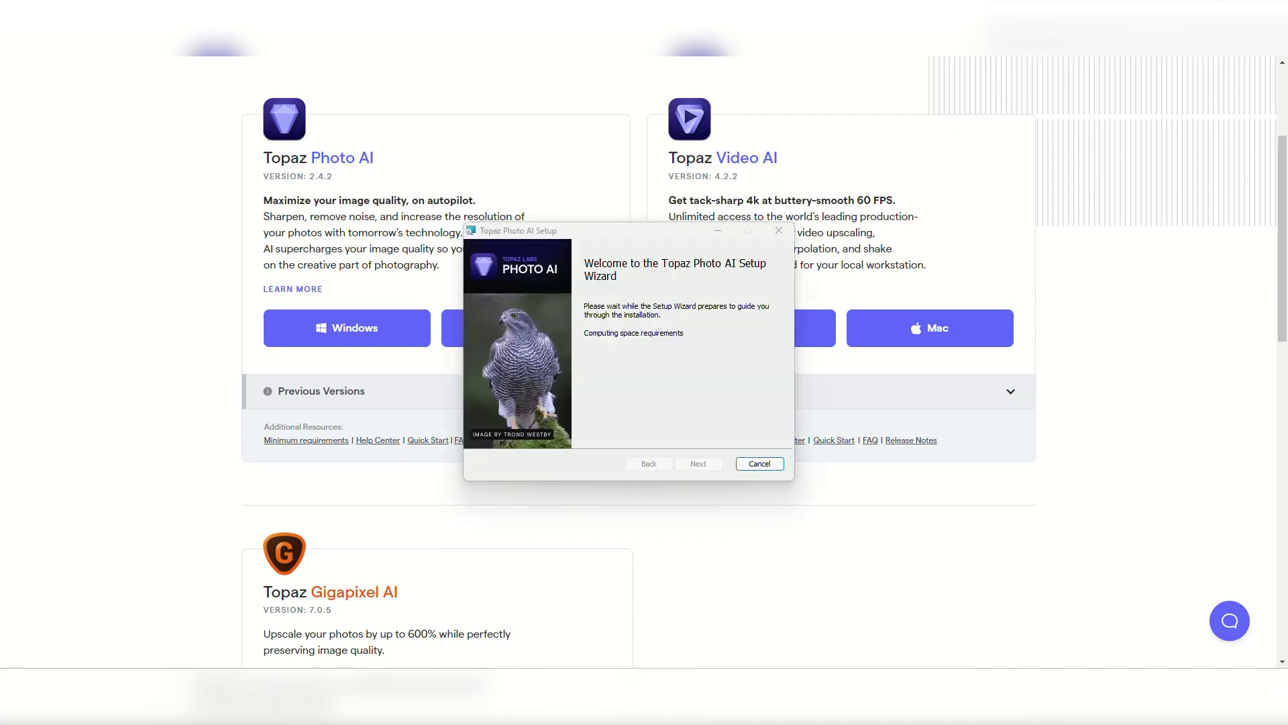
click(706, 466)
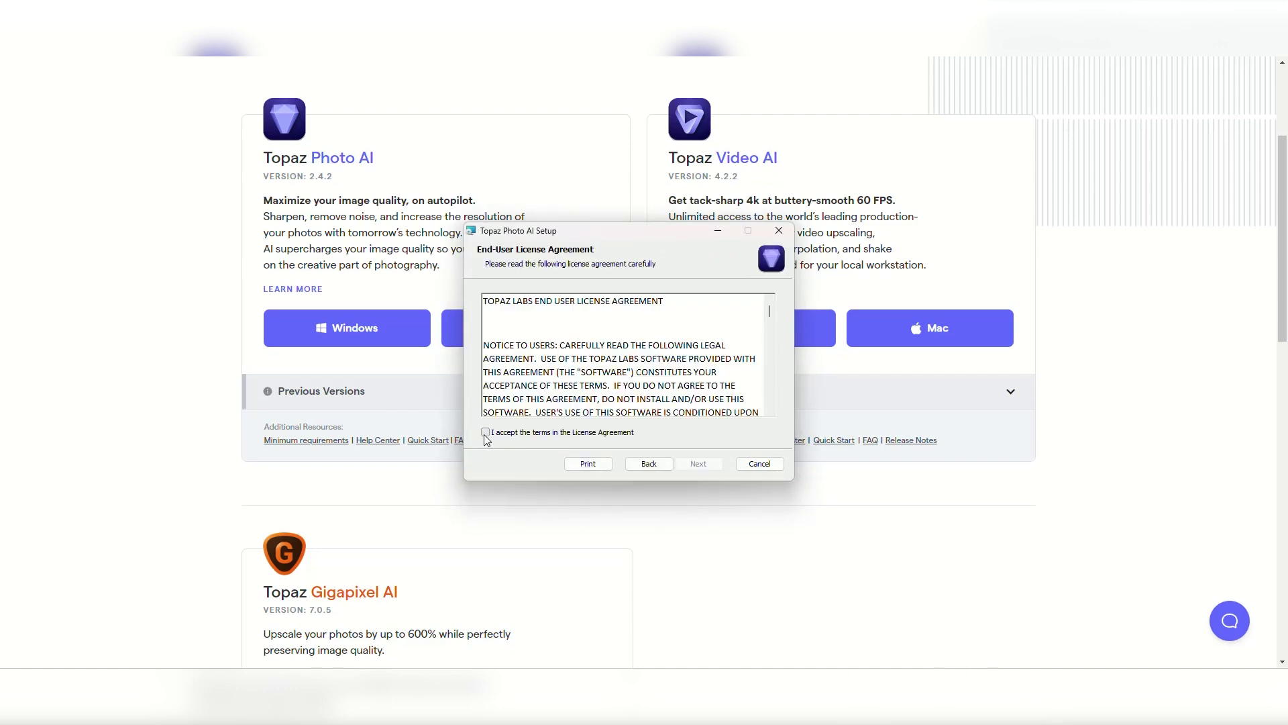
click(719, 462)
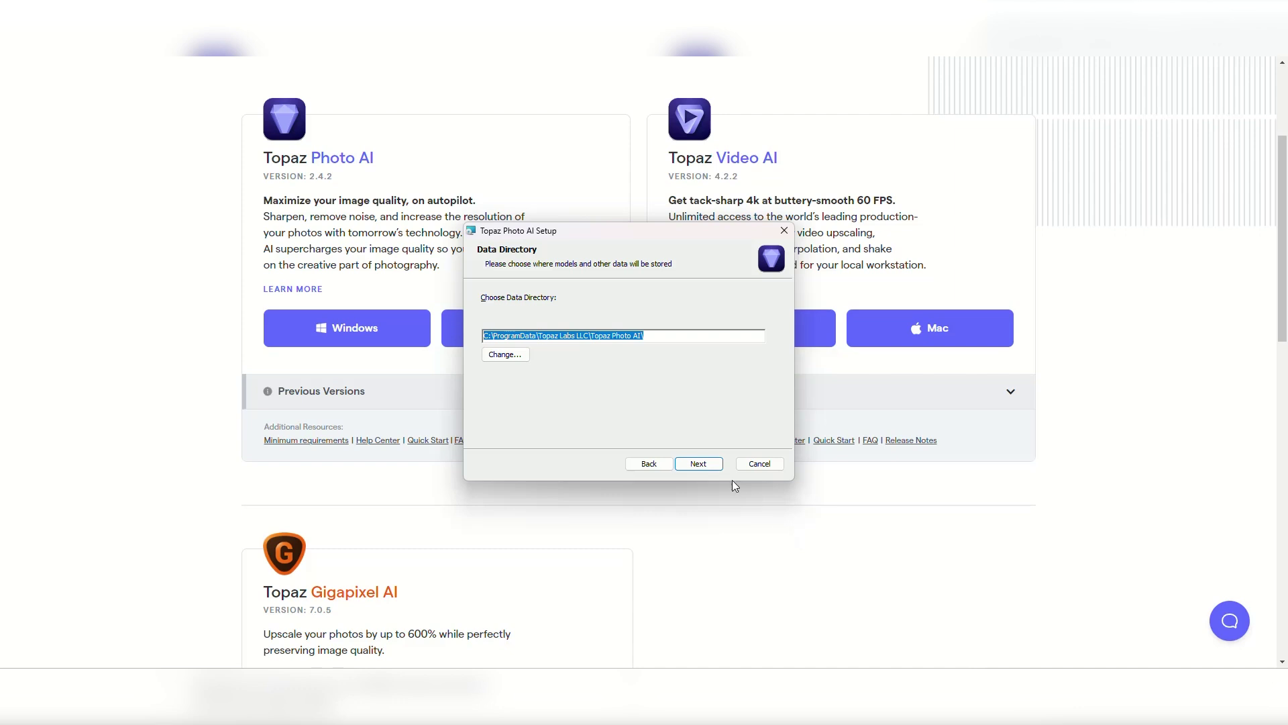
click(698, 464)
click(701, 467)
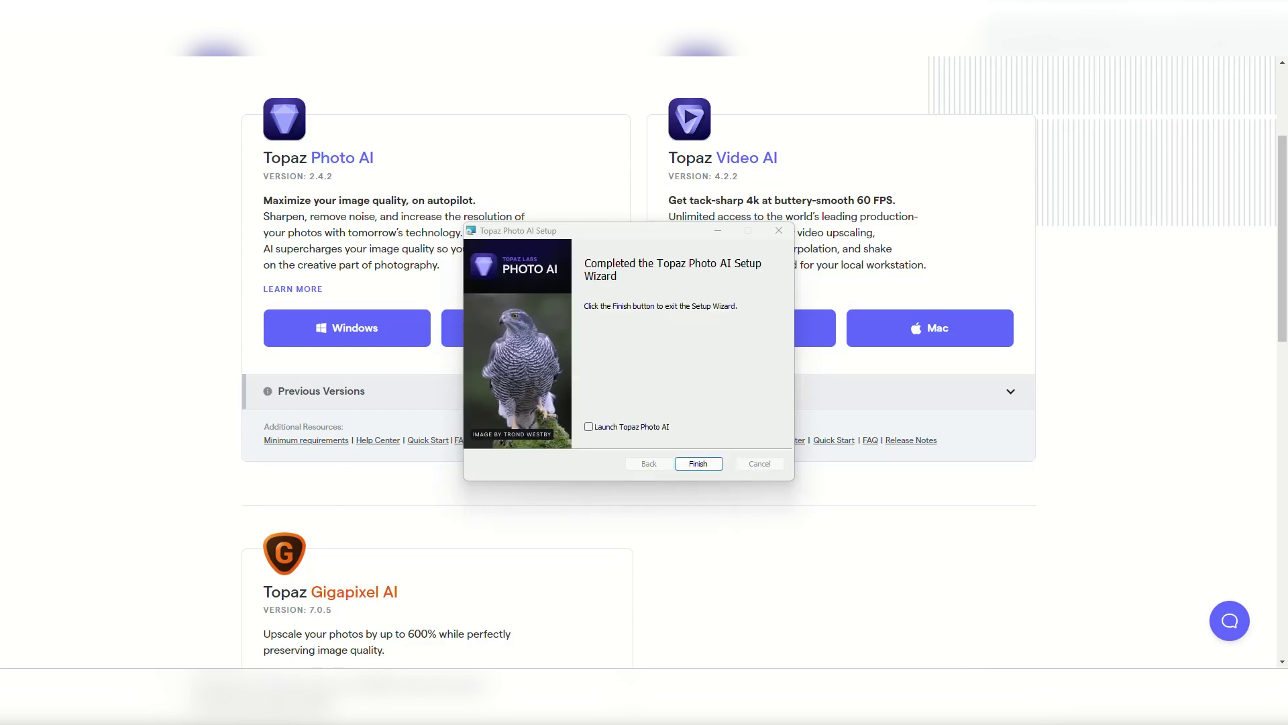
click(590, 428)
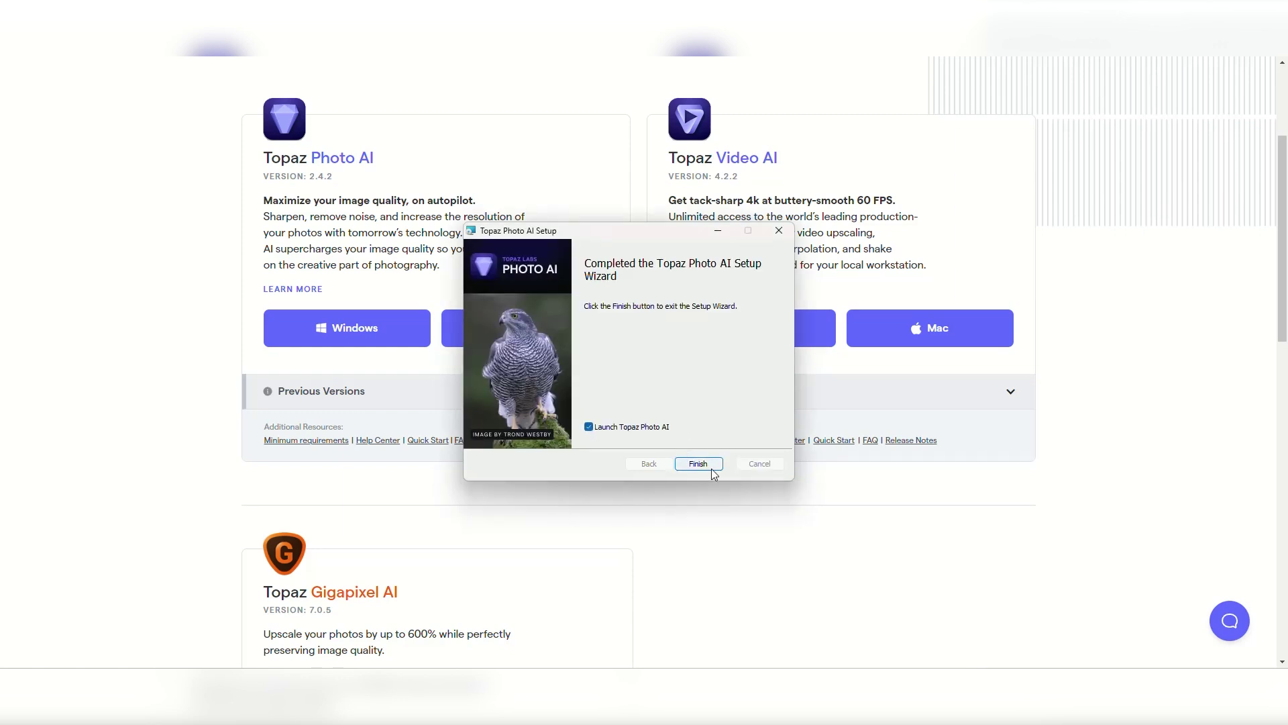
click(698, 464)
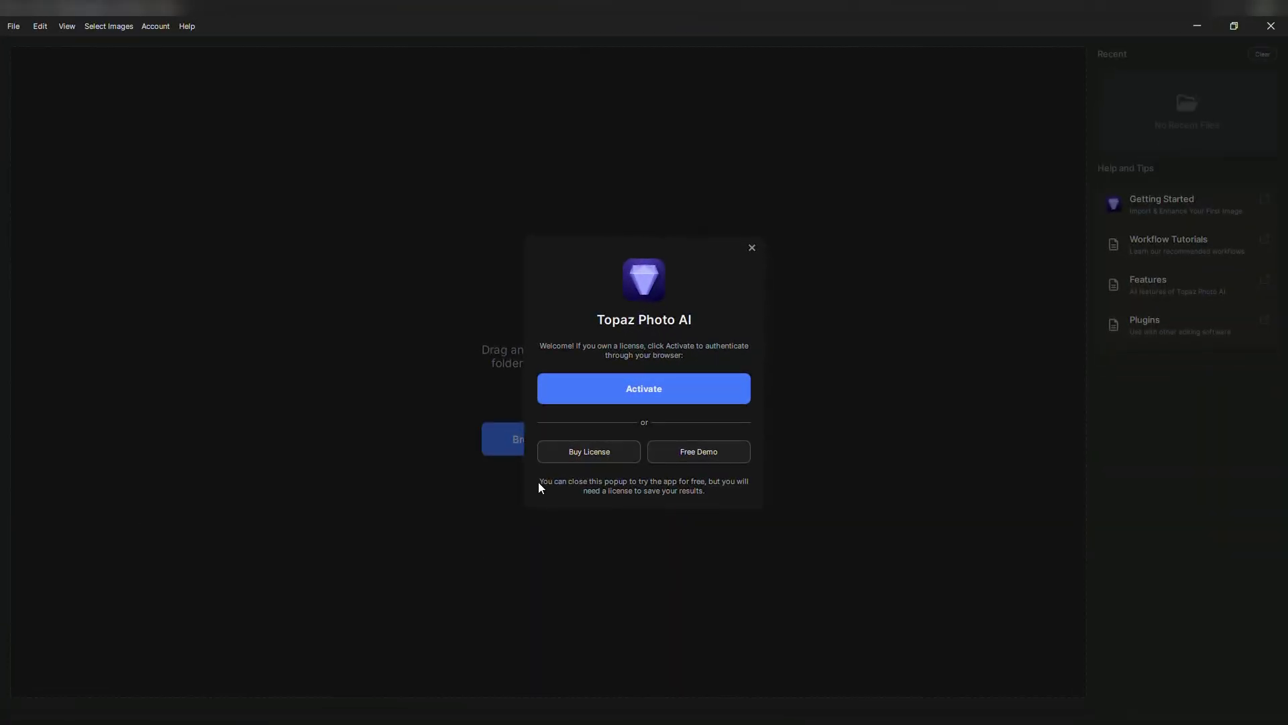
Step: Start Topaz Photo AI as a free demo and go through the New Features introduction
click(734, 460)
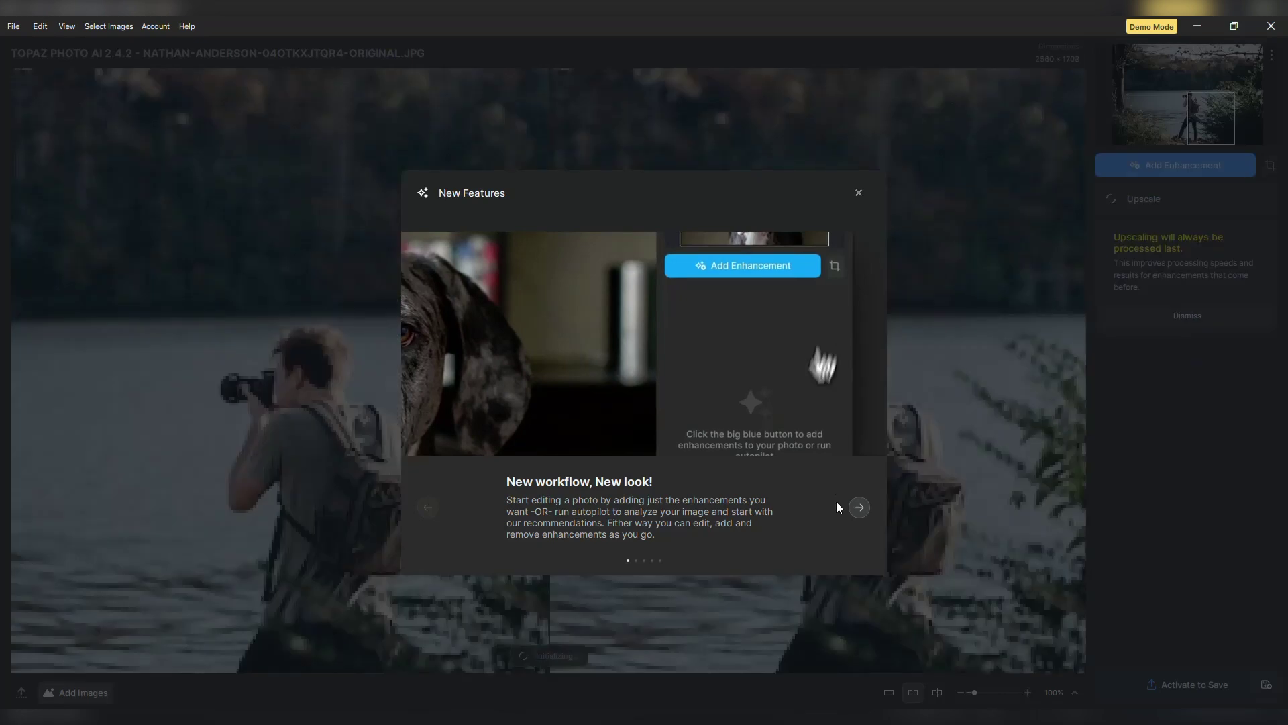
click(859, 507)
click(859, 508)
click(859, 508)
click(859, 508)
click(835, 506)
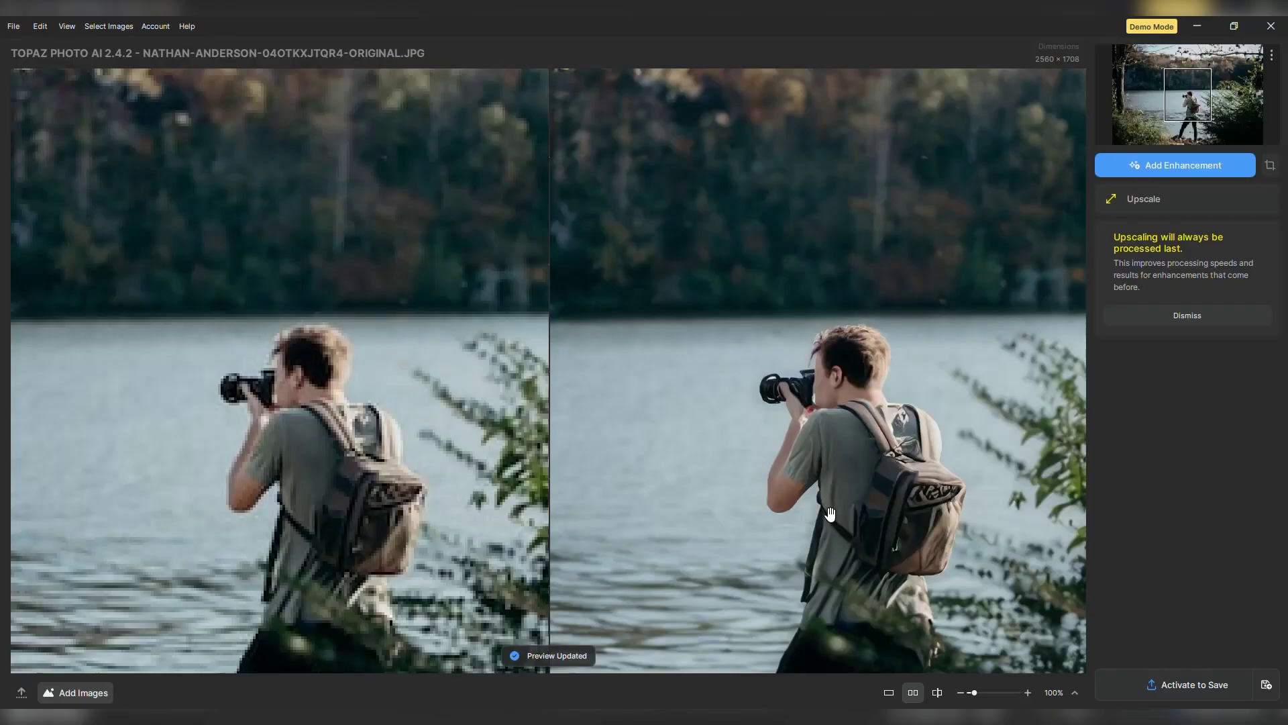
Step: Look over the enhancement options and menus for the lakeside photographer image, and compare its upscale with the original in split view
scroll(414, 459, down, 5)
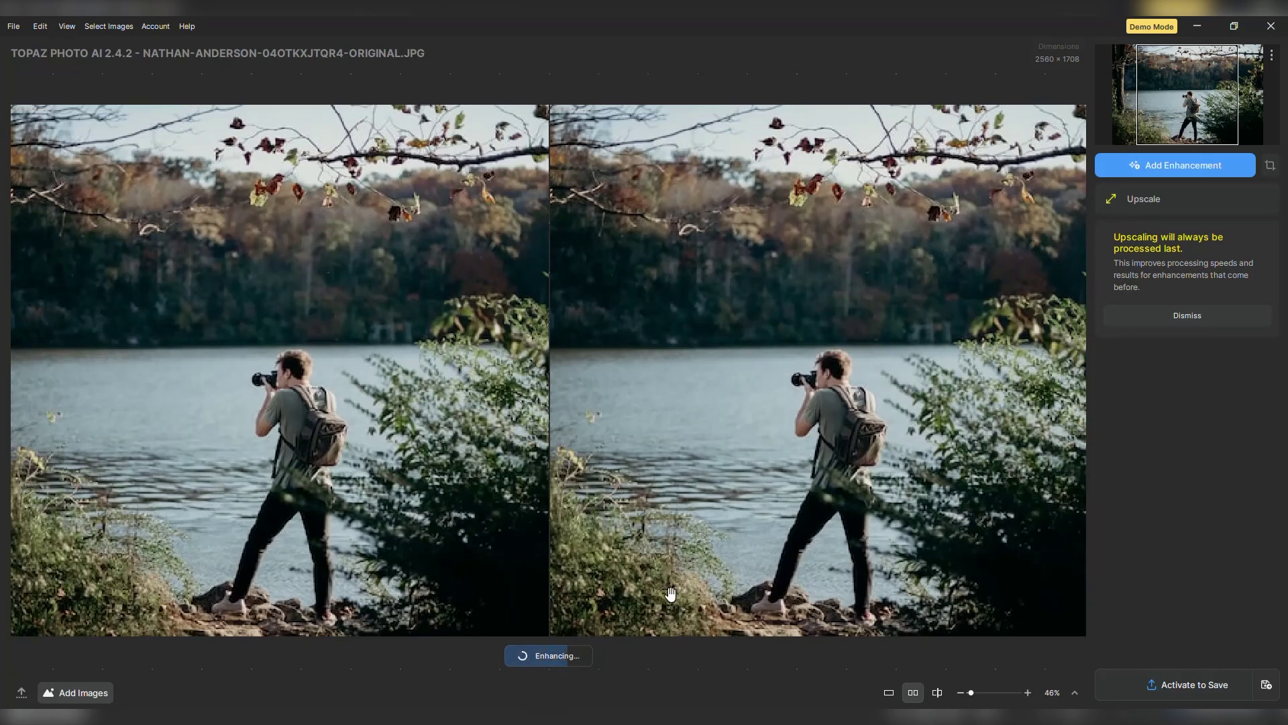
click(1195, 166)
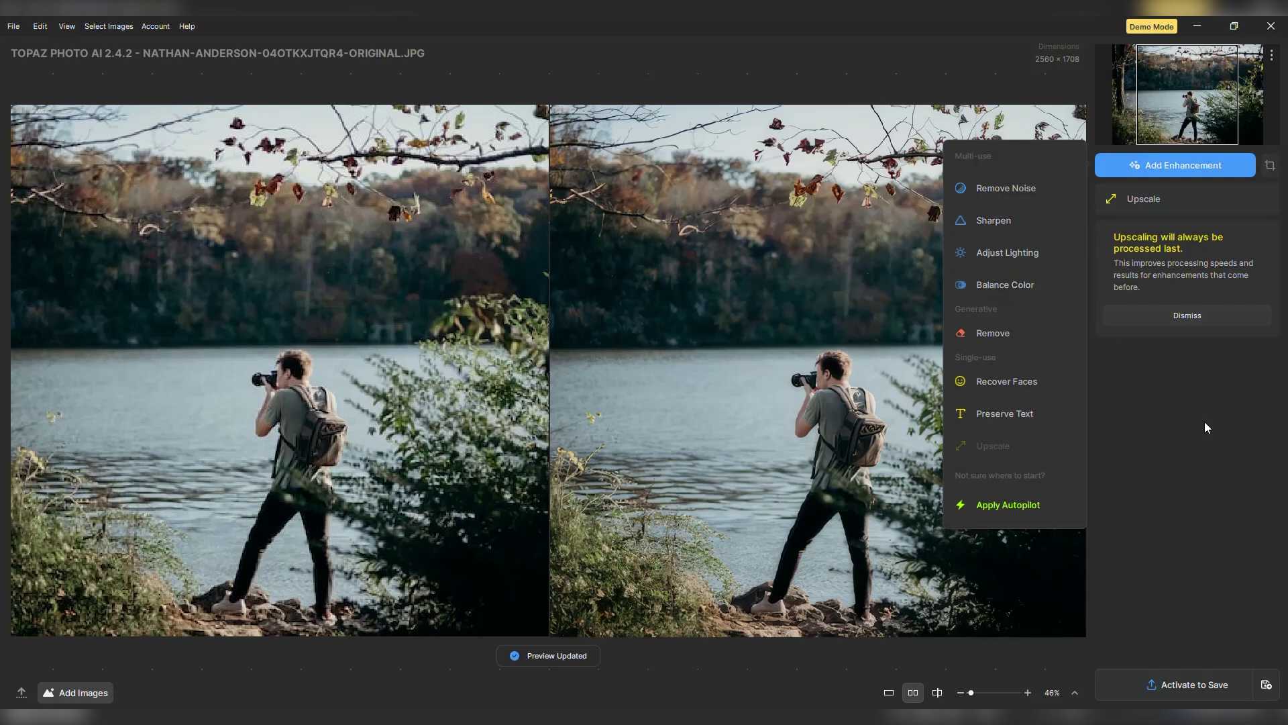
click(40, 26)
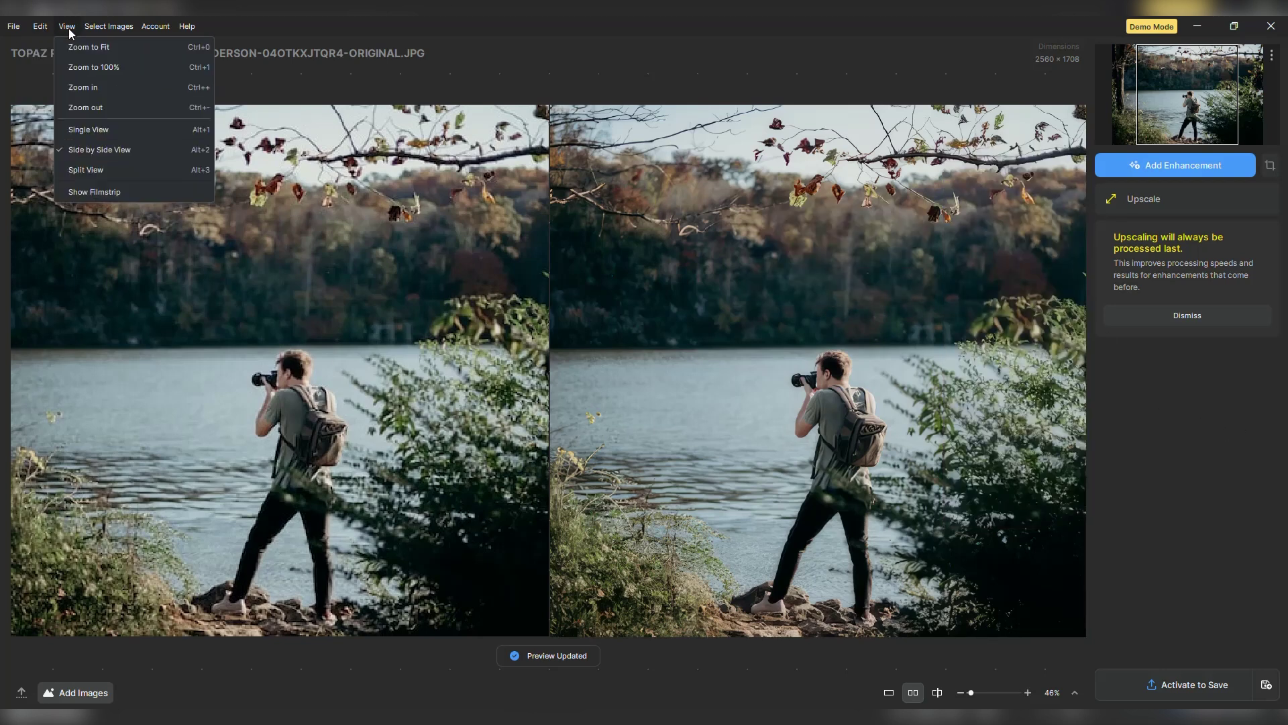
mouse_move(185, 30)
click(937, 692)
drag(546, 416, 67, 292)
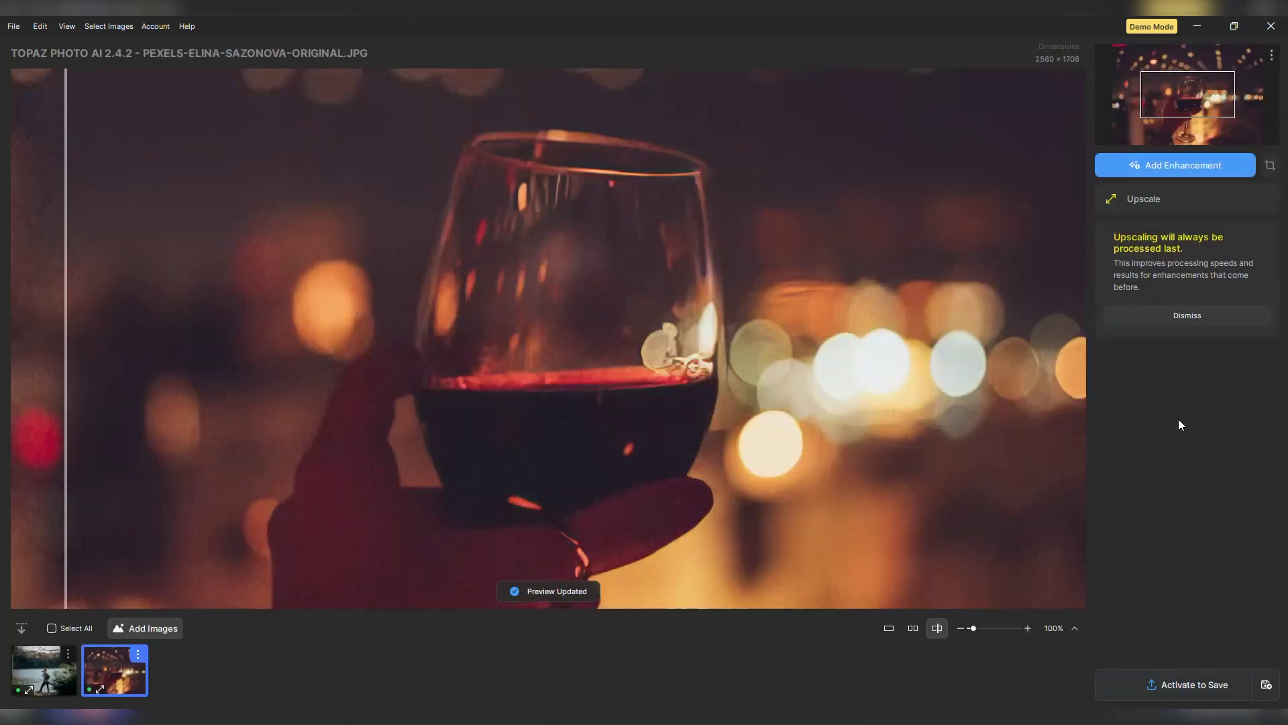
Step: Compare the upscaled wine glass photo with its original across the whole image in split view
drag(74, 357, 15, 369)
key(ctrl+0)
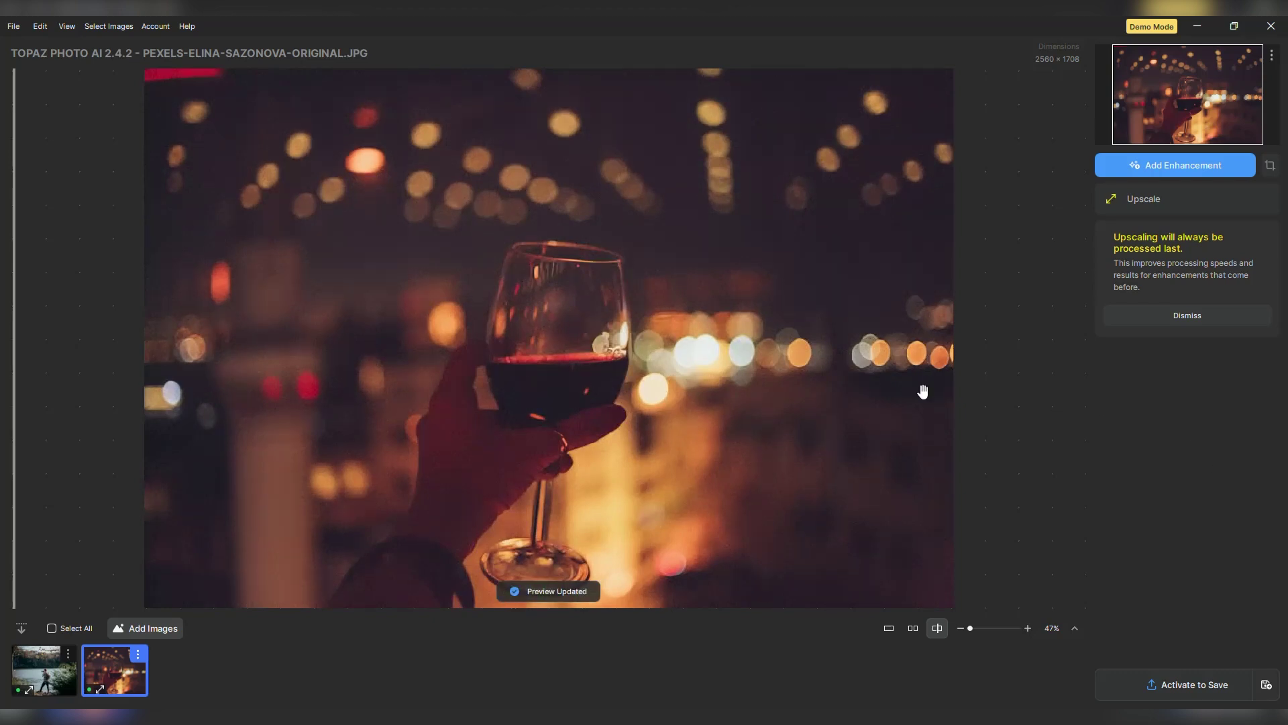
drag(646, 374, 985, 374)
Step: Add the Remove Noise enhancement to the wine glass photo and compare the result with the original
click(1175, 165)
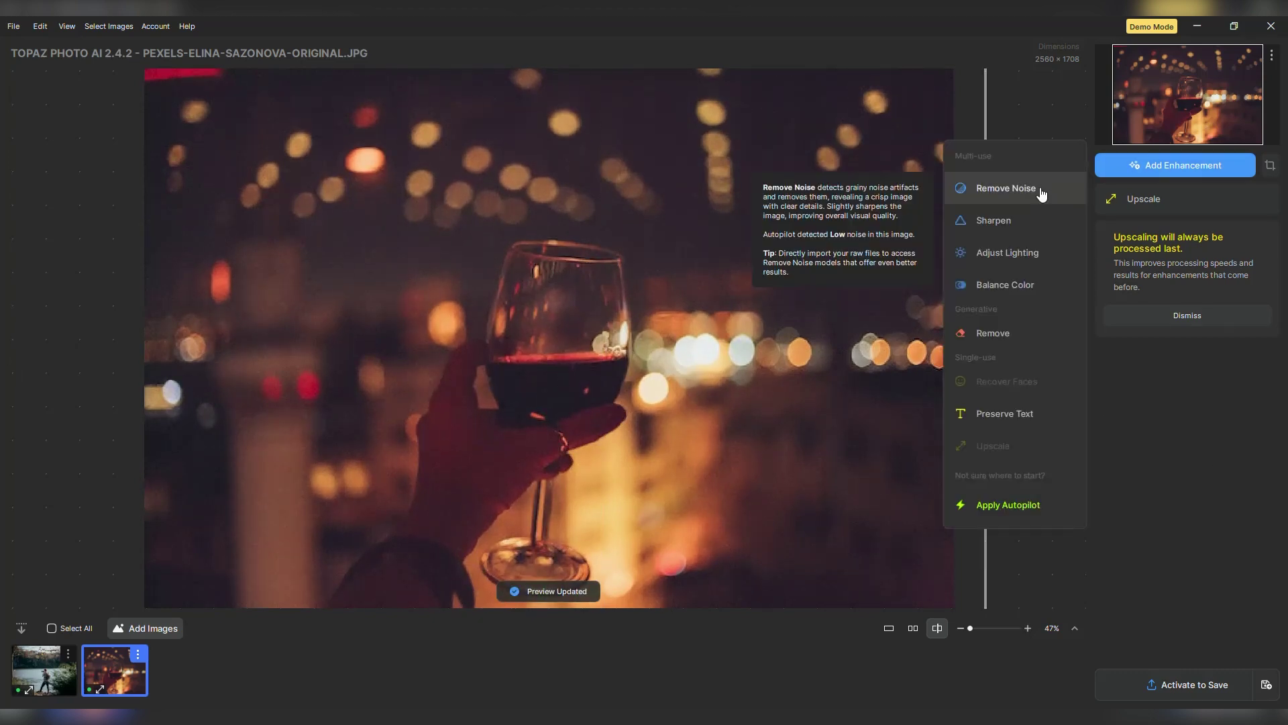
click(1044, 189)
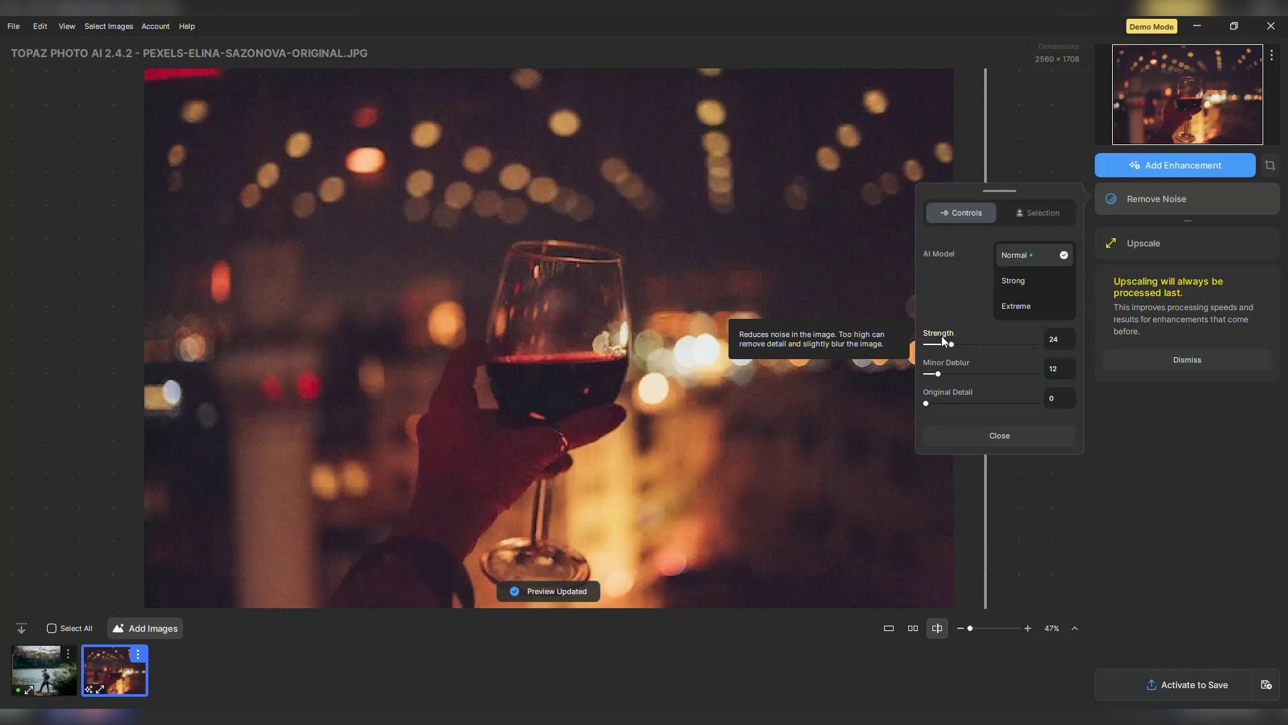
drag(985, 397, 121, 426)
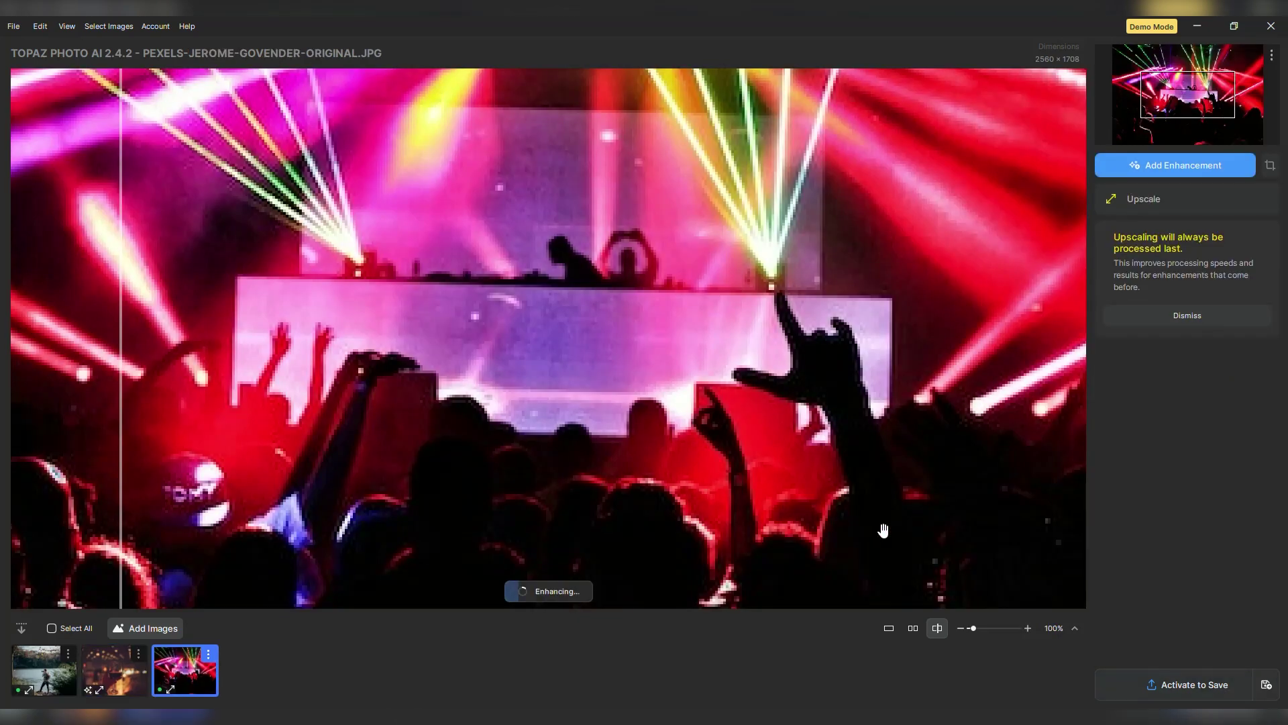
Step: Look over the enhancements available for the concert laser-show photo and compare its upscale with the original in split view
click(1181, 164)
click(1223, 370)
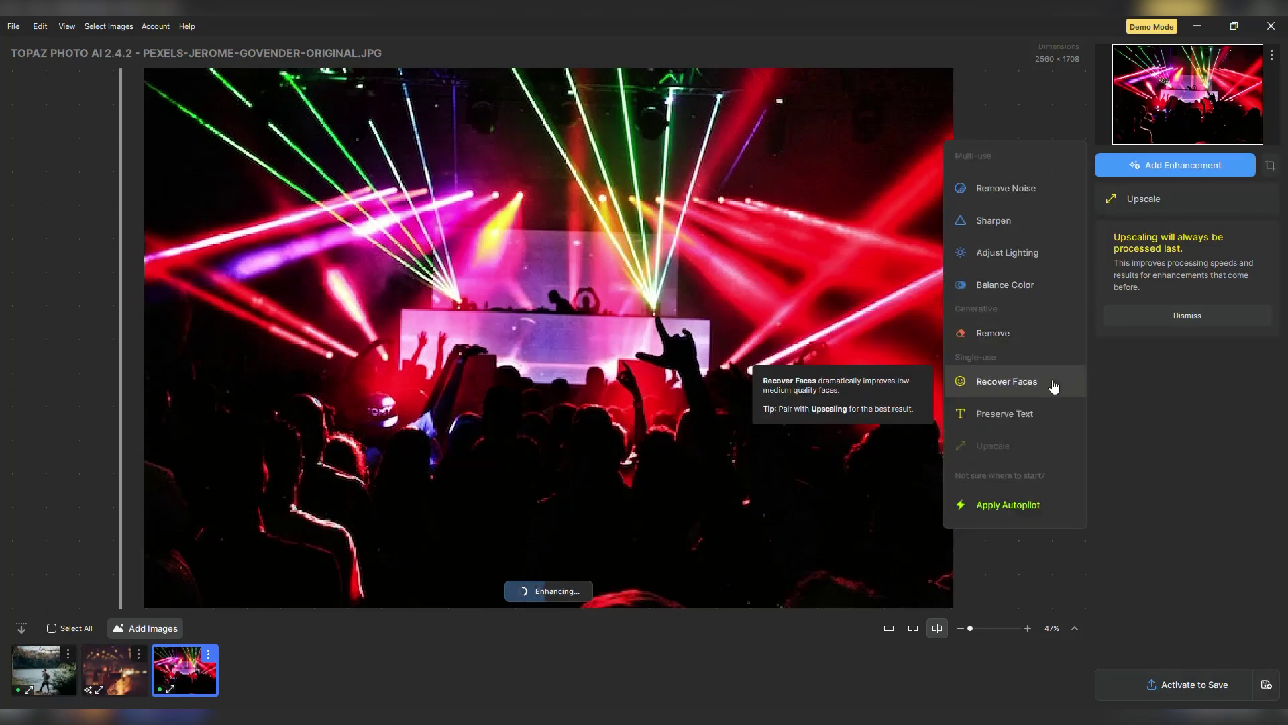
drag(670, 443, 100, 423)
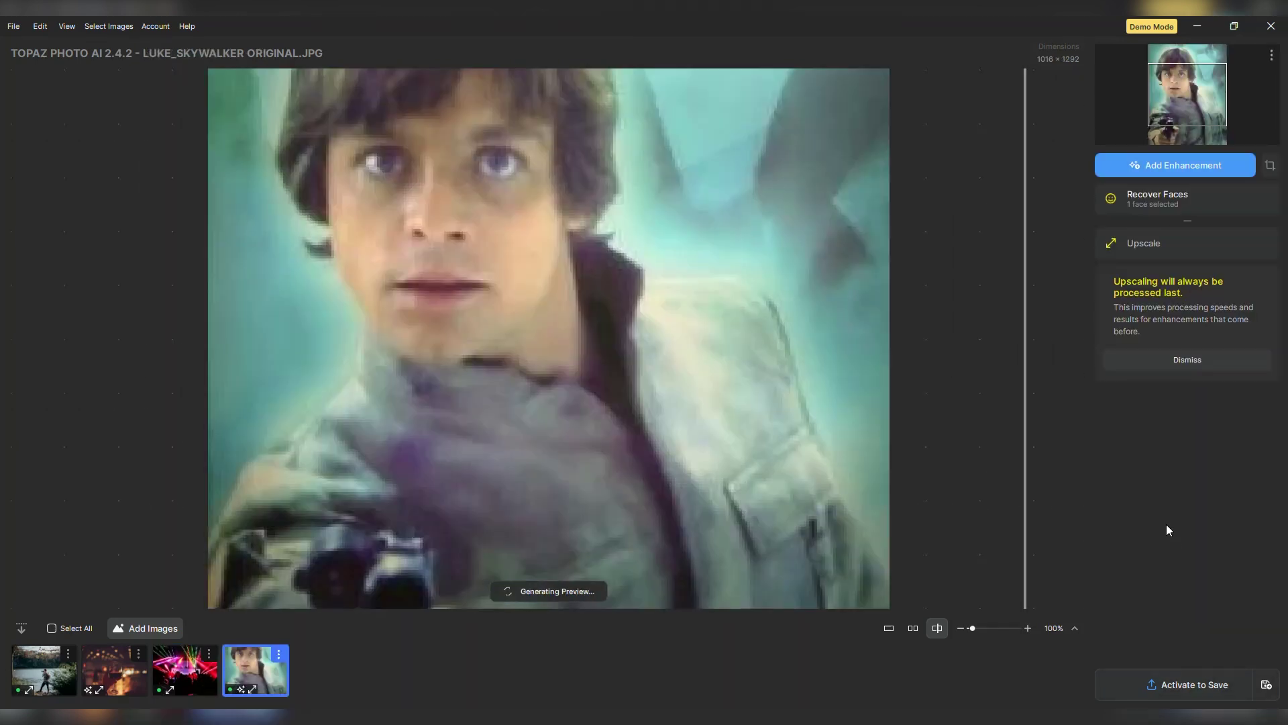
Step: Compare the Luke Skywalker image with face recovery and upscaling against its original, fitted to the view
drag(1025, 442, 171, 416)
key(ctrl+0)
drag(577, 381, 783, 376)
Step: Try adding the Remove Noise, Sharpen and Balance Color enhancements to the Luke Skywalker image
click(1175, 165)
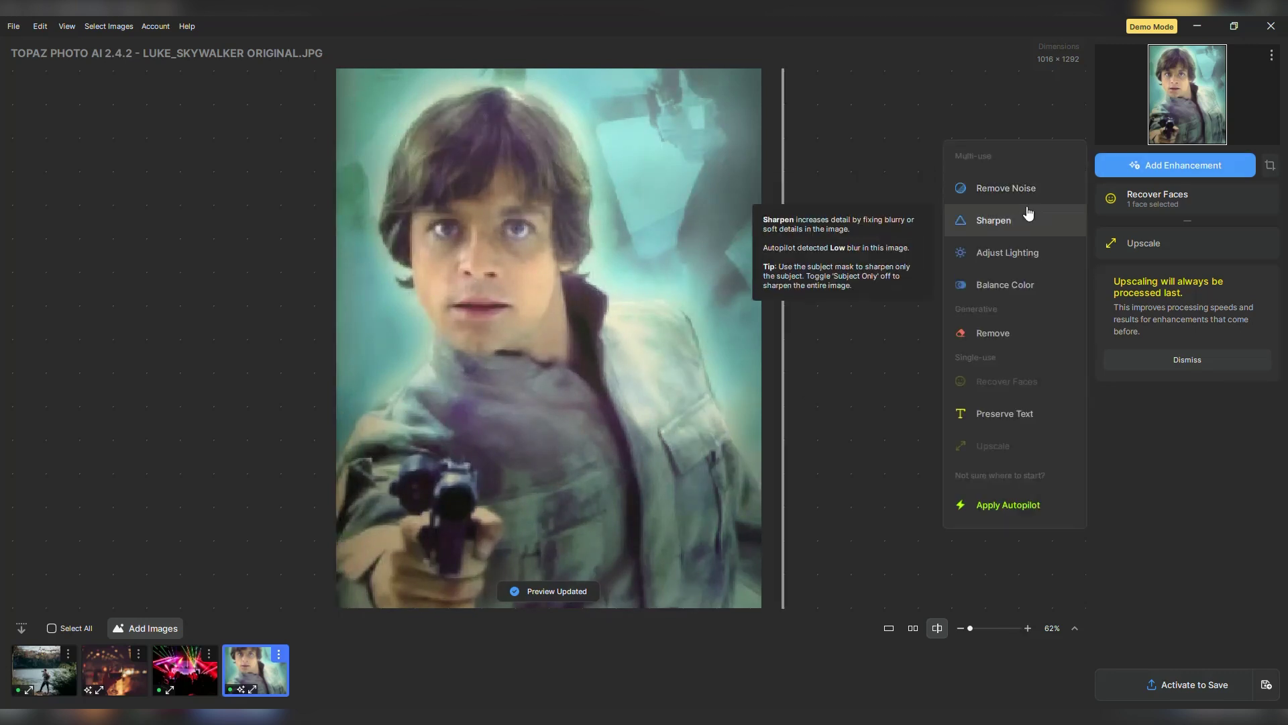
click(1007, 191)
click(999, 489)
click(1027, 220)
click(1003, 491)
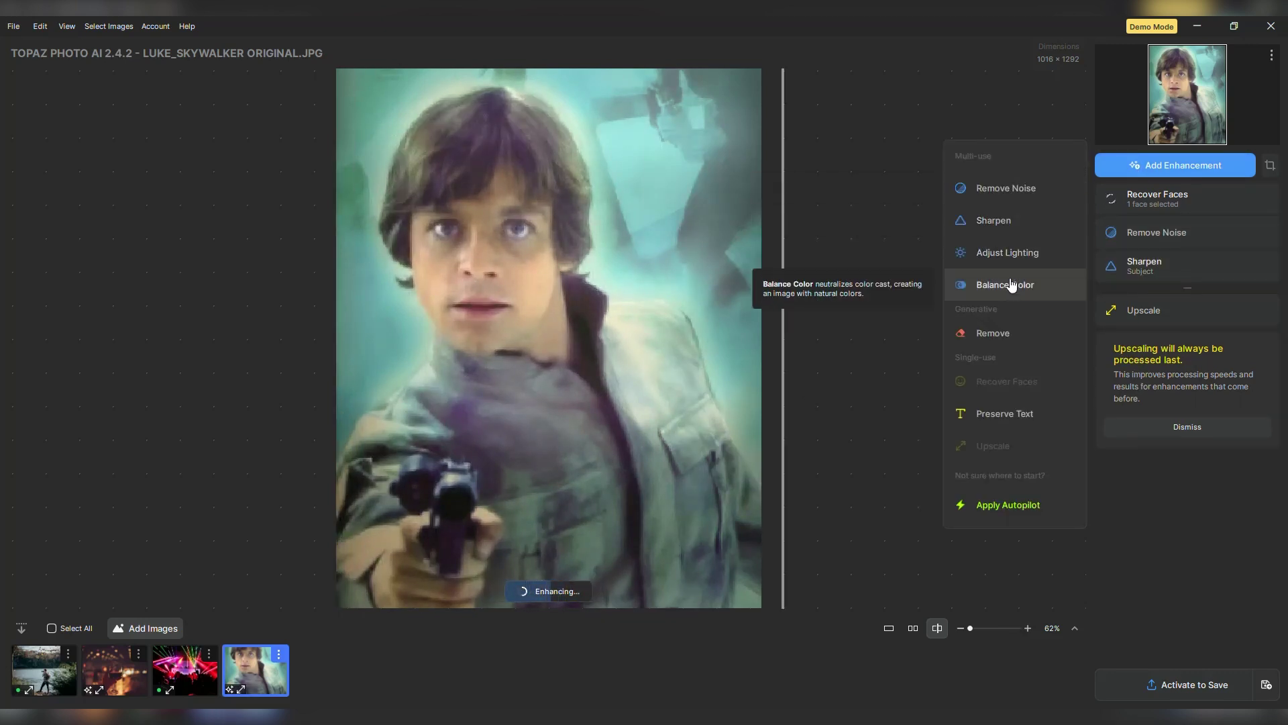
click(1012, 284)
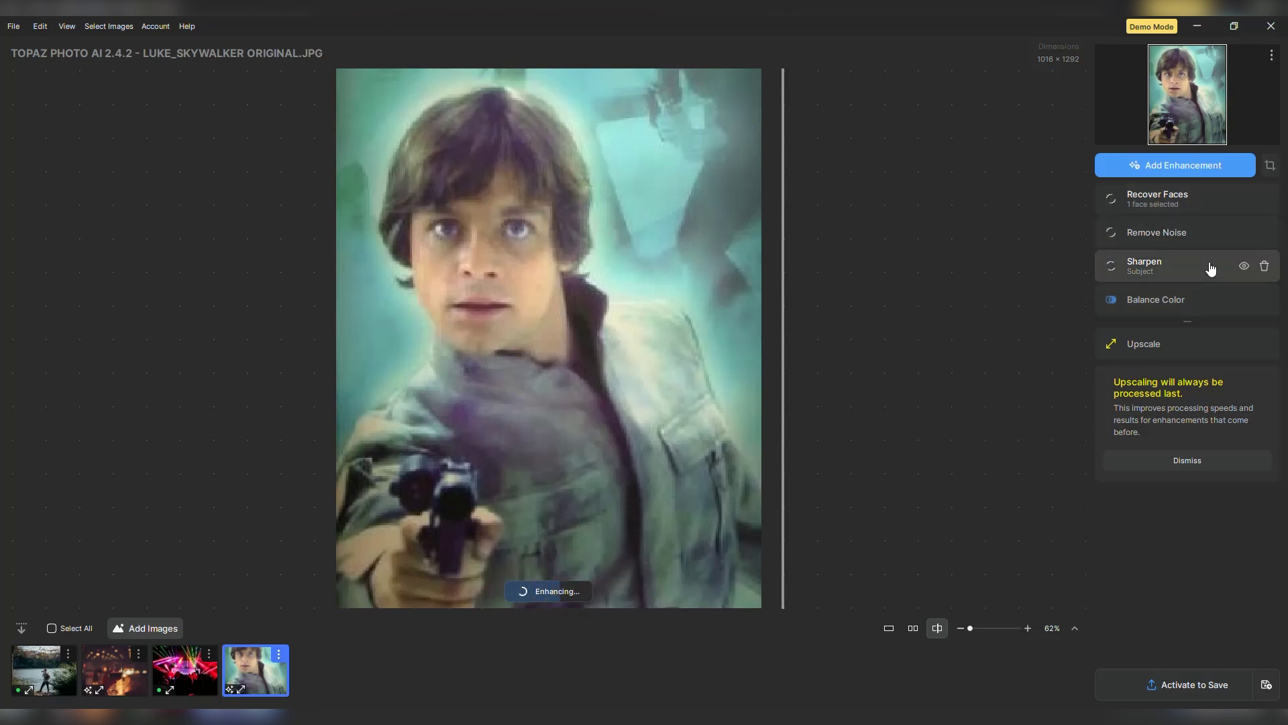
Step: Check the Luke Skywalker image with Sharpen and Balance Color hidden, and remove the Remove Noise, Sharpen and Balance Color enhancements
drag(783, 530, 811, 500)
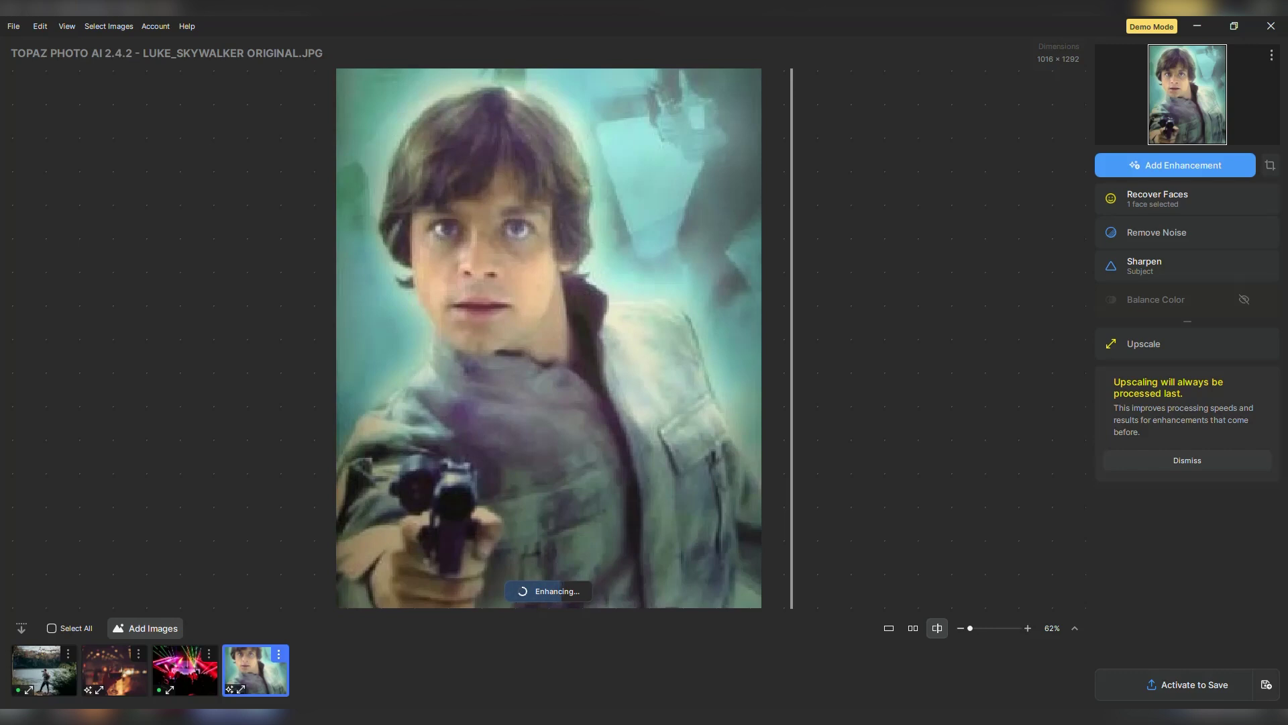
click(1245, 267)
drag(804, 563, 811, 402)
click(1265, 233)
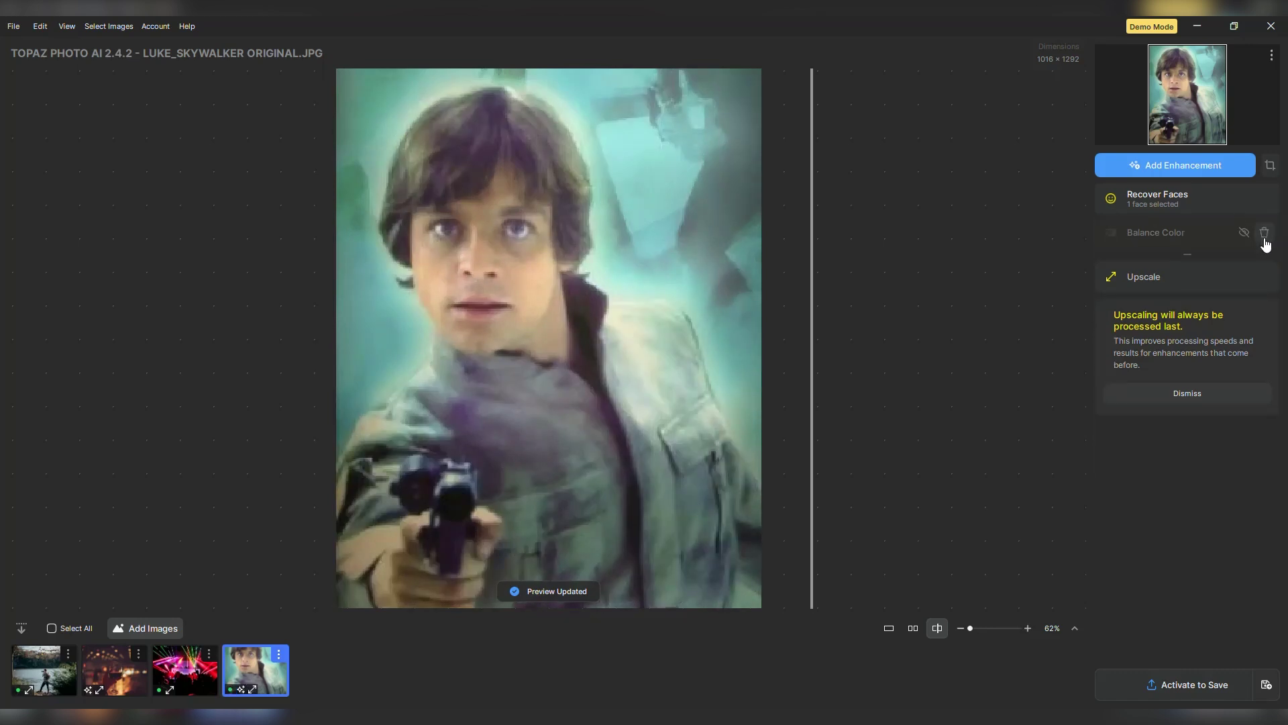
click(1265, 232)
mouse_move(812, 564)
mouse_down()
mouse_move(308, 524)
mouse_move(807, 562)
mouse_up()
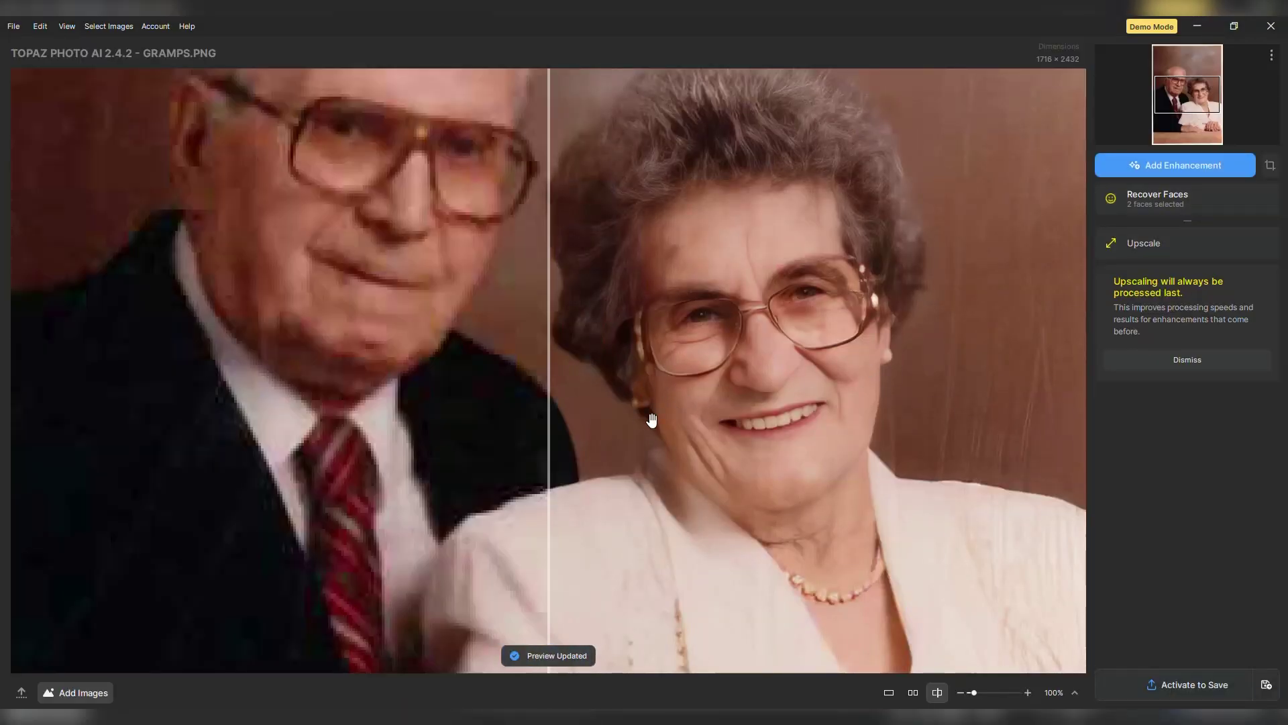
Step: Compare the enhanced elderly couple portrait with its original in split and side-by-side views, and check its original and output dimensions
scroll(651, 419, down, 5)
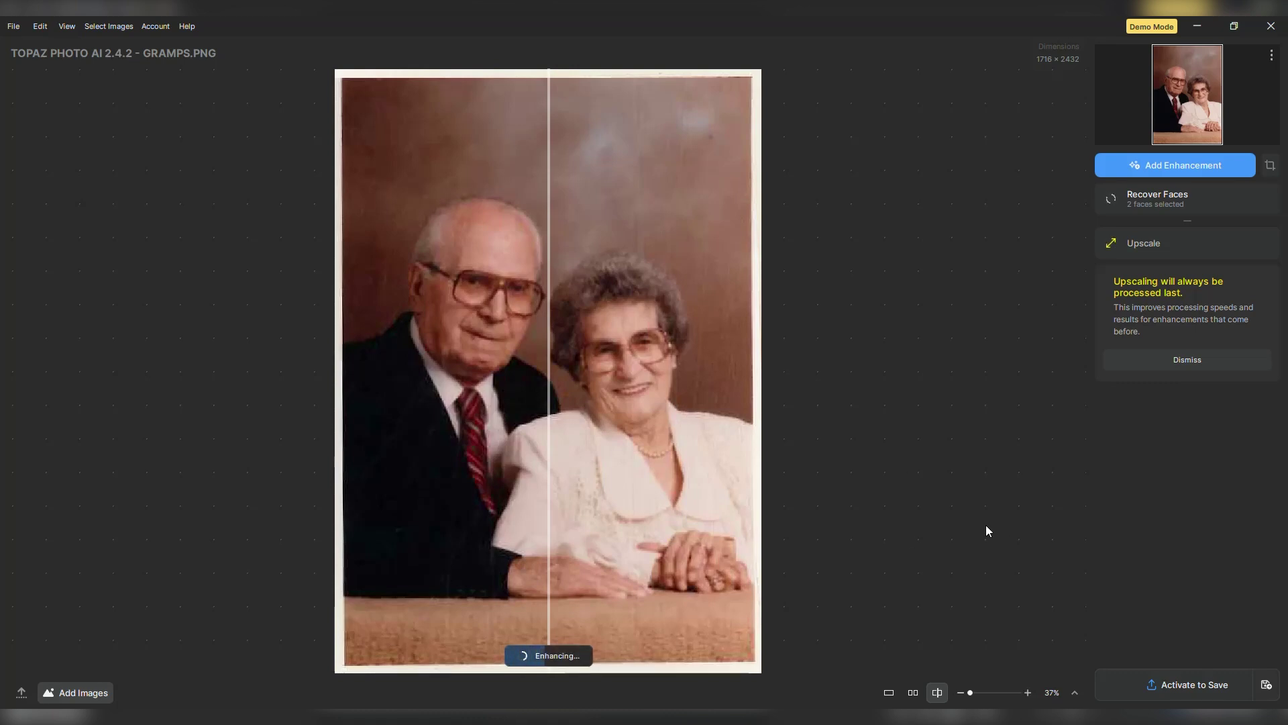
drag(558, 557, 259, 589)
mouse_move(1058, 64)
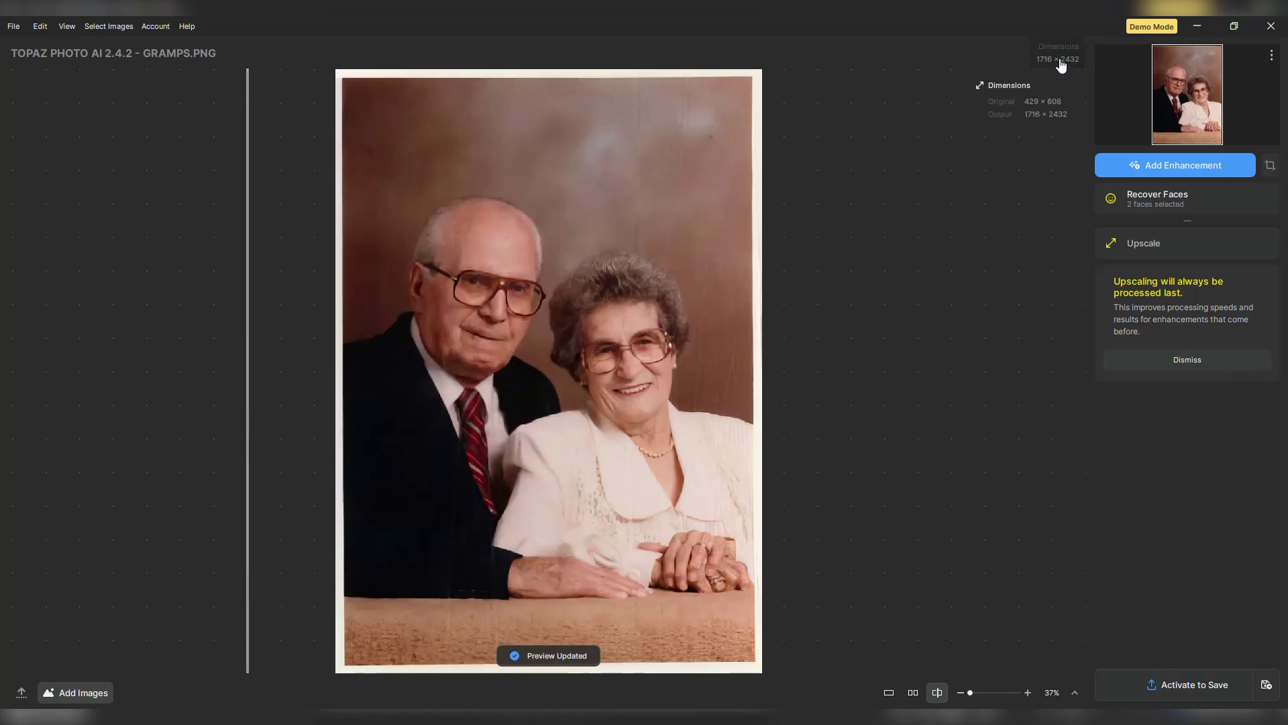
click(913, 693)
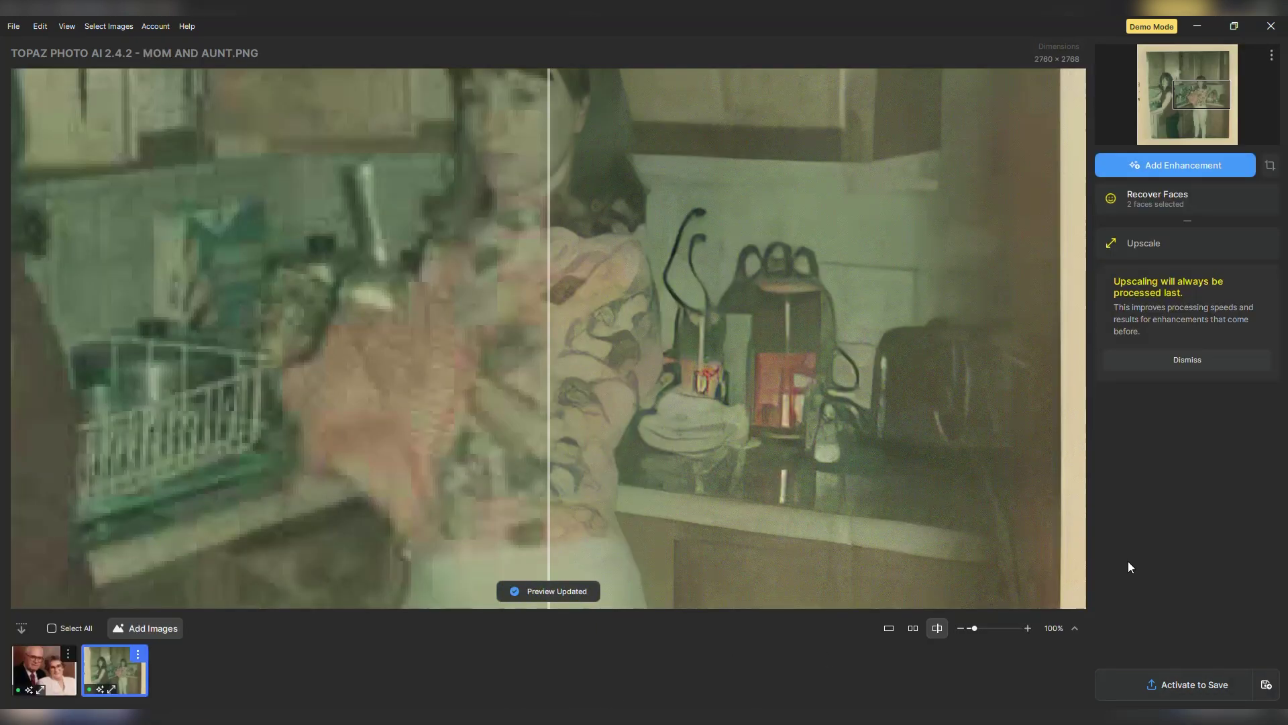
Step: Compare the enhanced vintage kitchen photo of two women with its original in split and side-by-side views, and check its dimensions
scroll(906, 549, down, 5)
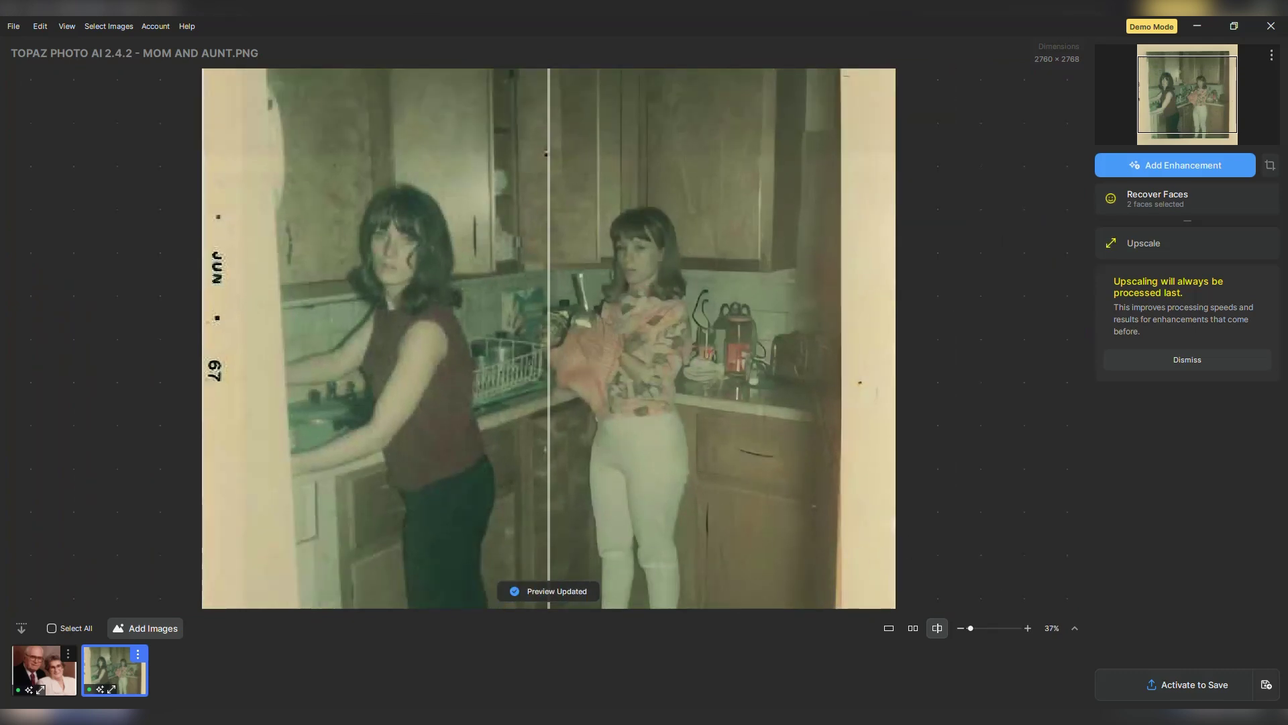
drag(588, 557, 178, 502)
mouse_move(1056, 67)
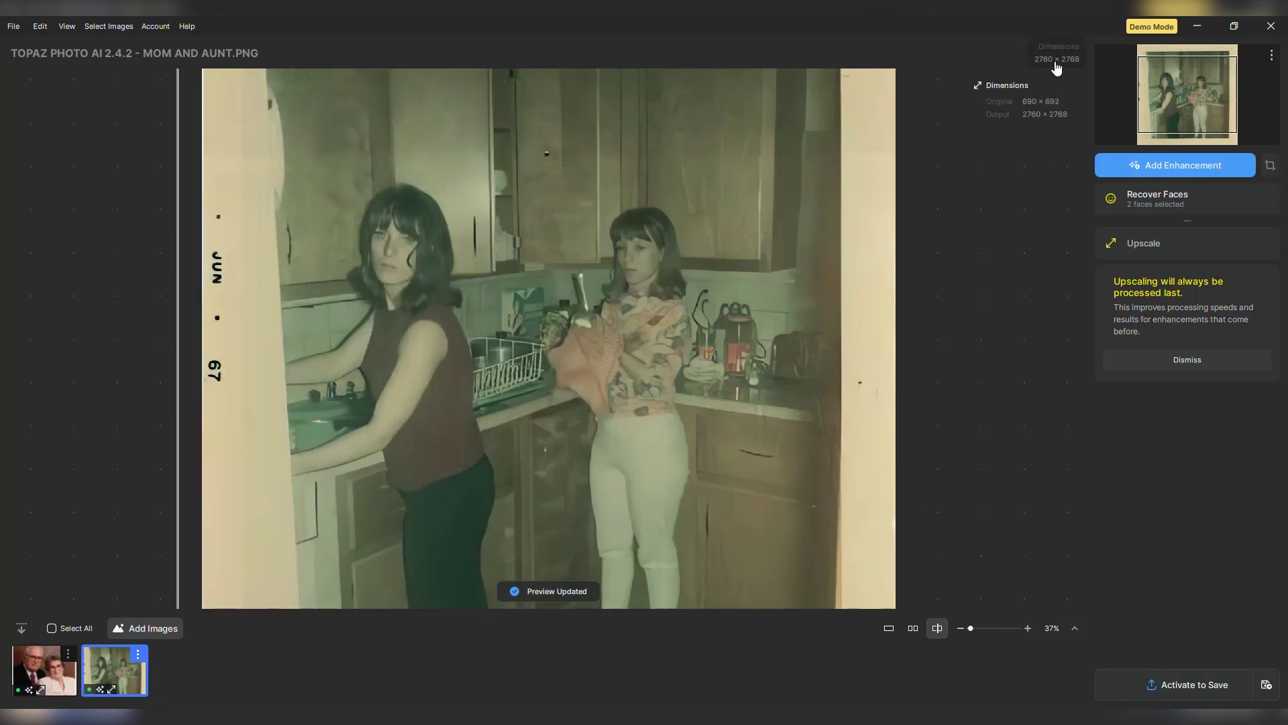
click(912, 632)
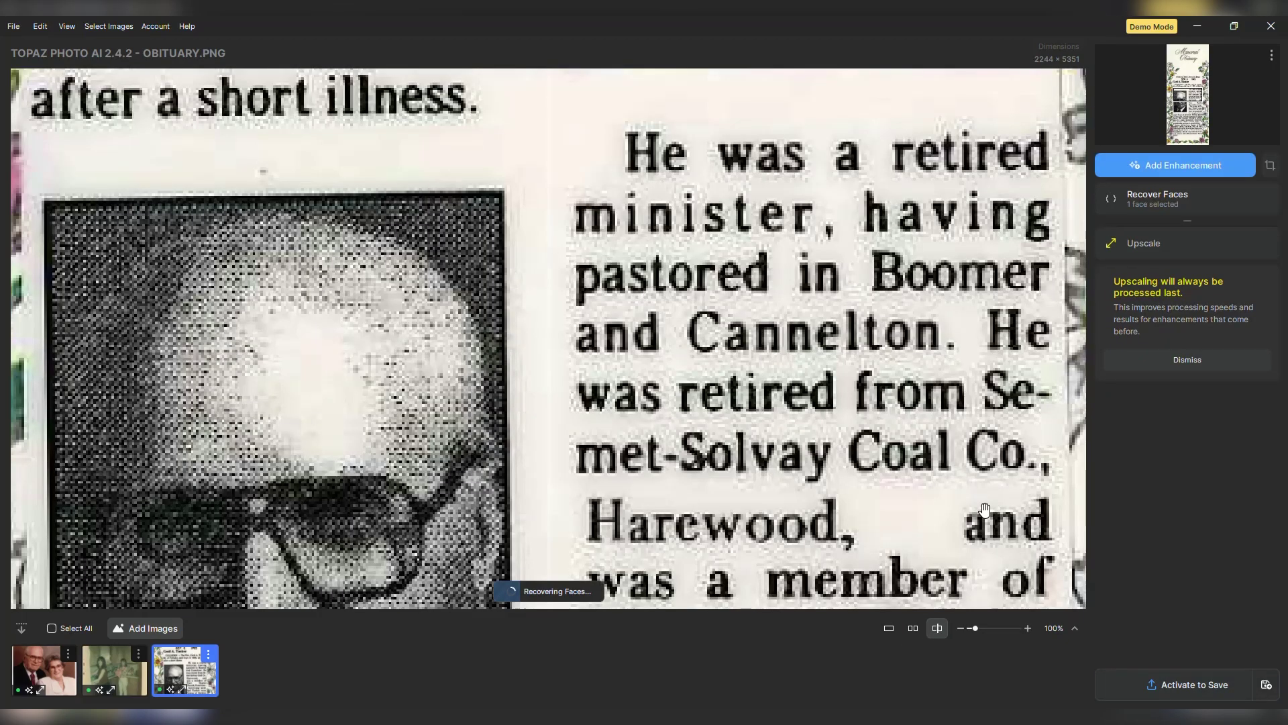
Step: Compare the whole enhanced memorial obituary scan with its original in split and side-by-side views
scroll(811, 561, down, 5)
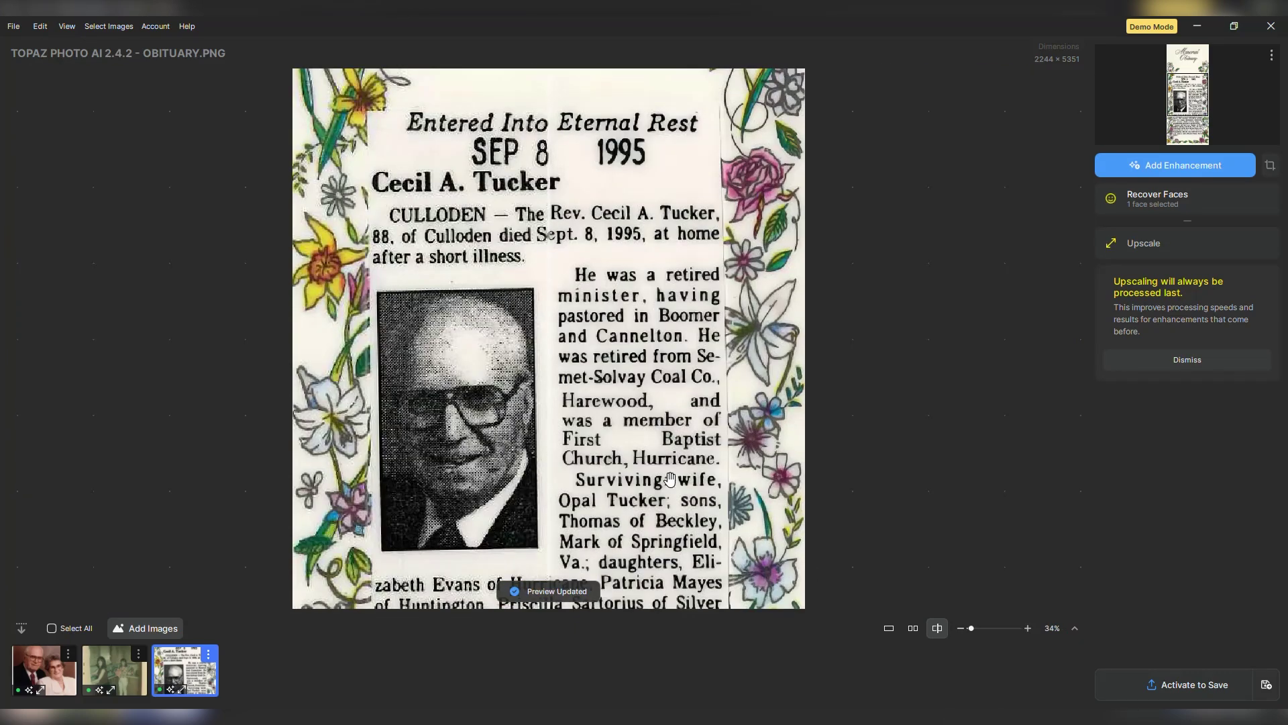
scroll(811, 561, down, 4)
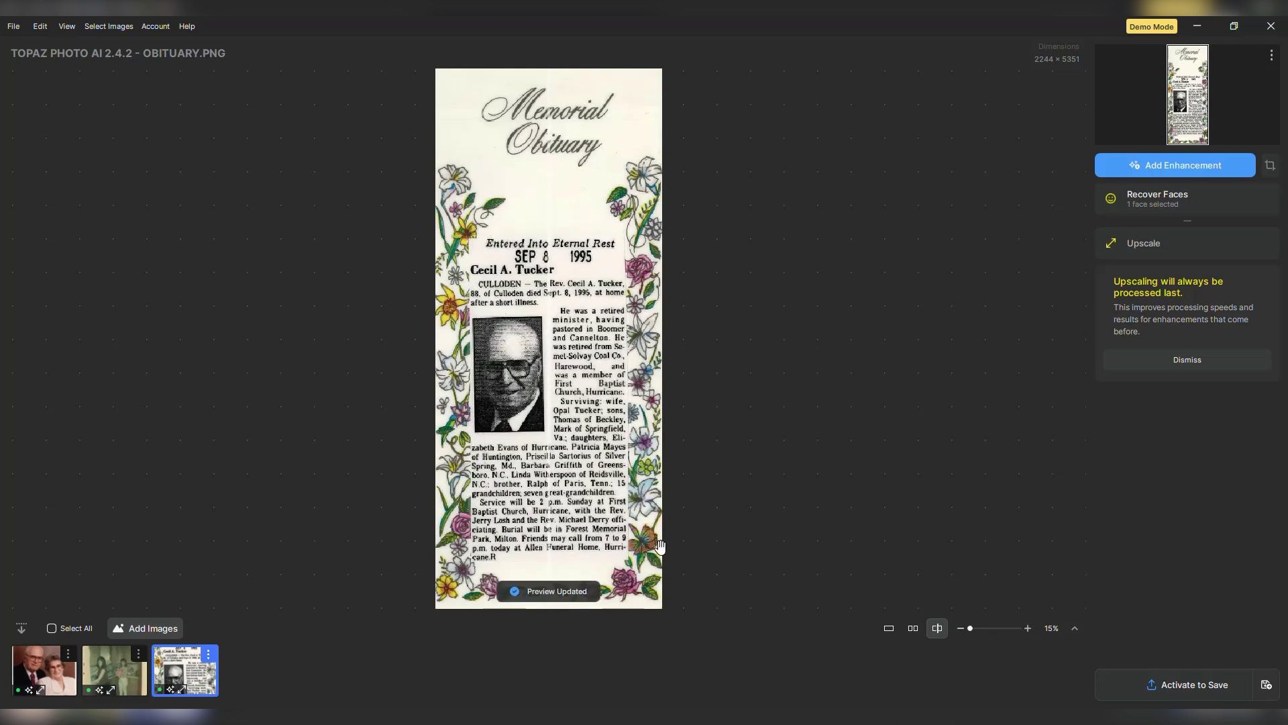
drag(550, 541, 451, 508)
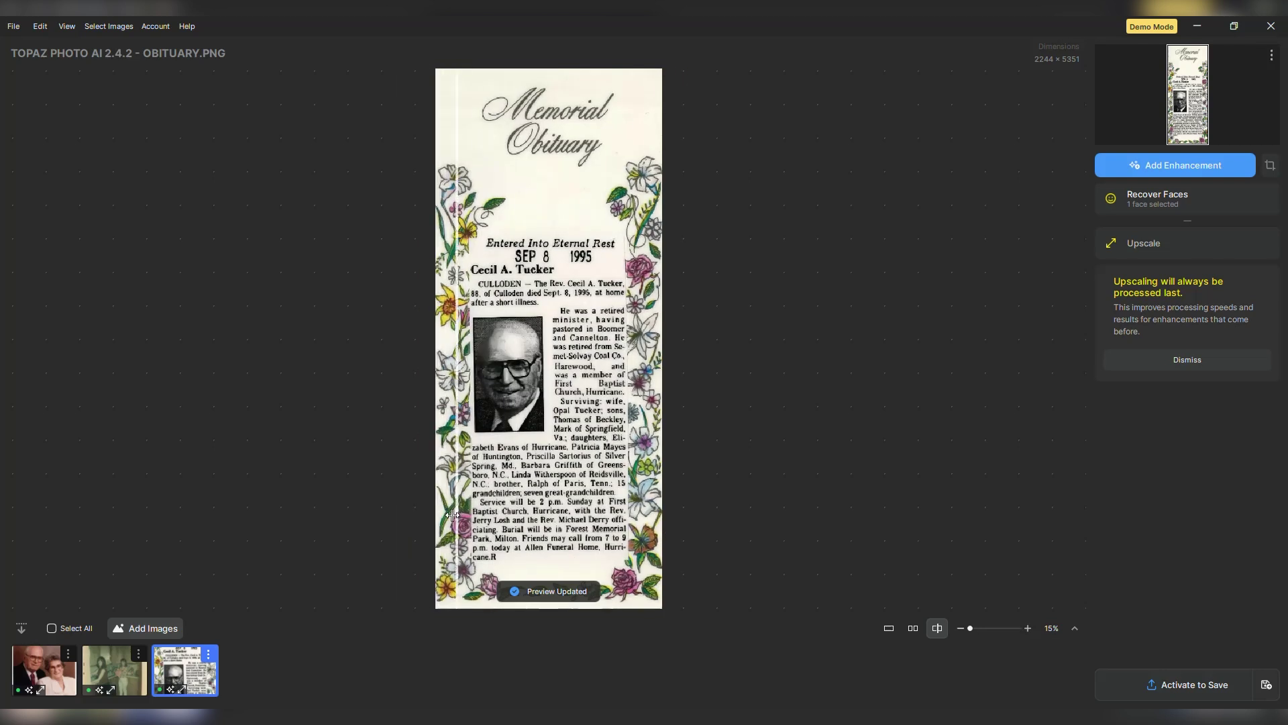
drag(550, 524, 686, 531)
click(913, 628)
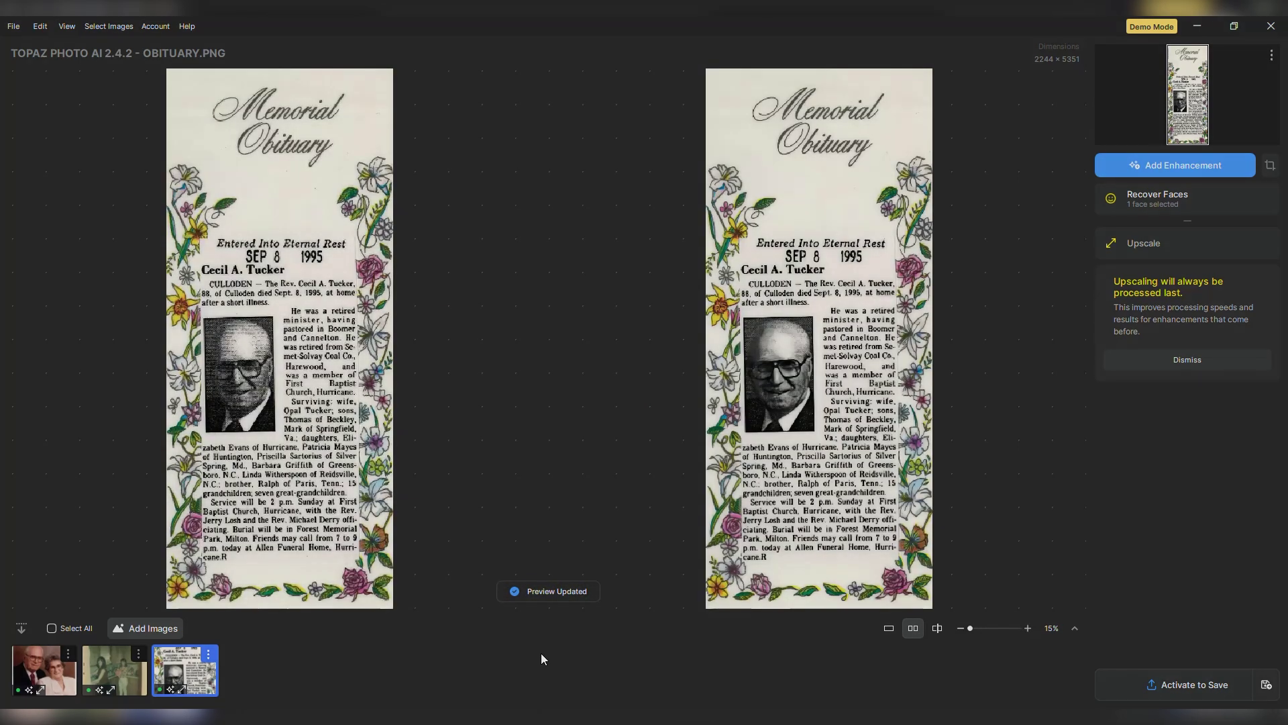